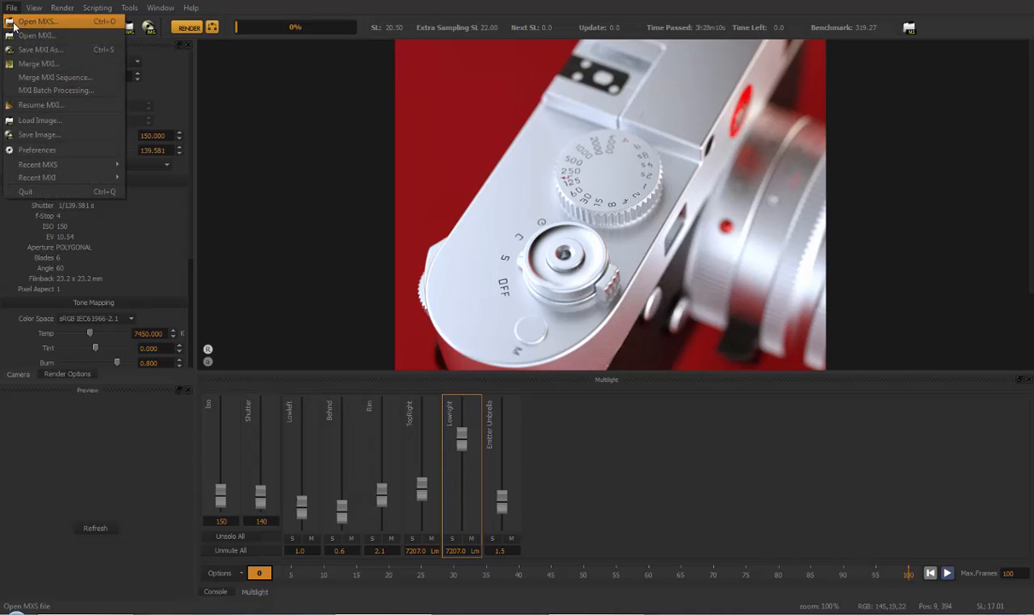
{"action": "left_click", "coordinate": [100, 7]}
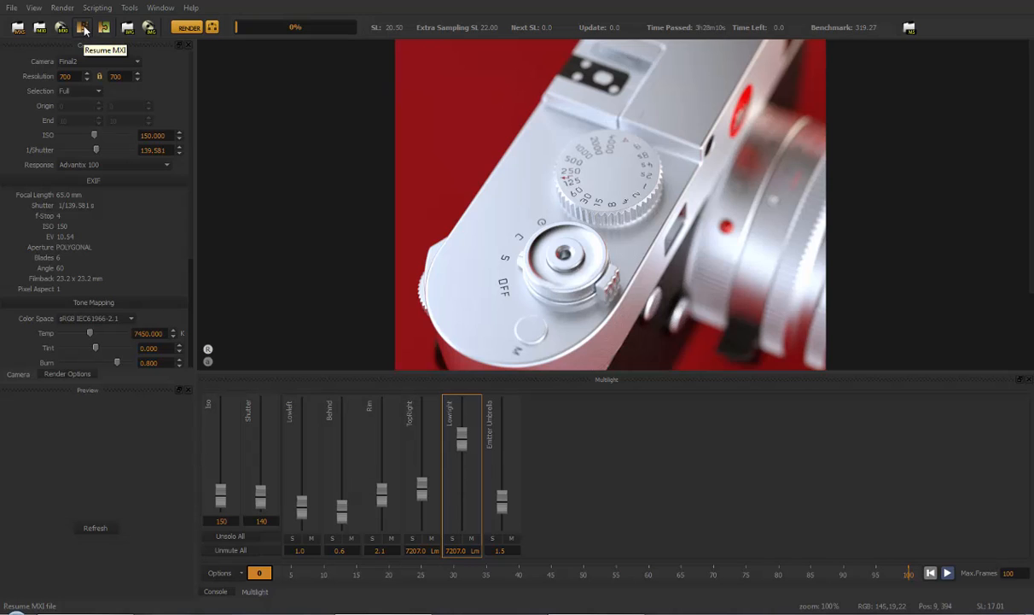
{"action": "left_click", "coordinate": [12, 8]}
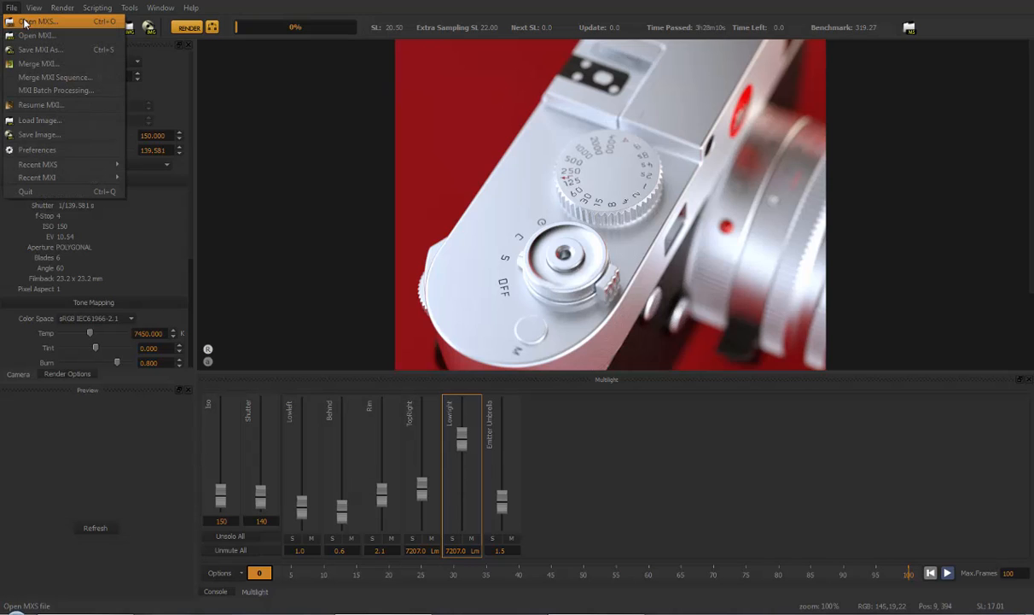
{"action": "left_click", "coordinate": [71, 6]}
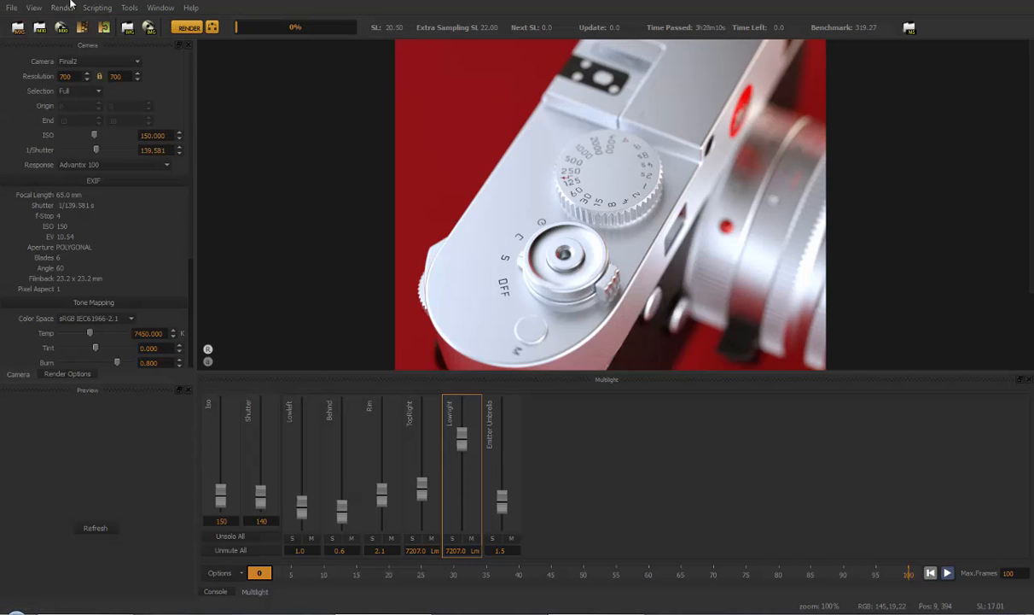
{"action": "left_click", "coordinate": [84, 28]}
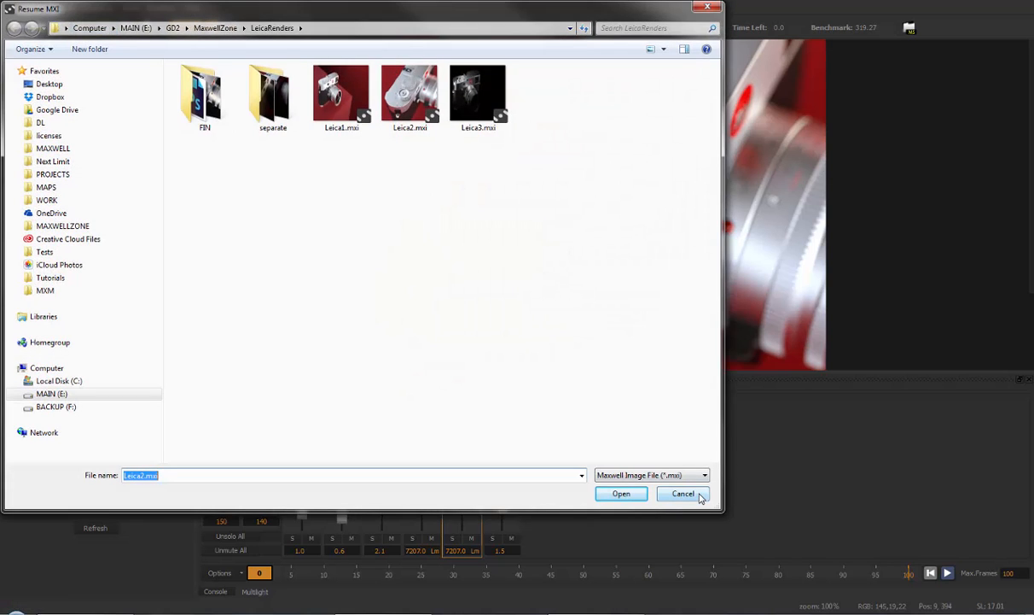
{"action": "left_click", "coordinate": [684, 493]}
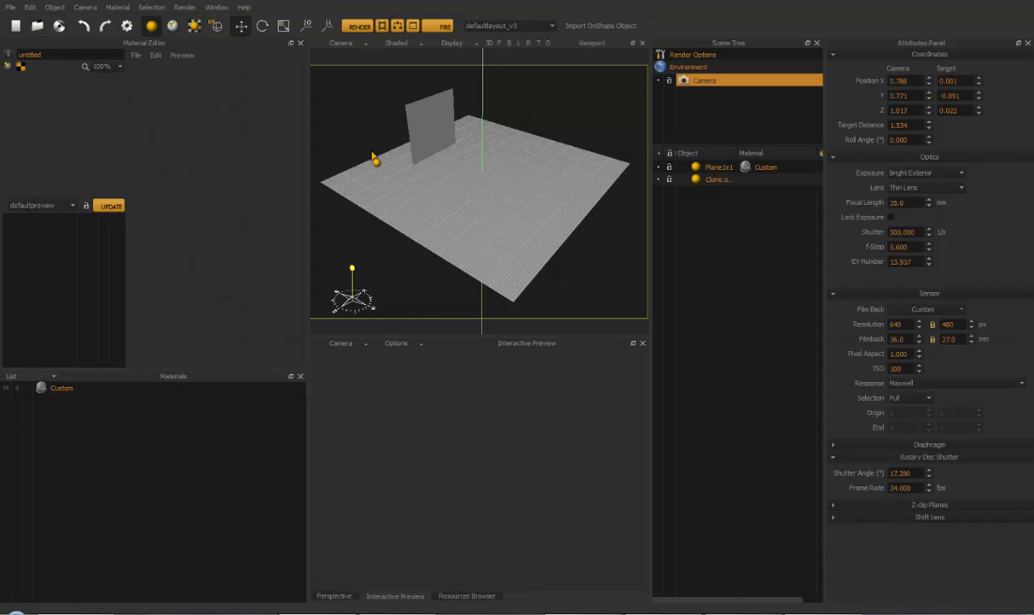
Create a new Emitter material and assign it to the upright plane clone.
{"action": "right_click", "coordinate": [60, 424]}
{"action": "mouse_move", "coordinate": [85, 428]}
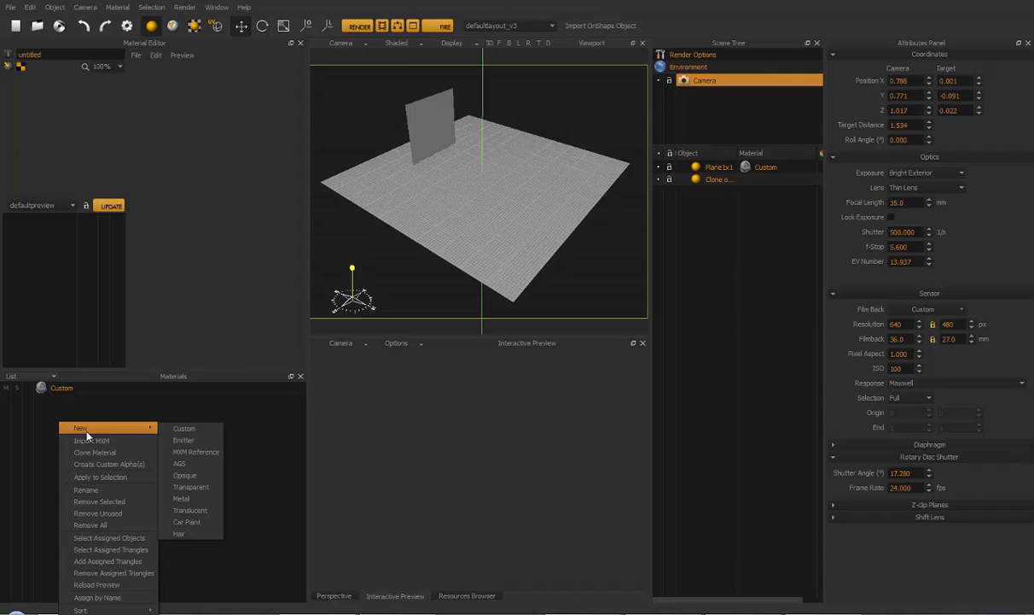
{"action": "left_click", "coordinate": [180, 440]}
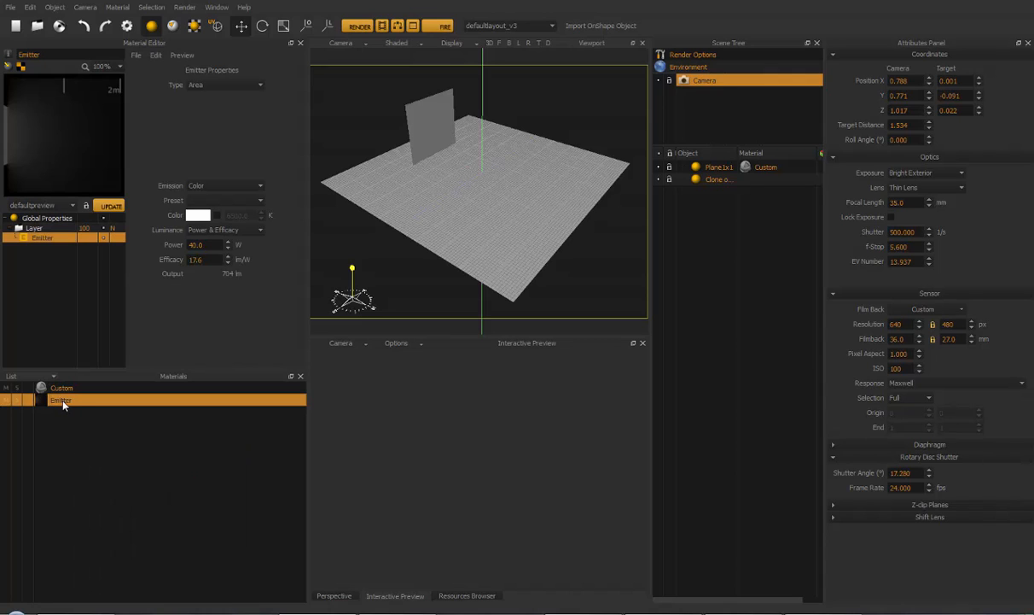
{"action": "mouse_move", "coordinate": [61, 405]}
{"action": "left_mouse_down"}
{"action": "mouse_move", "coordinate": [708, 238]}
{"action": "mouse_move", "coordinate": [740, 179]}
{"action": "left_mouse_up"}
Start the interactive preview and set the camera's shutter to 1/10 s.
{"action": "left_click", "coordinate": [441, 26]}
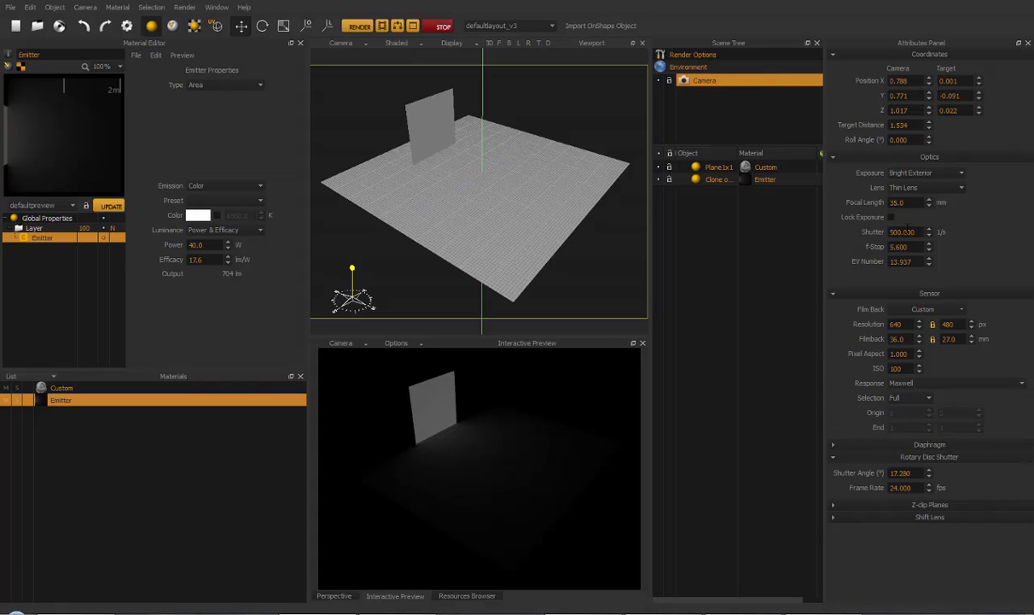
{"action": "double_click", "coordinate": [898, 232]}
{"action": "type", "text": "10"}
{"action": "key", "text": "Return"}
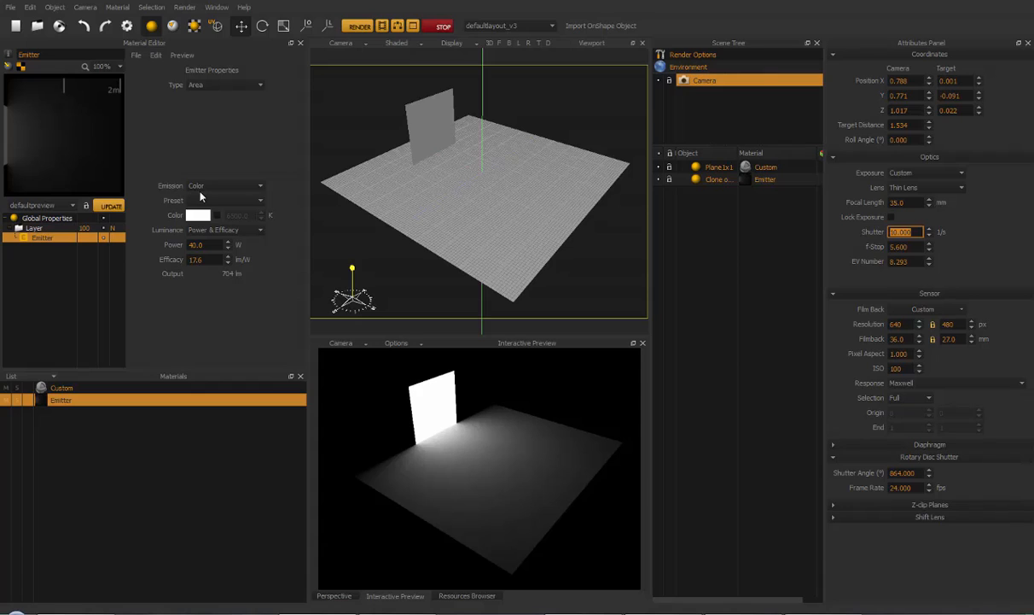
Set the Emitter material's emission type to HDR Image.
{"action": "left_click", "coordinate": [224, 187]}
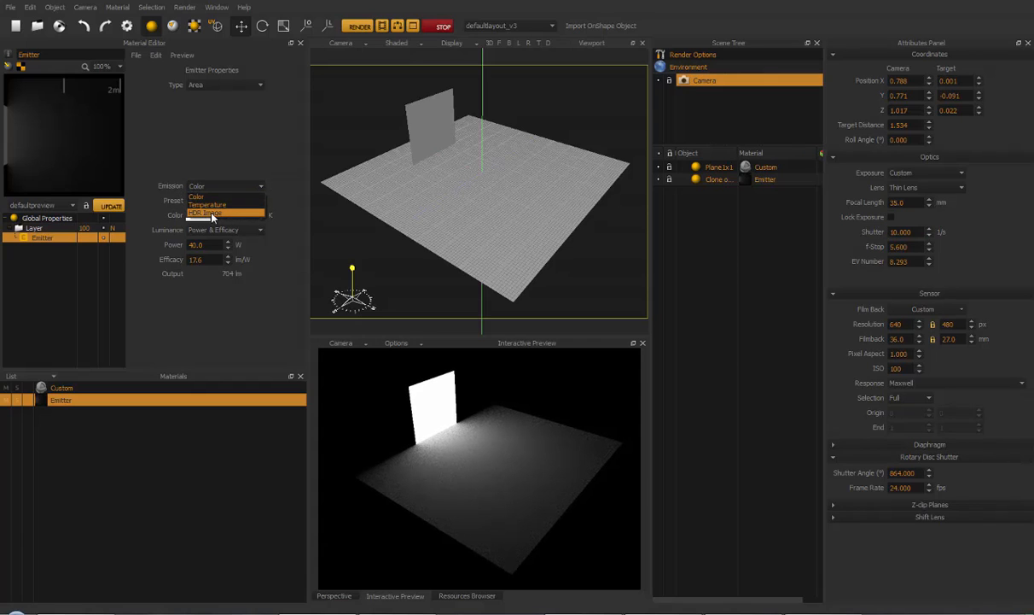
{"action": "left_click", "coordinate": [212, 214]}
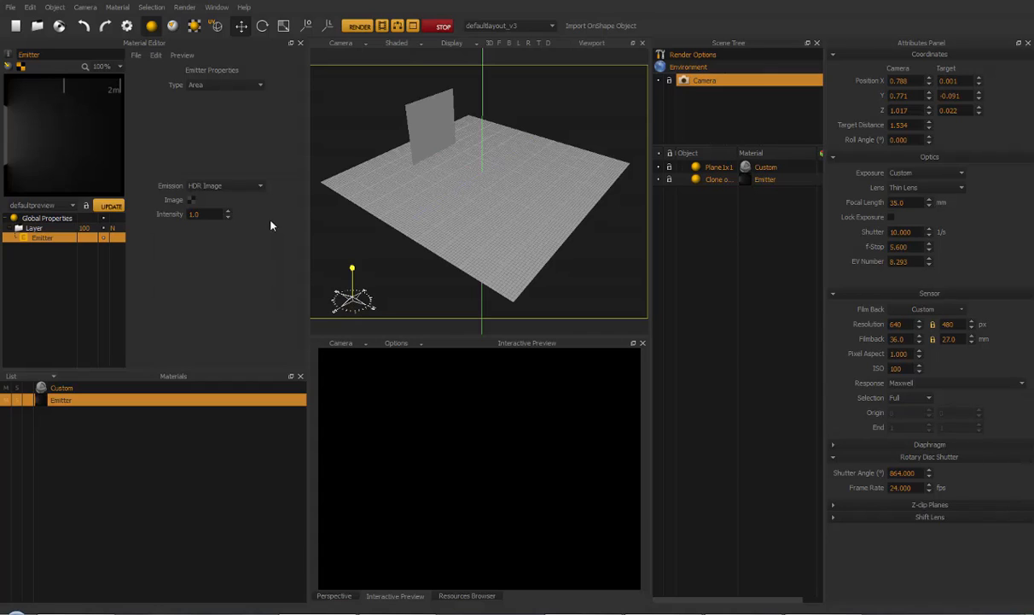
Check which files in the Tutorials folder and which file types can be loaded as the emitter's HDR image.
{"action": "left_click", "coordinate": [192, 201]}
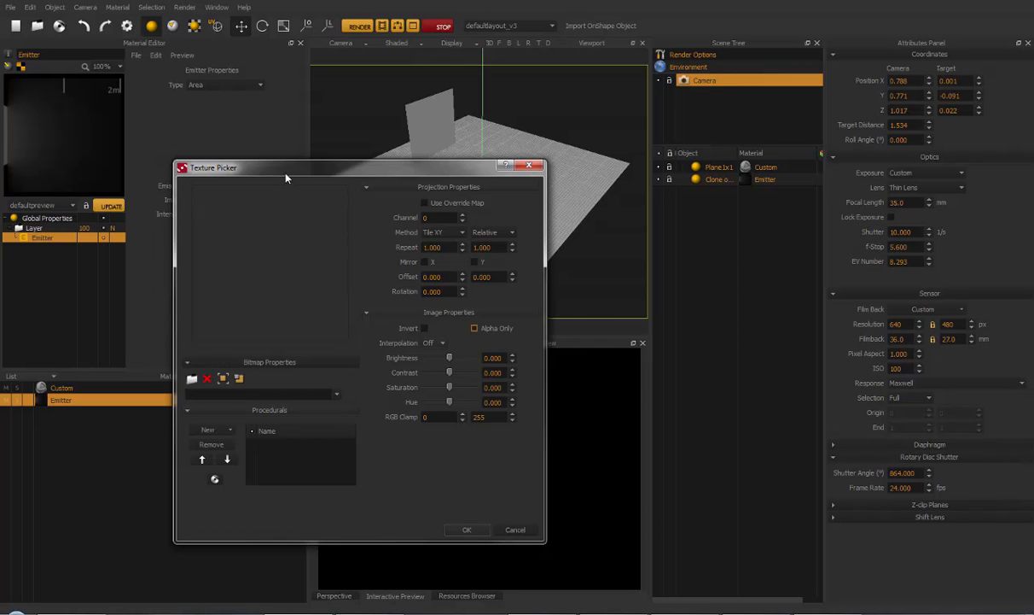
{"action": "left_click_drag", "start_coordinate": [286, 177], "coordinate": [358, 160]}
{"action": "left_click", "coordinate": [266, 363]}
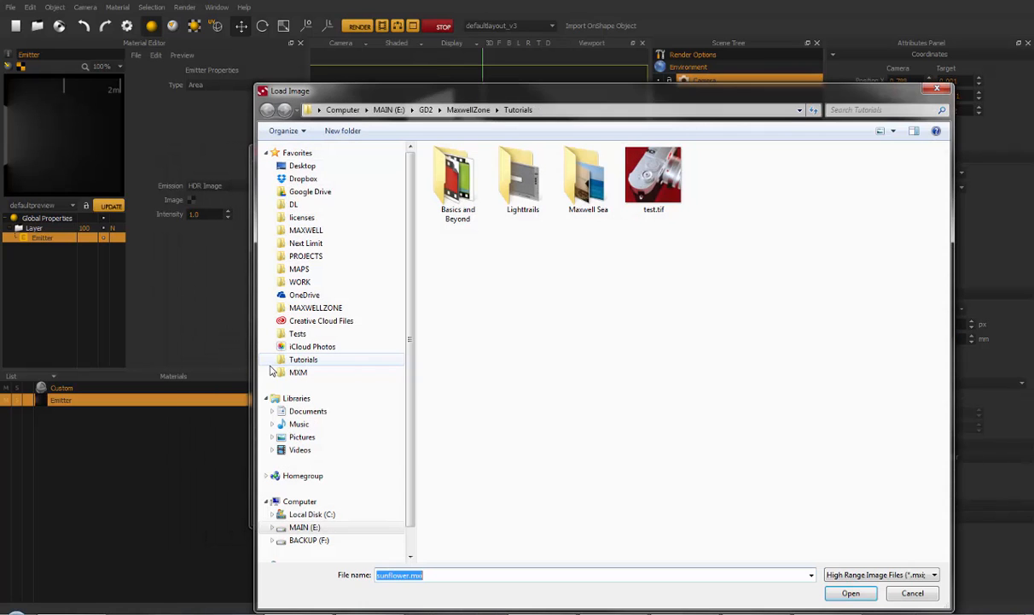
{"action": "left_click_drag", "start_coordinate": [554, 90], "coordinate": [510, 77]}
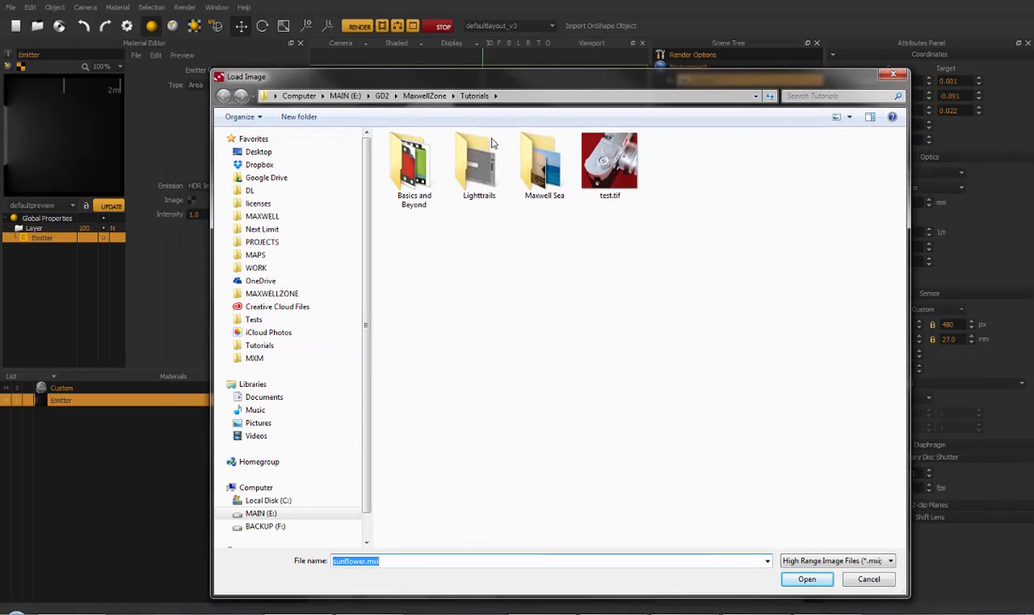
{"action": "left_click", "coordinate": [563, 612]}
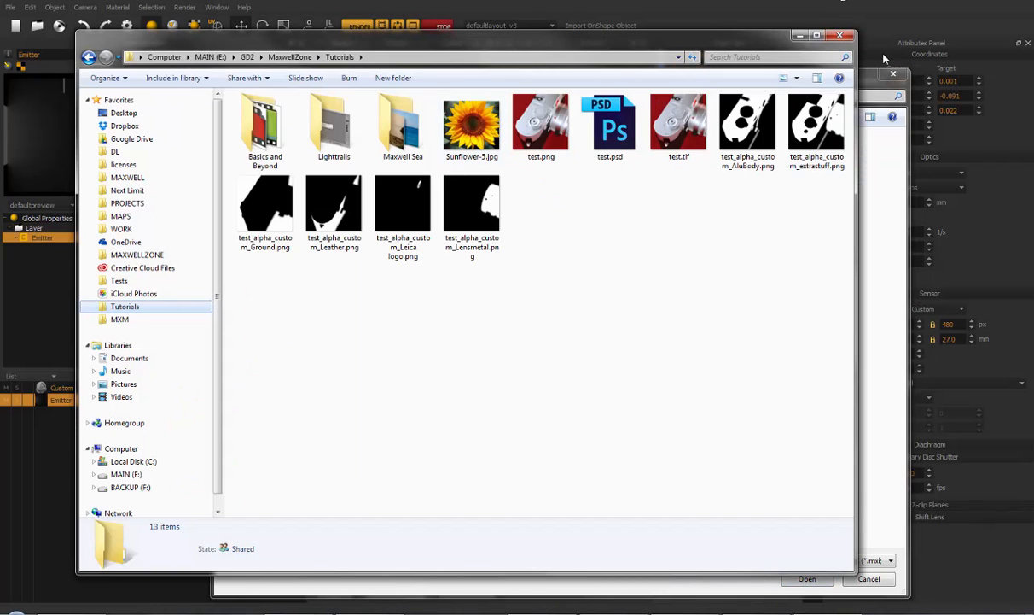
{"action": "left_click", "coordinate": [864, 85]}
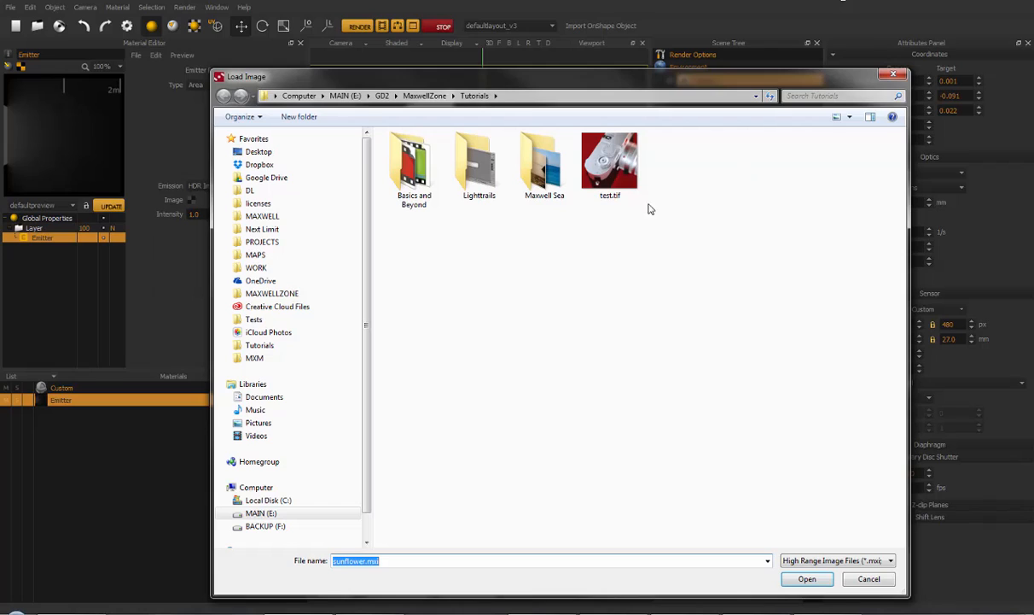
{"action": "left_click", "coordinate": [794, 560]}
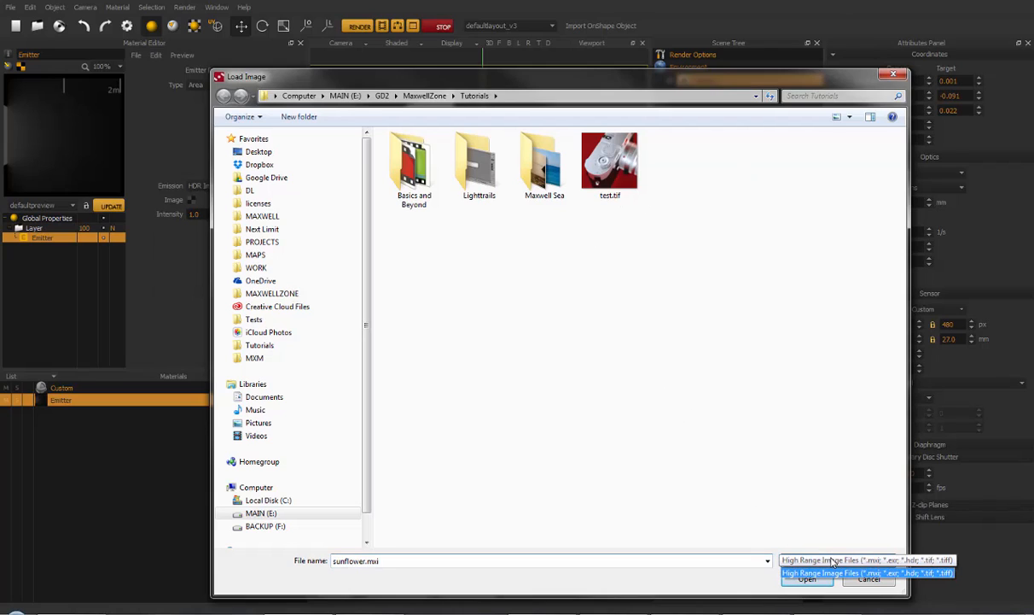
{"action": "left_click", "coordinate": [929, 574]}
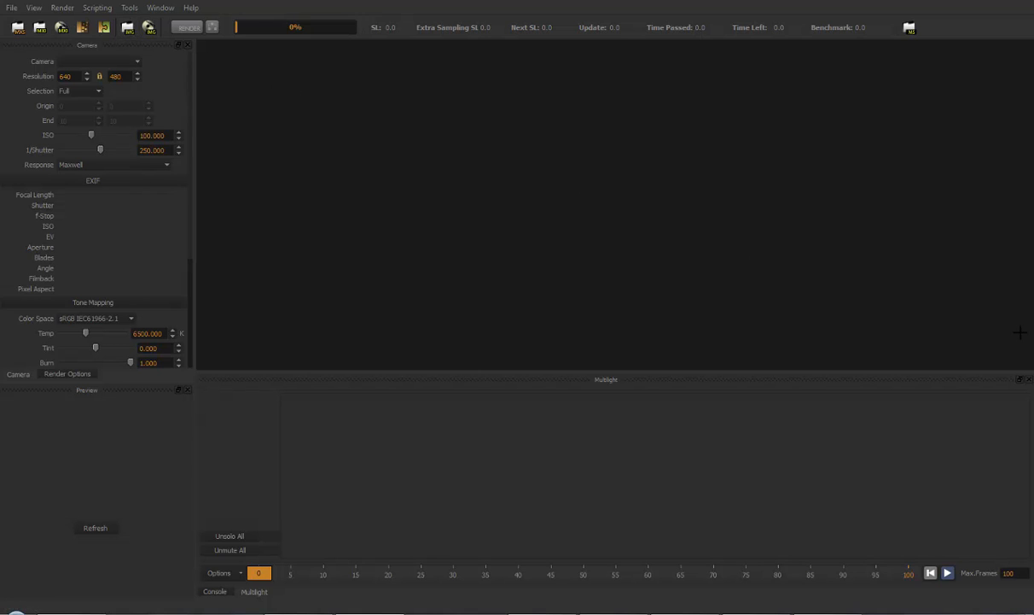
Switch to Maxwell Render and load the image Sunflower-5.jpg from the Tutorials folder.
{"action": "left_click", "coordinate": [127, 28]}
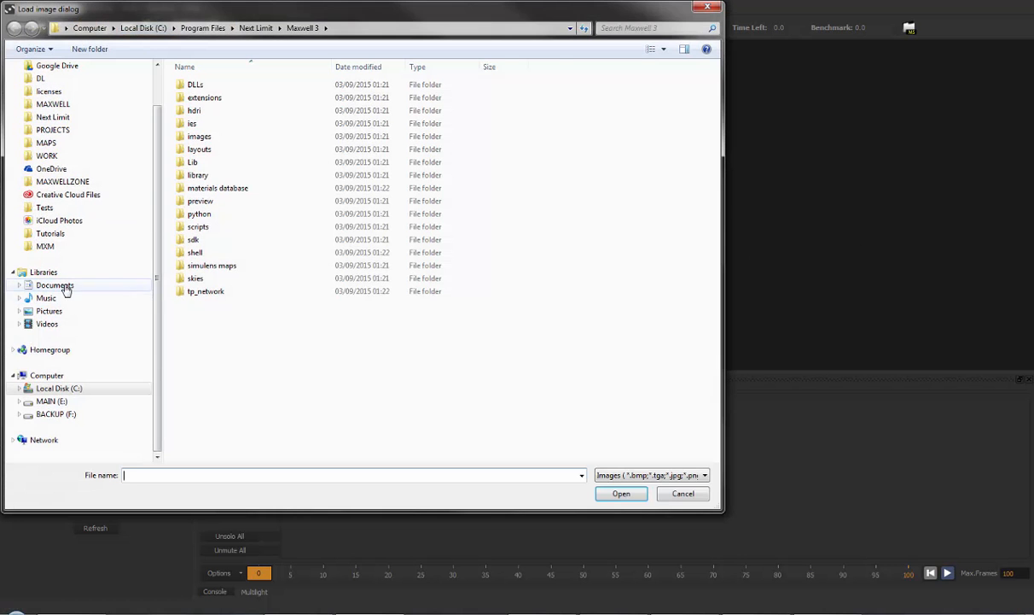
{"action": "left_click", "coordinate": [51, 233]}
{"action": "double_click", "coordinate": [406, 90]}
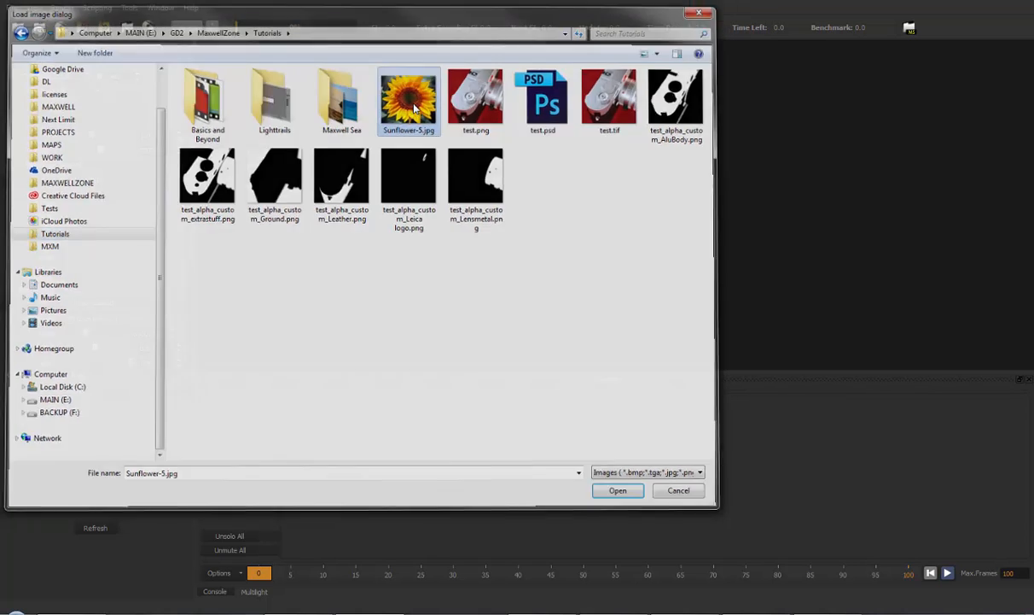
{"action": "scroll", "coordinate": [582, 152], "scroll_direction": "down", "scroll_amount": 4}
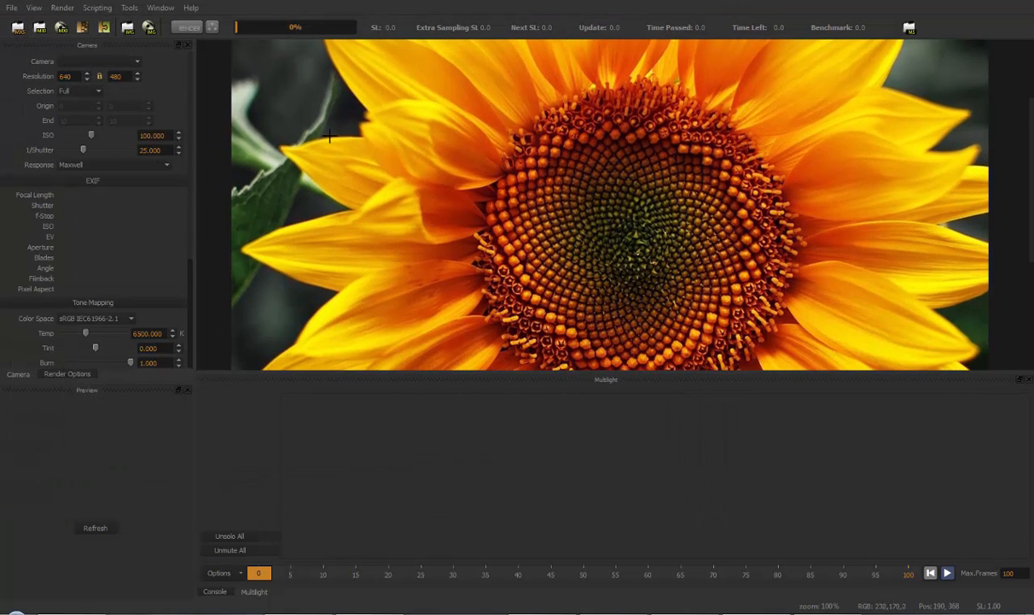
Save the loaded sunflower image in EXR format as Sunflower-5.exr in the Tutorials folder.
{"action": "left_click", "coordinate": [12, 8]}
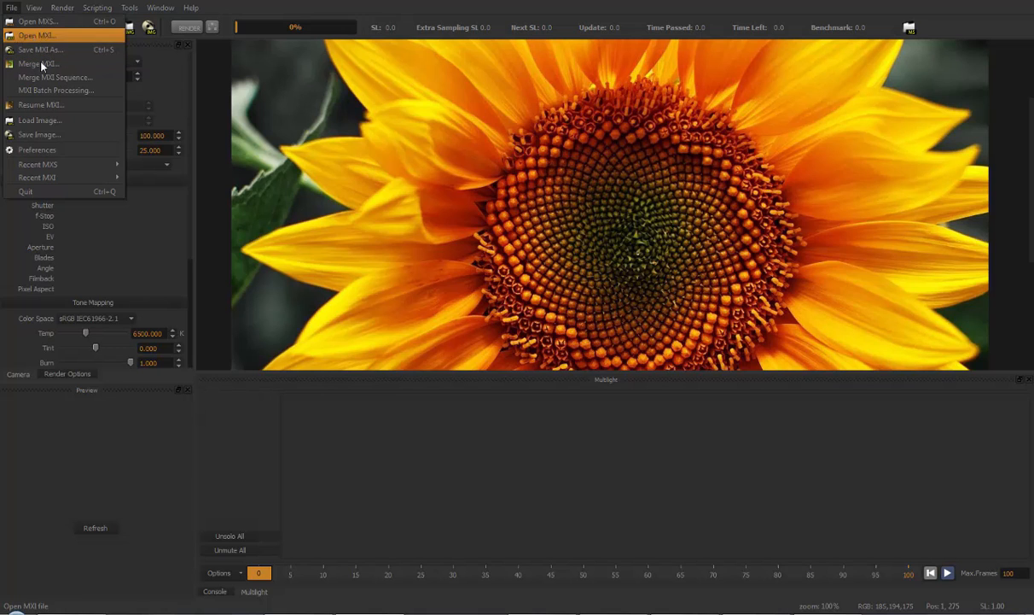
{"action": "left_click", "coordinate": [34, 136]}
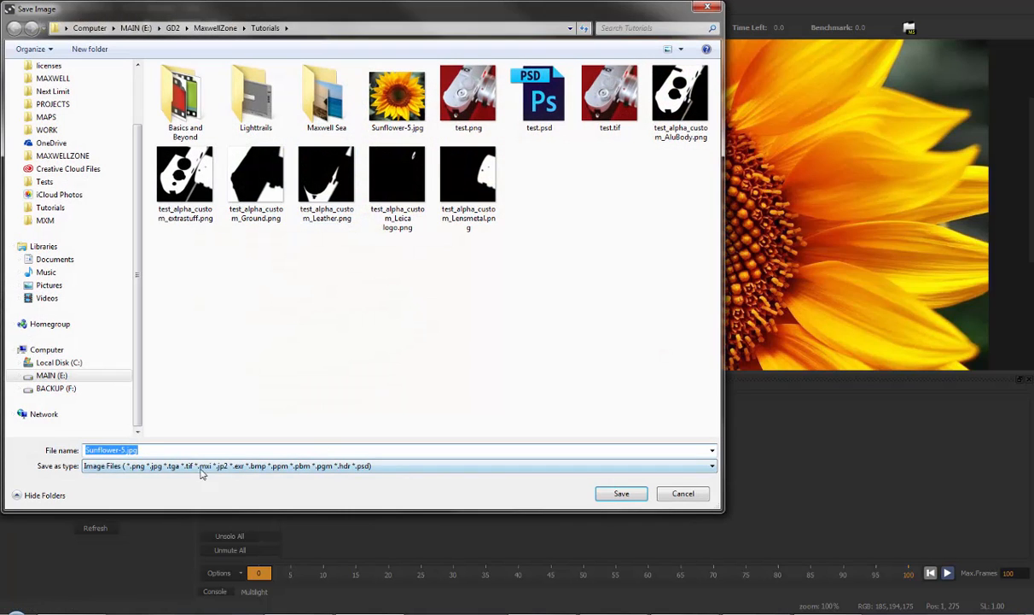
{"action": "left_click", "coordinate": [205, 466]}
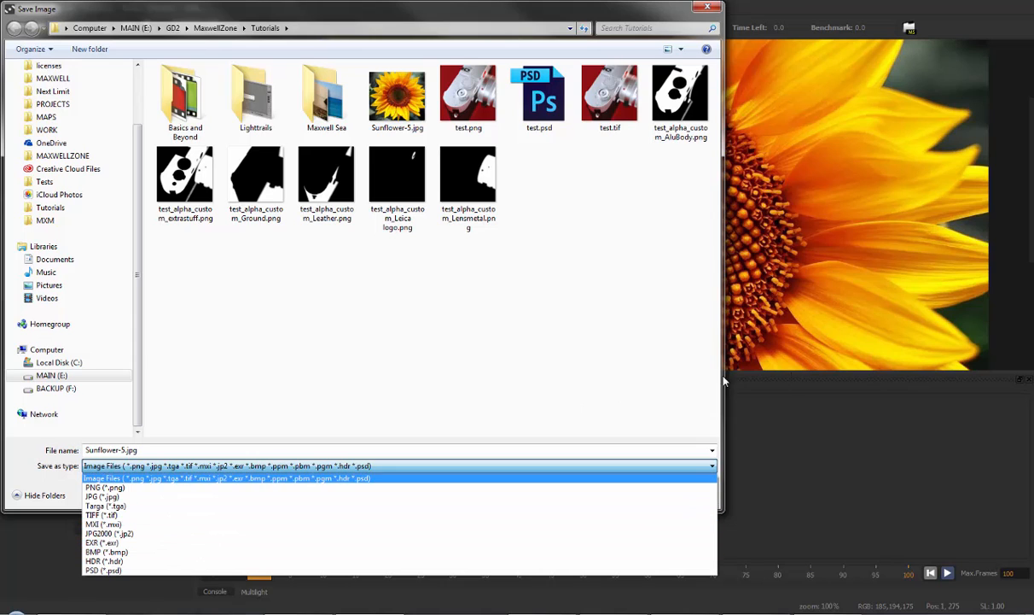
{"action": "left_click", "coordinate": [804, 412]}
{"action": "left_click", "coordinate": [695, 499]}
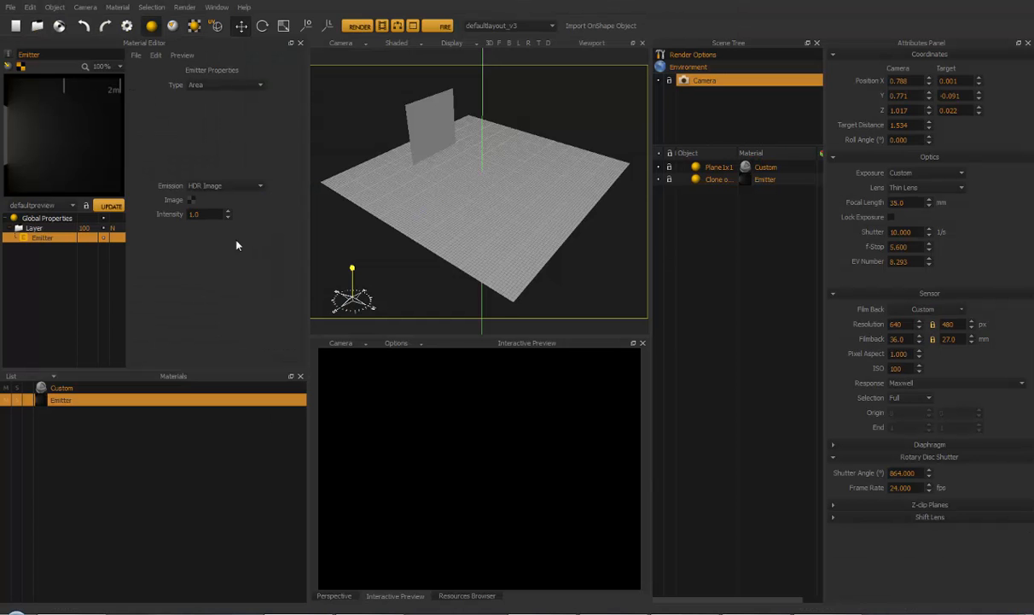
Switch back to Maxwell Studio, load Sunflower-5.exr as the emitter's HDR image and start the interactive preview.
{"action": "left_click", "coordinate": [193, 201]}
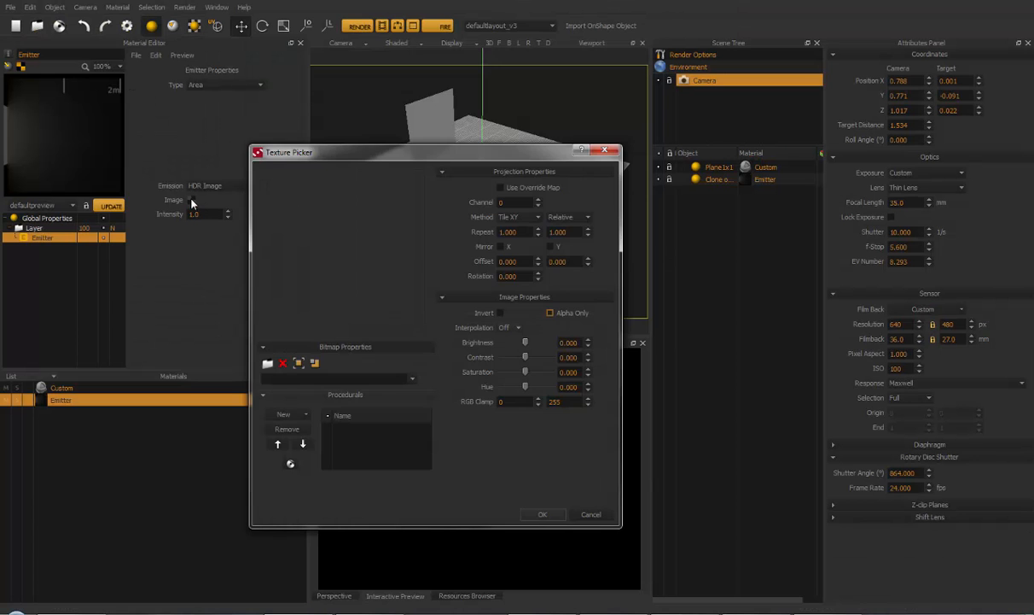
{"action": "left_click", "coordinate": [268, 363]}
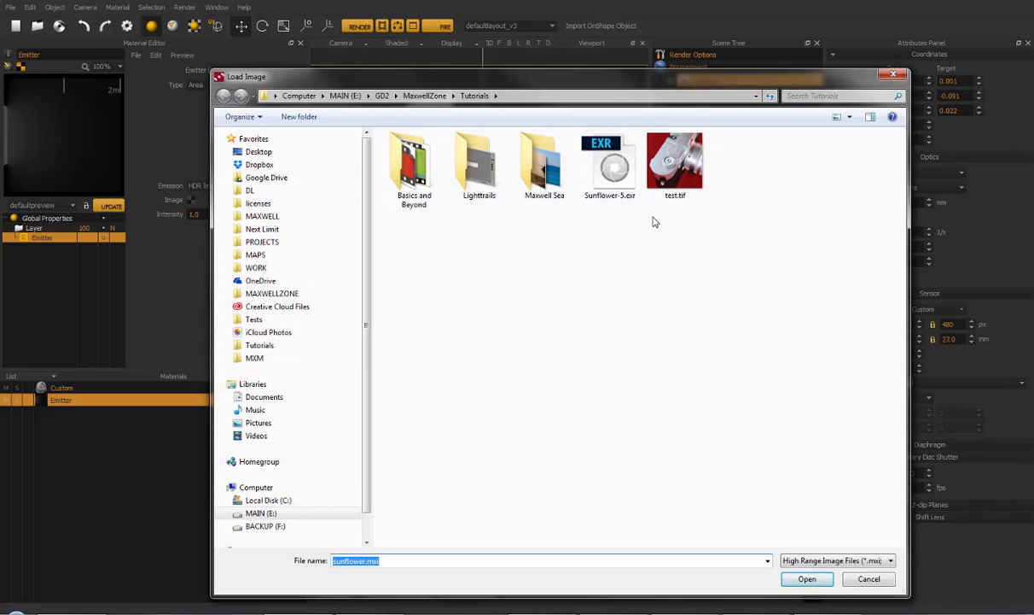
{"action": "left_click", "coordinate": [621, 192]}
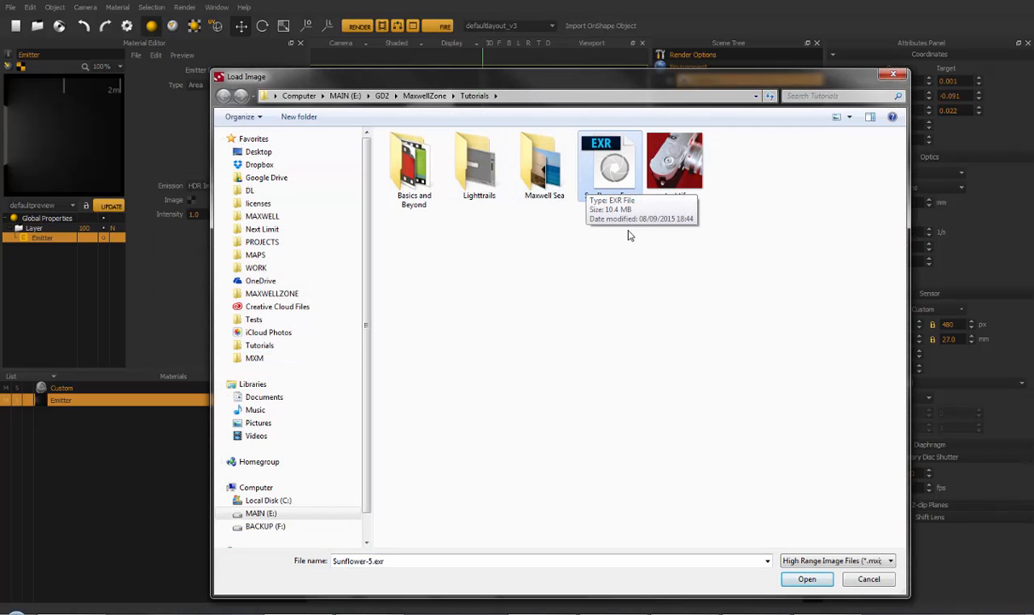
{"action": "left_click", "coordinate": [807, 578]}
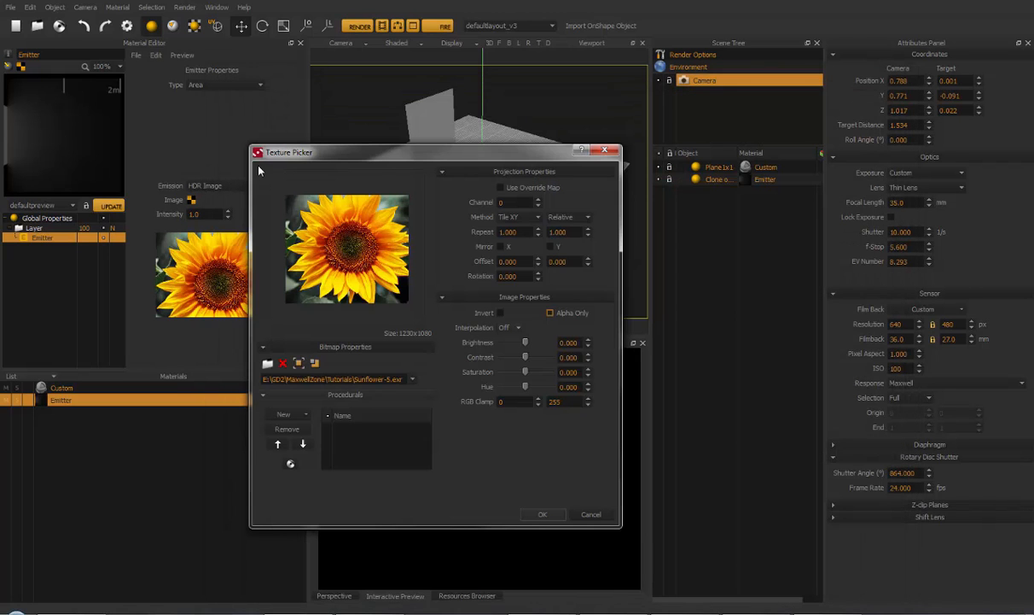
{"action": "left_click", "coordinate": [541, 513]}
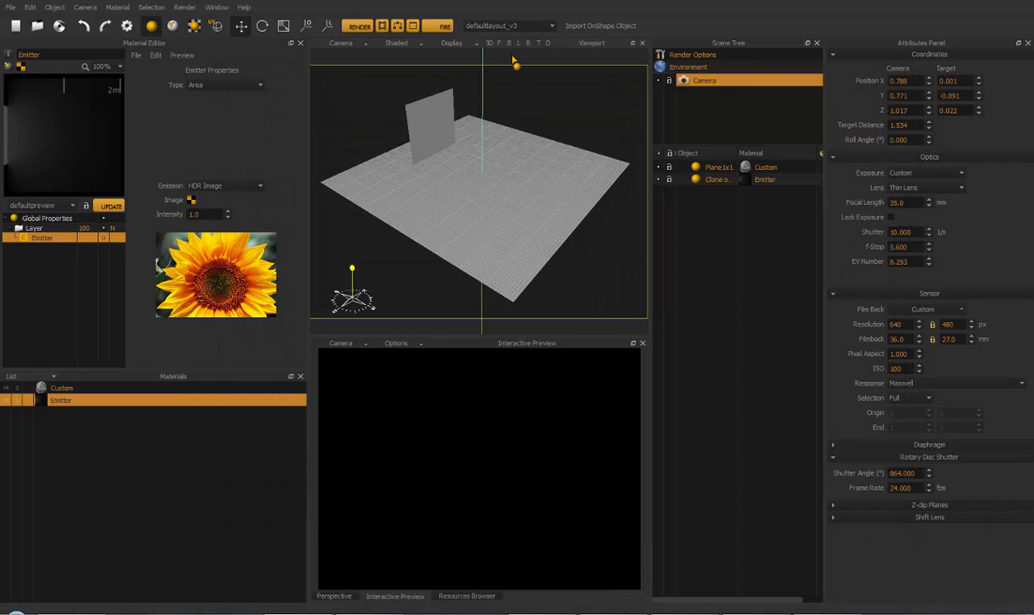
{"action": "left_click", "coordinate": [440, 25]}
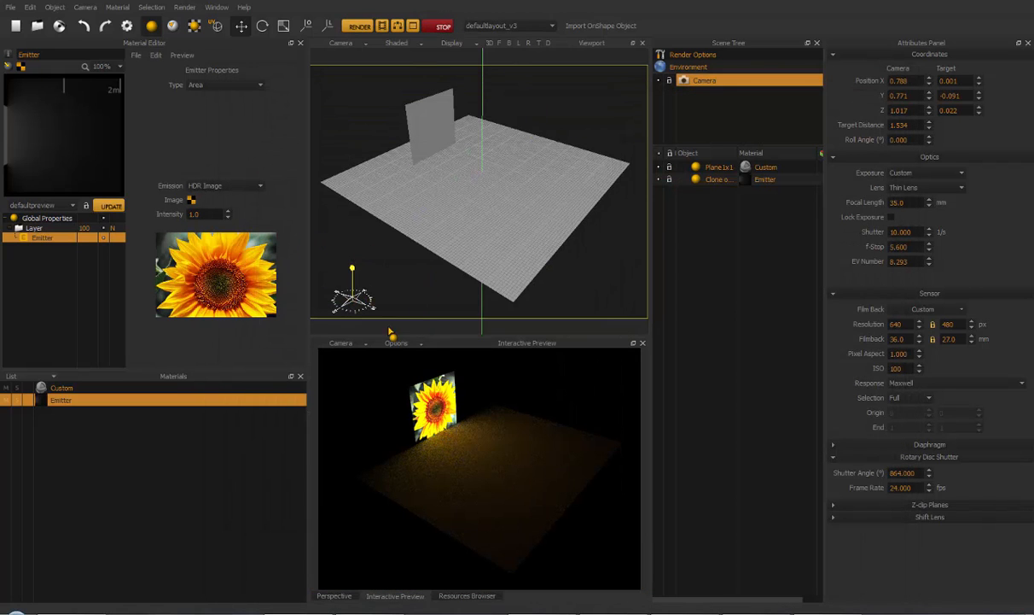
Lower the upright emitter plane to a Y position of about 0.044, partly below the ground plane.
{"action": "right_click_drag", "start_coordinate": [470, 206], "coordinate": [496, 156], "text": "alt"}
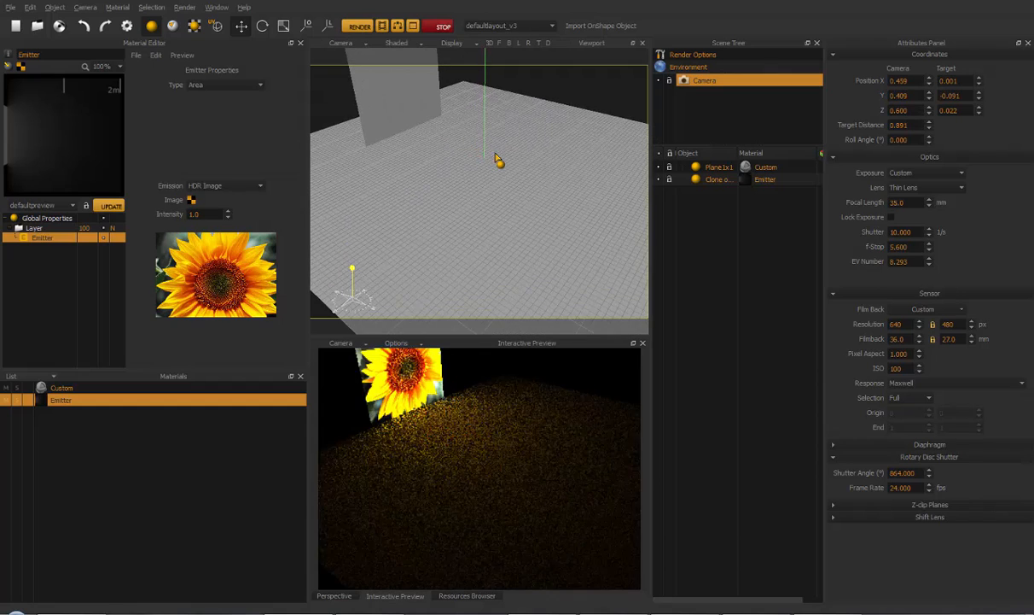
{"action": "left_click_drag", "start_coordinate": [499, 162], "coordinate": [494, 203], "text": "alt"}
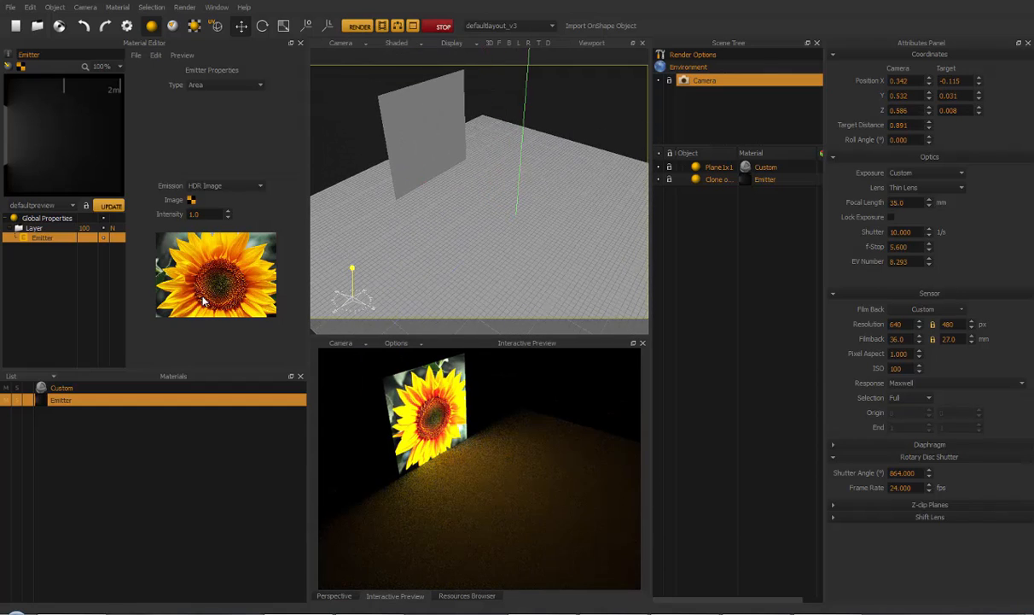
{"action": "left_click", "coordinate": [412, 117]}
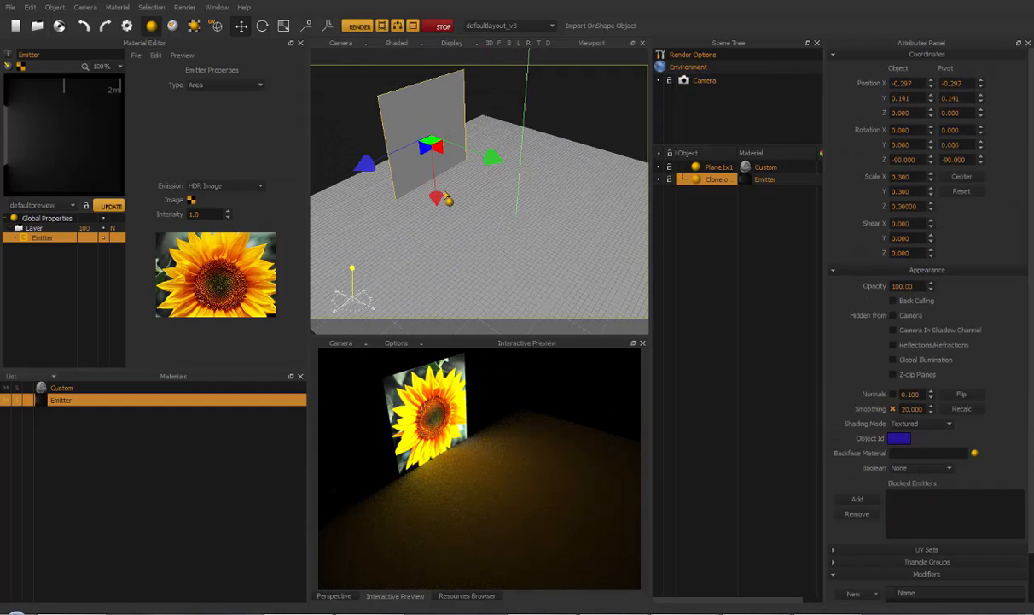
{"action": "left_click_drag", "start_coordinate": [438, 202], "coordinate": [444, 230]}
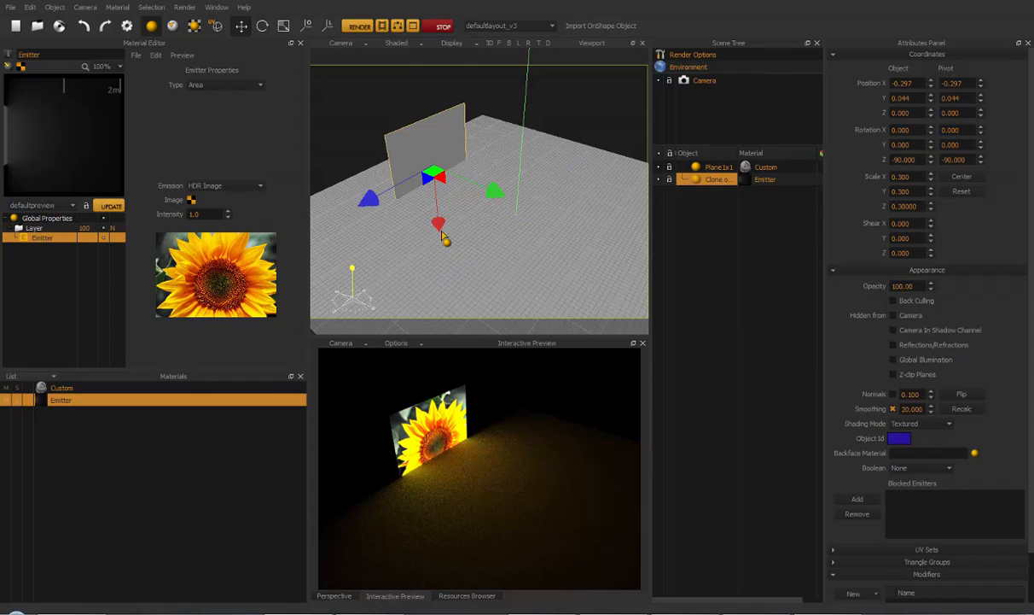
Raise the emitter plane to a Y position of about 0.138 and shift it to about 0.020 in Z.
{"action": "left_click_drag", "start_coordinate": [440, 223], "coordinate": [439, 209]}
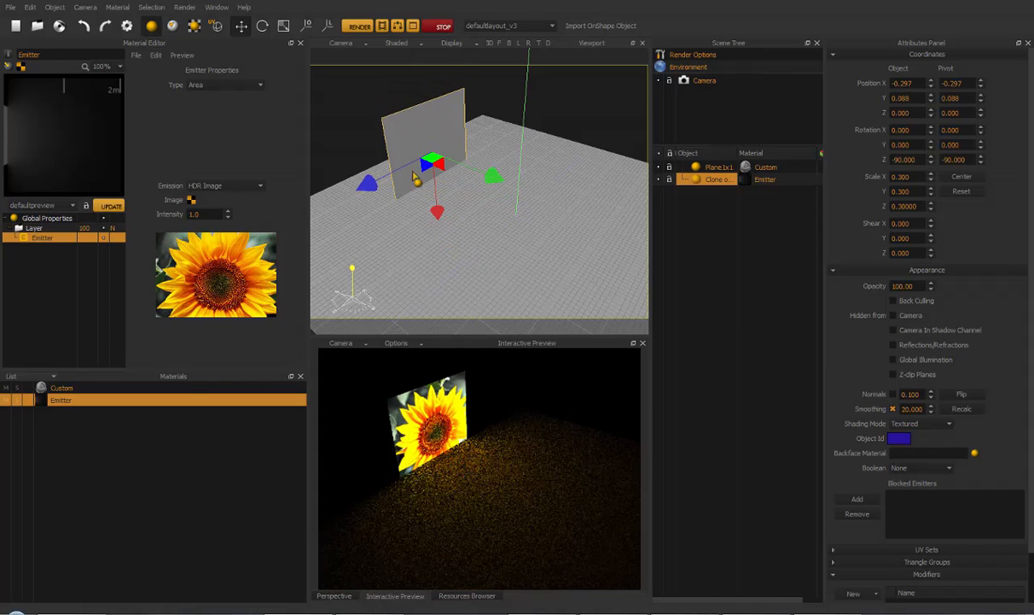
{"action": "left_click_drag", "start_coordinate": [422, 164], "coordinate": [426, 152]}
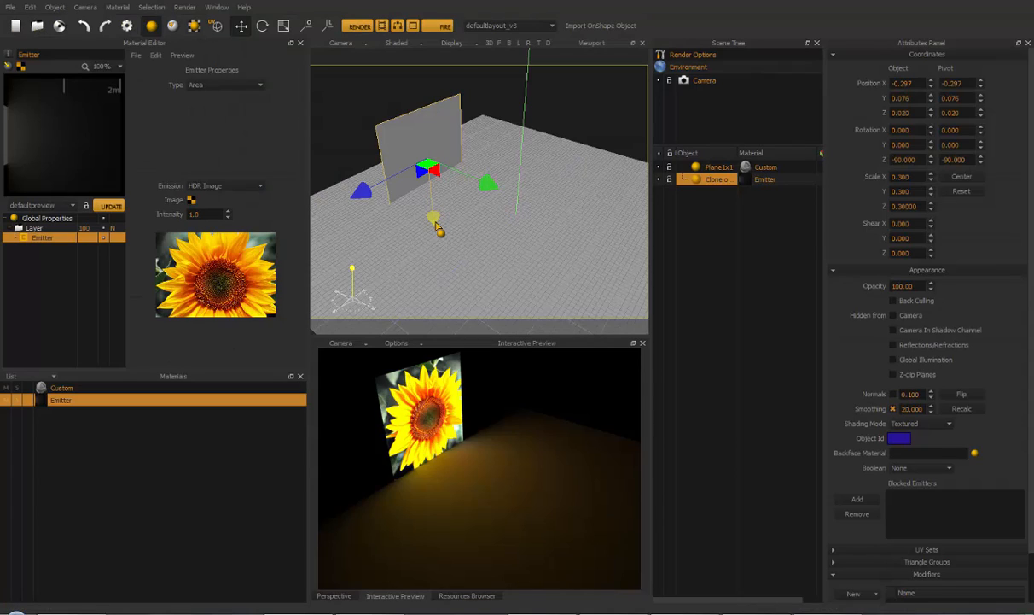
{"action": "left_click_drag", "start_coordinate": [436, 226], "coordinate": [437, 208]}
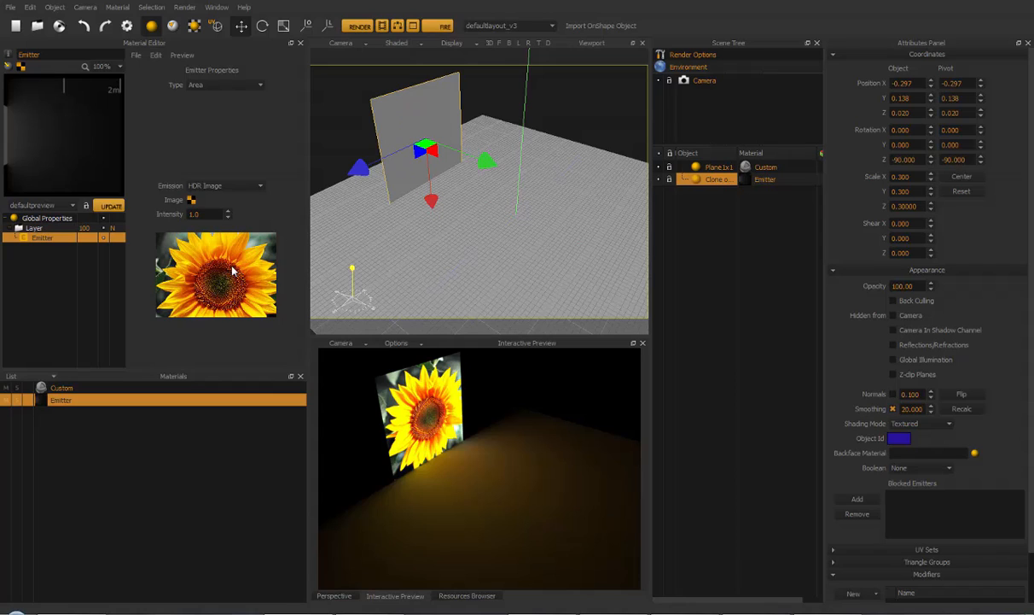
{"action": "left_click_drag", "start_coordinate": [429, 213], "coordinate": [438, 205]}
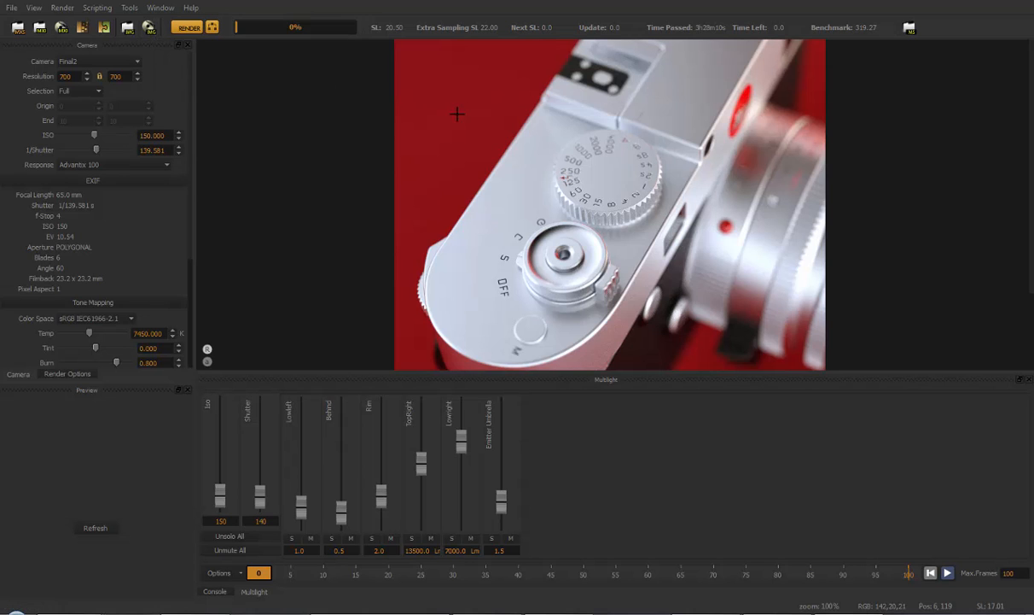
Save the camera render as test.tif in the Tutorials folder, replacing the existing file.
{"action": "left_click", "coordinate": [149, 28]}
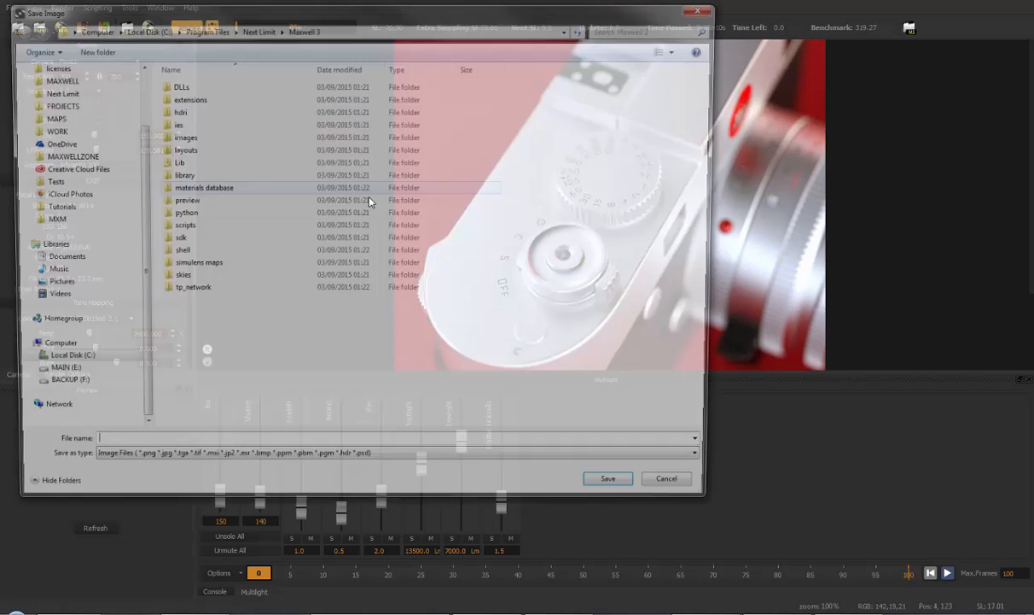
{"action": "left_click", "coordinate": [53, 209]}
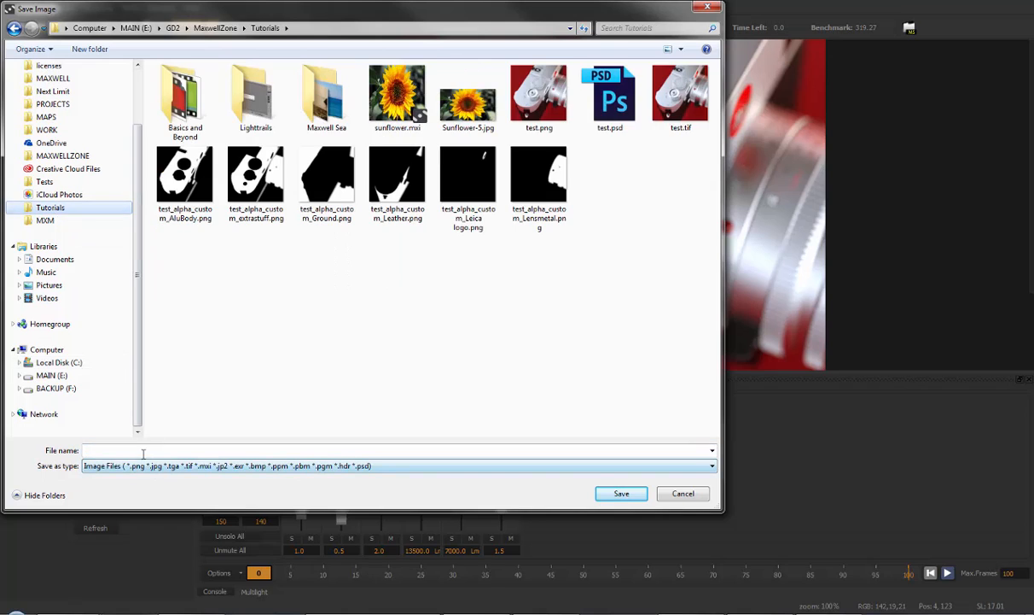
{"action": "type", "text": "test"}
{"action": "left_click", "coordinate": [296, 360]}
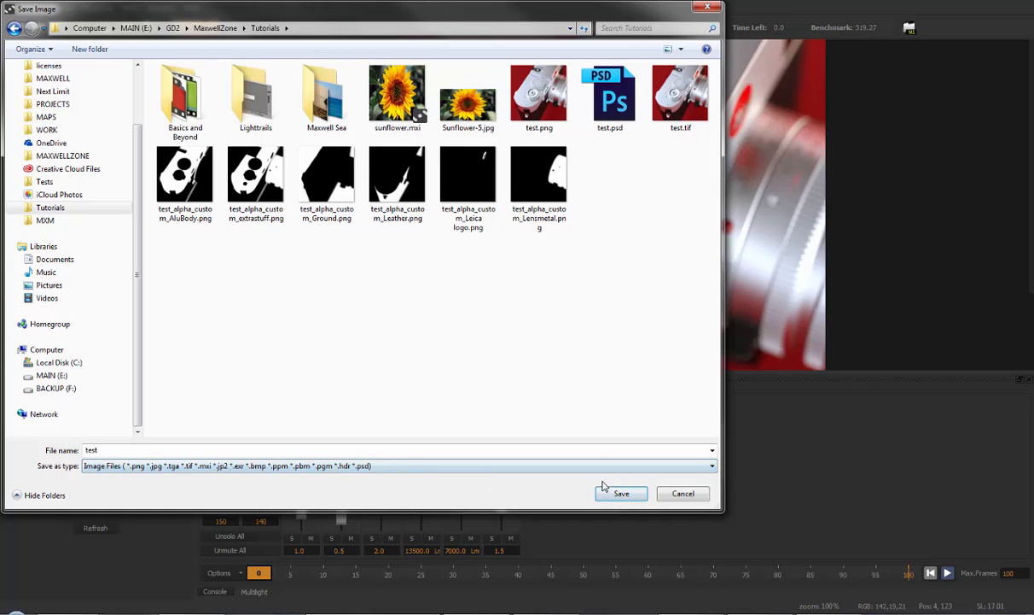
{"action": "left_click", "coordinate": [164, 465]}
{"action": "left_click", "coordinate": [115, 450]}
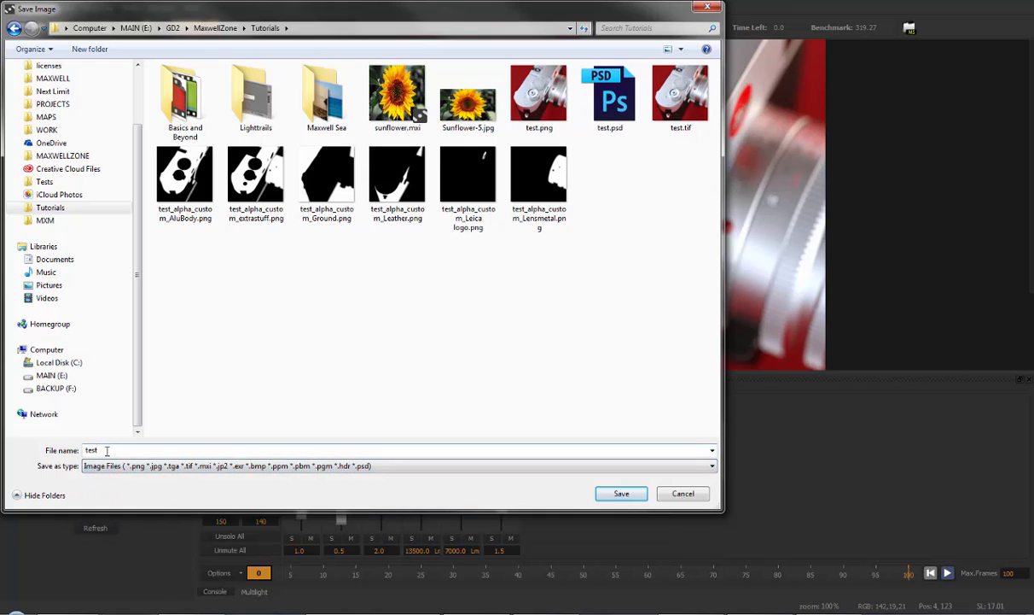
{"action": "type", "text": ".tif"}
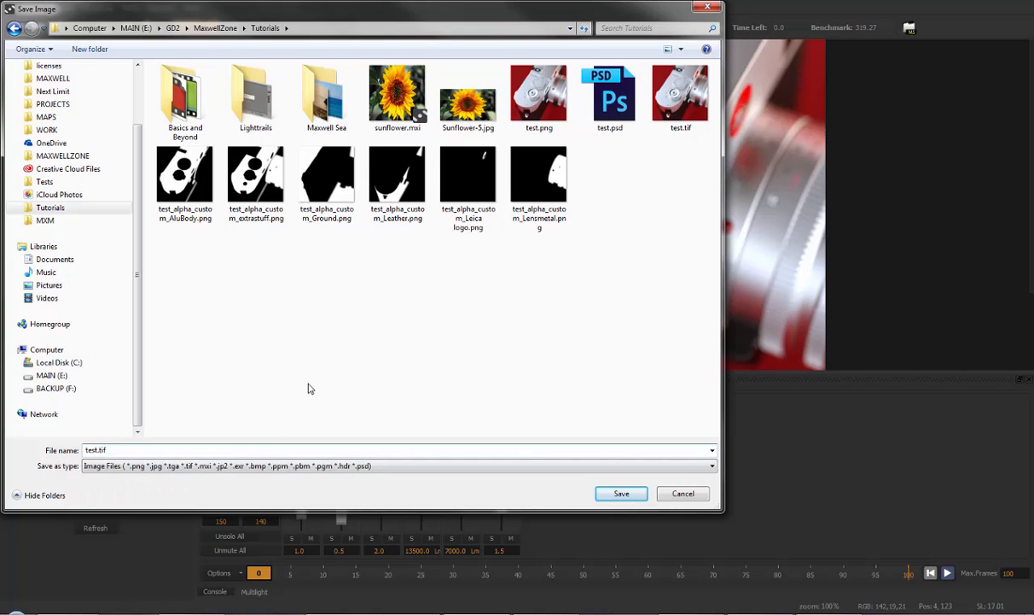
{"action": "left_click", "coordinate": [622, 494]}
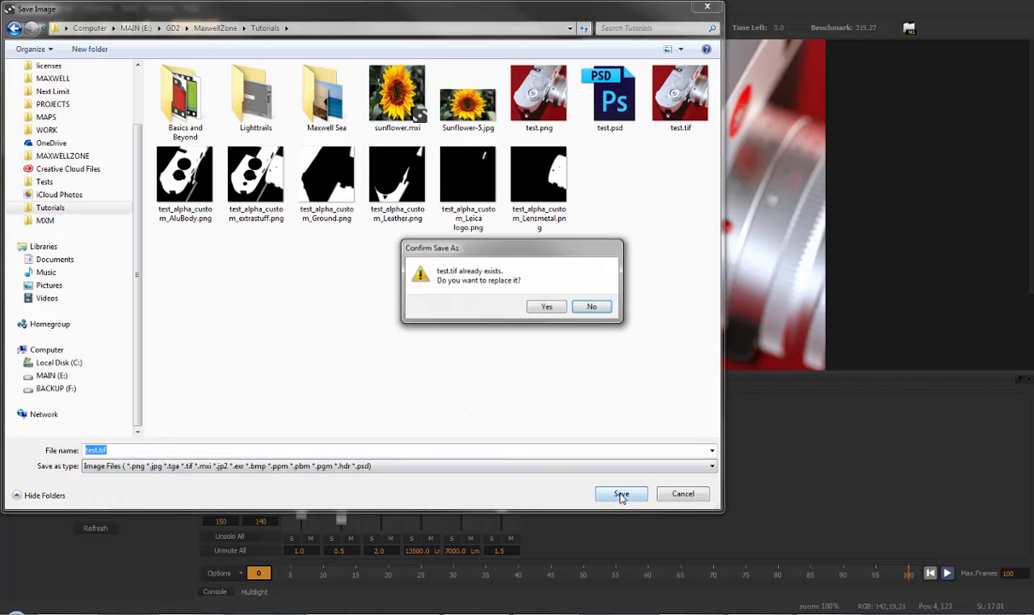
{"action": "left_click", "coordinate": [547, 306]}
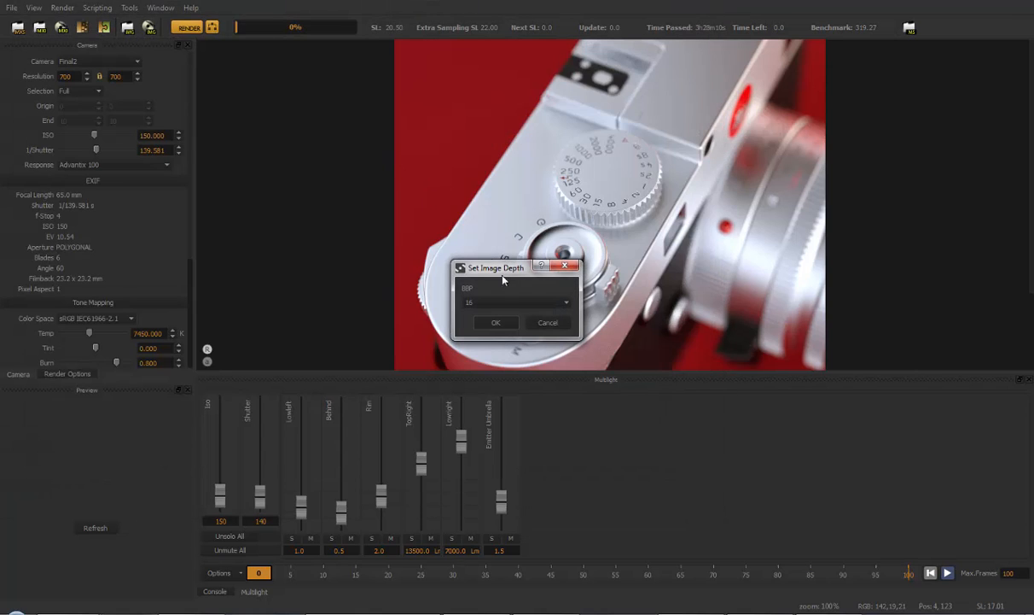
Review the available bit depths and set the TIFF image depth to 16.
{"action": "left_click", "coordinate": [496, 301]}
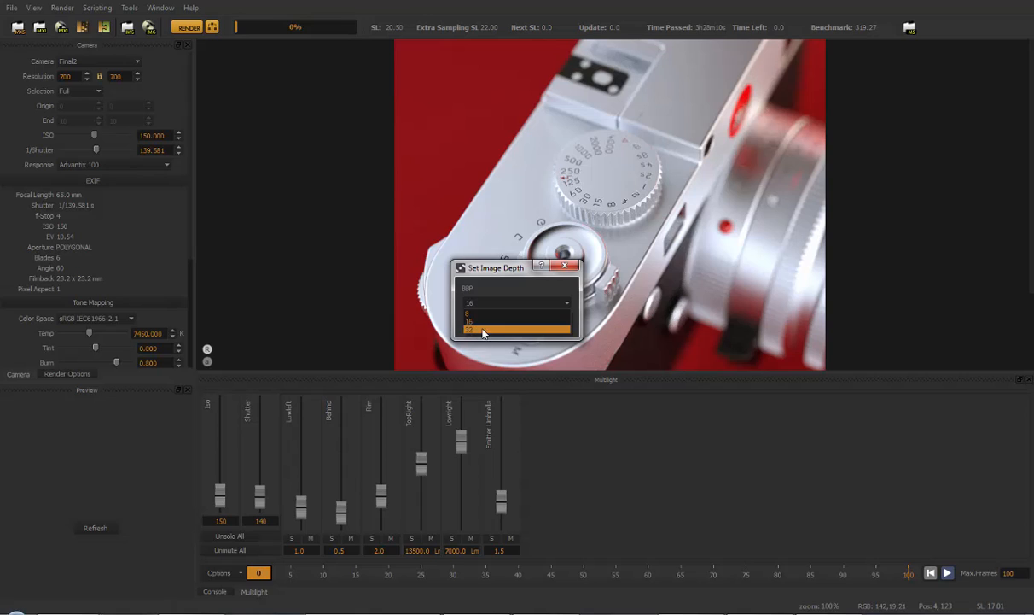
{"action": "left_click", "coordinate": [488, 325]}
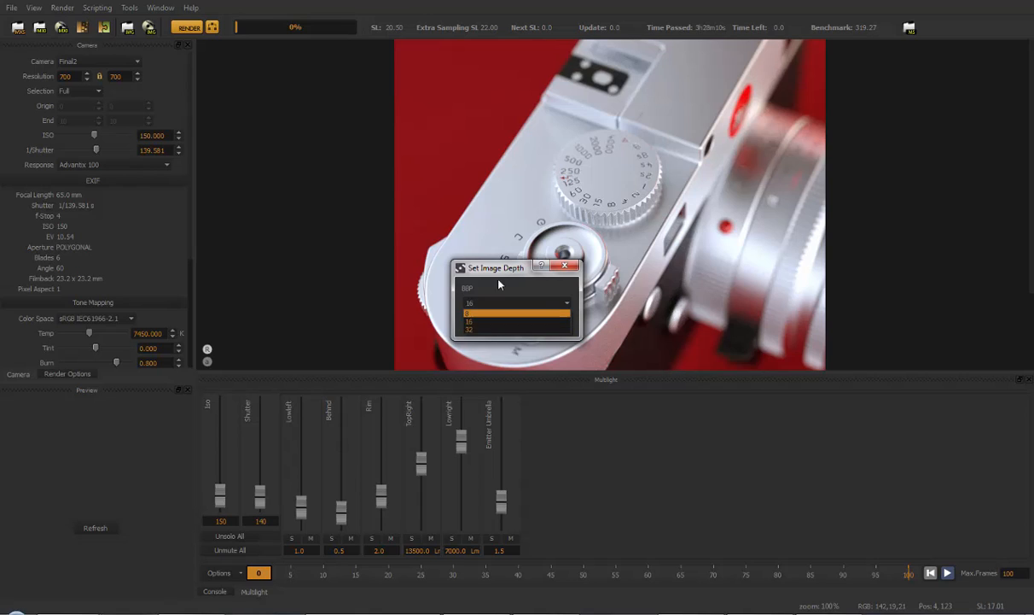
{"action": "left_click", "coordinate": [485, 303]}
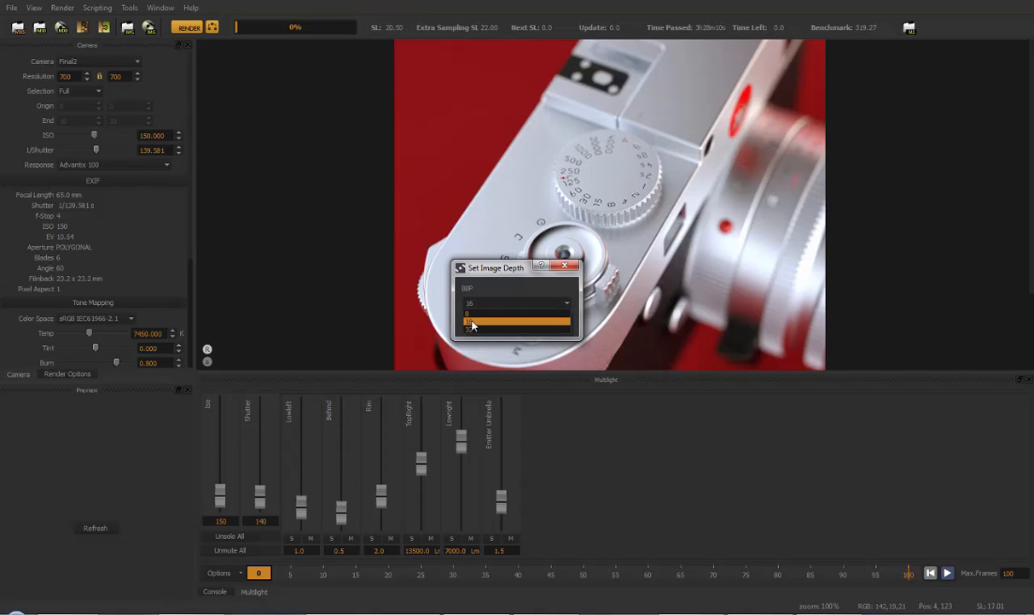
{"action": "left_click", "coordinate": [483, 321]}
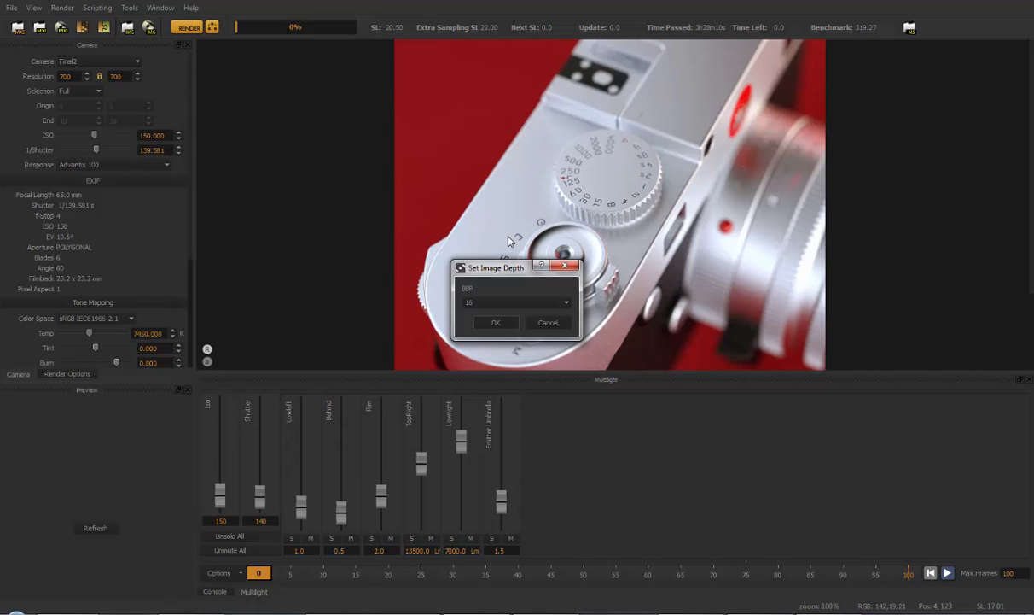
{"action": "left_click_drag", "start_coordinate": [502, 273], "coordinate": [447, 235]}
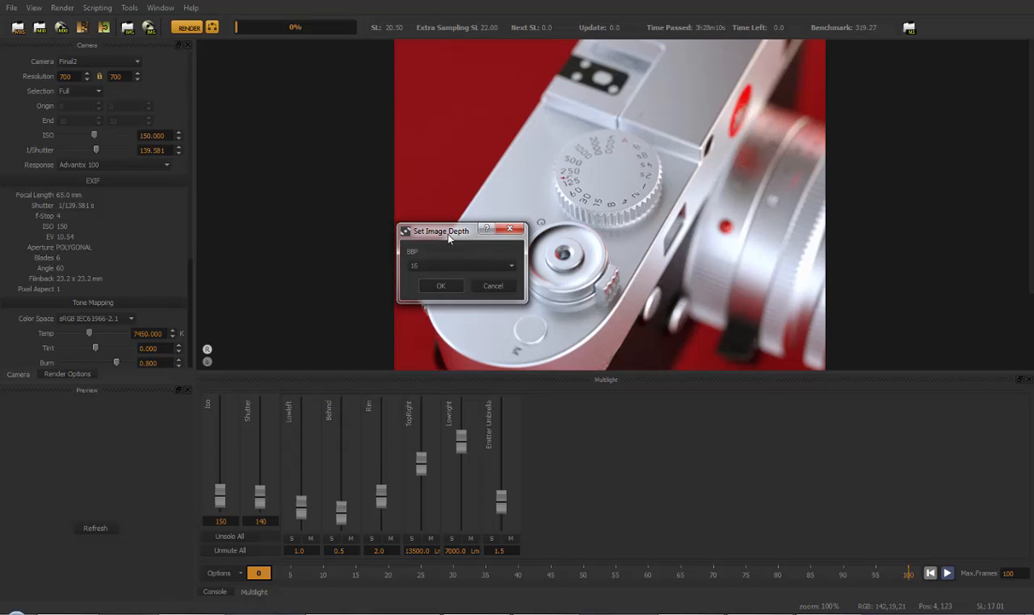
{"action": "left_click", "coordinate": [449, 269]}
{"action": "left_click", "coordinate": [437, 280]}
{"action": "left_click_drag", "start_coordinate": [443, 236], "coordinate": [455, 235]}
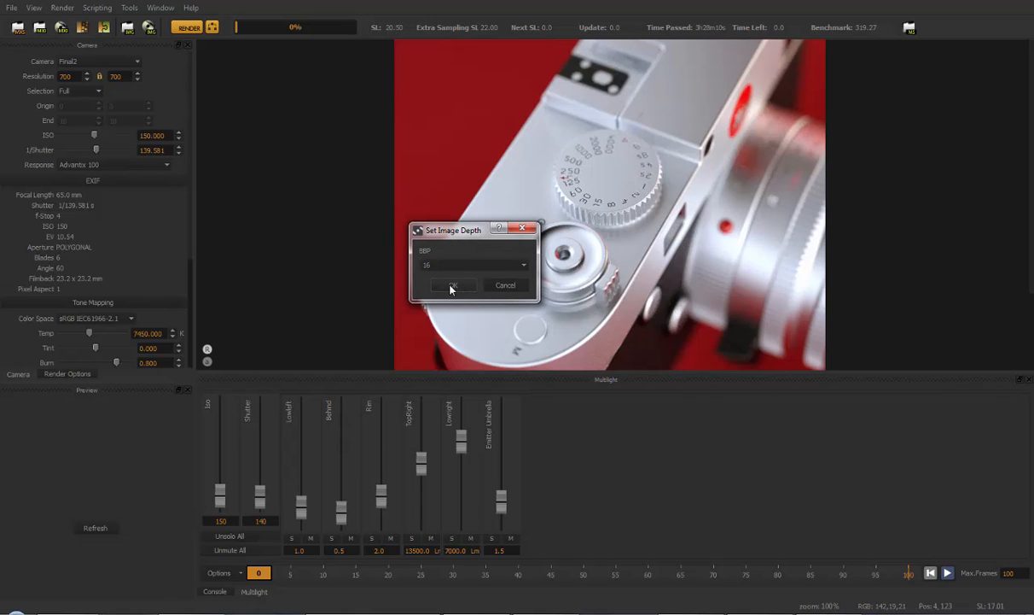
{"action": "left_click", "coordinate": [451, 287]}
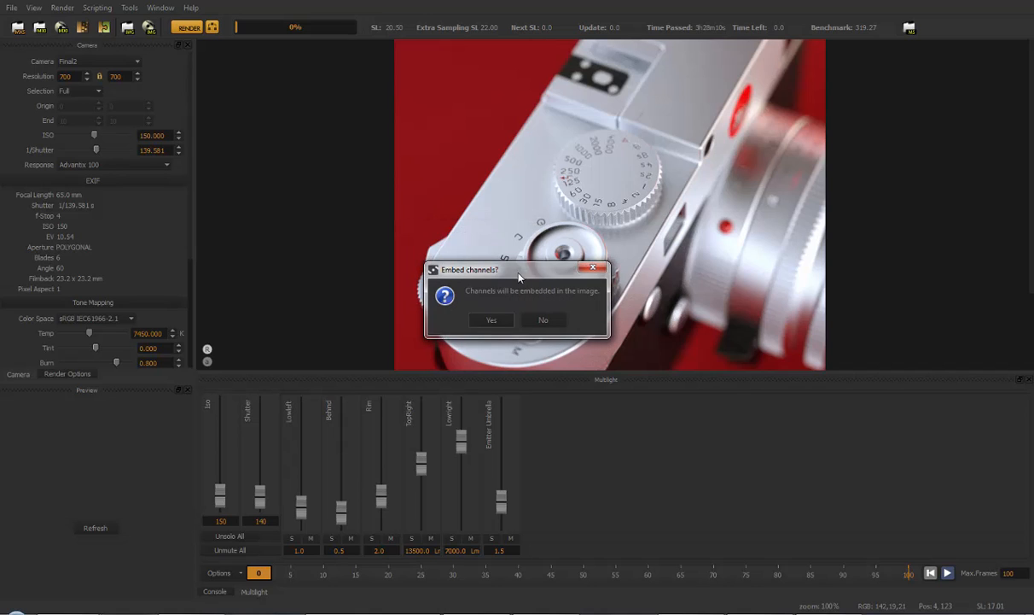
Agree to embed the render channels in the saved TIFF image.
{"action": "left_click_drag", "start_coordinate": [518, 276], "coordinate": [490, 251]}
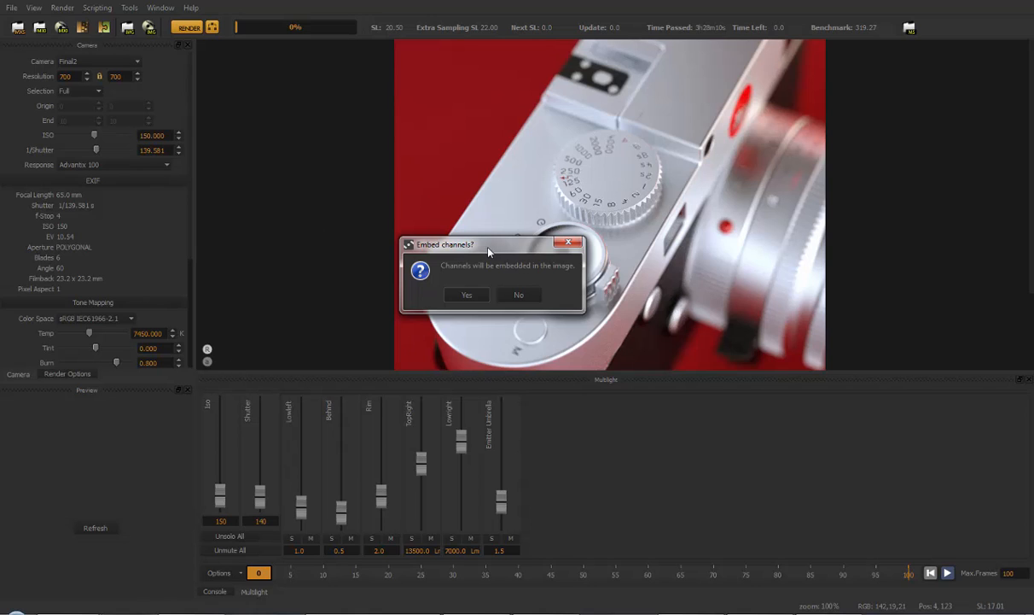
{"action": "left_click_drag", "start_coordinate": [488, 250], "coordinate": [487, 211]}
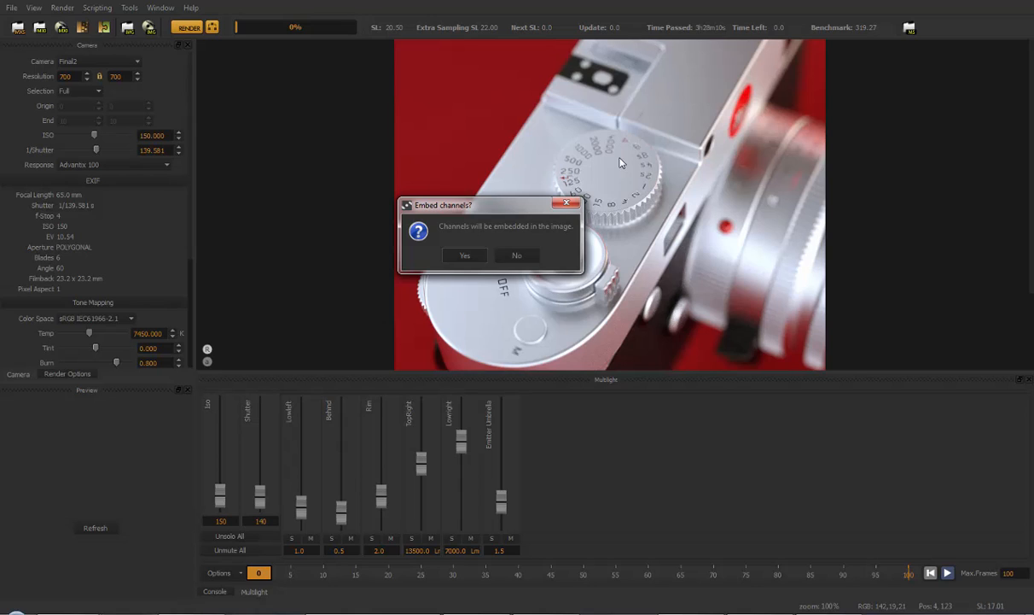
{"action": "left_click", "coordinate": [464, 256]}
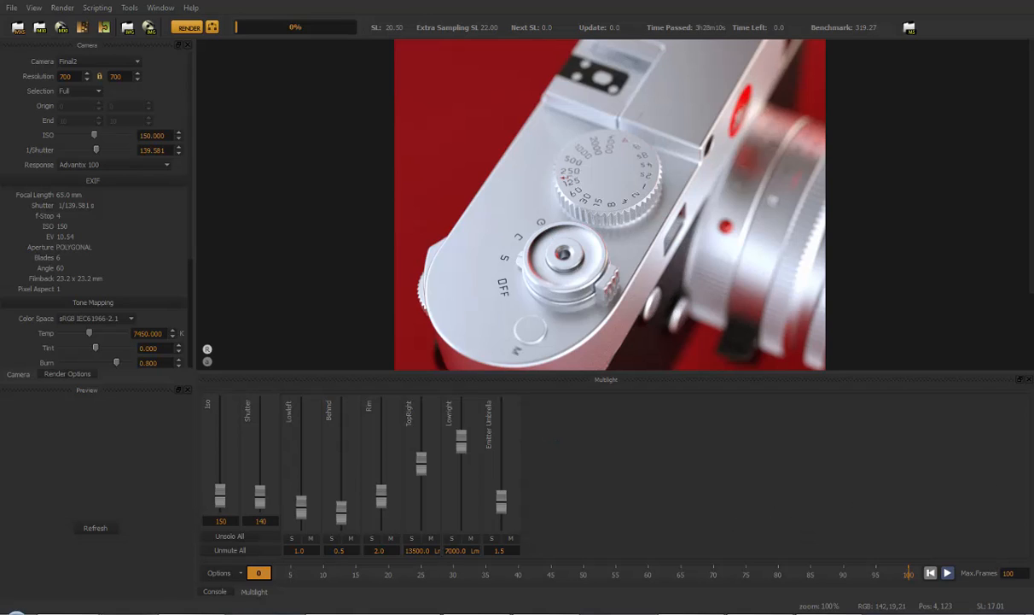
Switch to the Tutorials folder, open test.tif in Photoshop and examine its channels and layers for the embedded render channels.
{"action": "key", "text": "alt+Tab"}
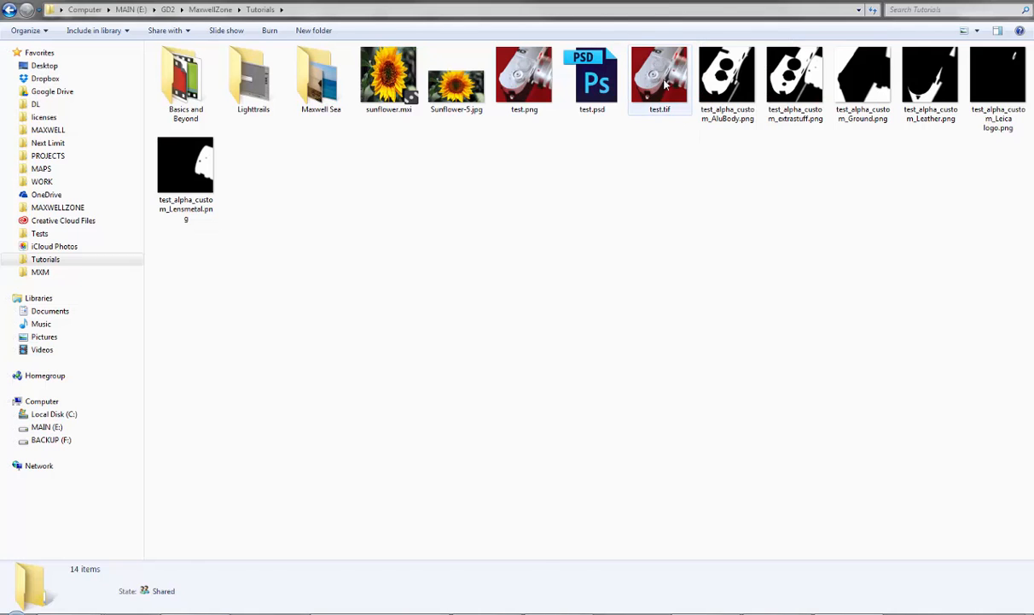
{"action": "left_click", "coordinate": [631, 80]}
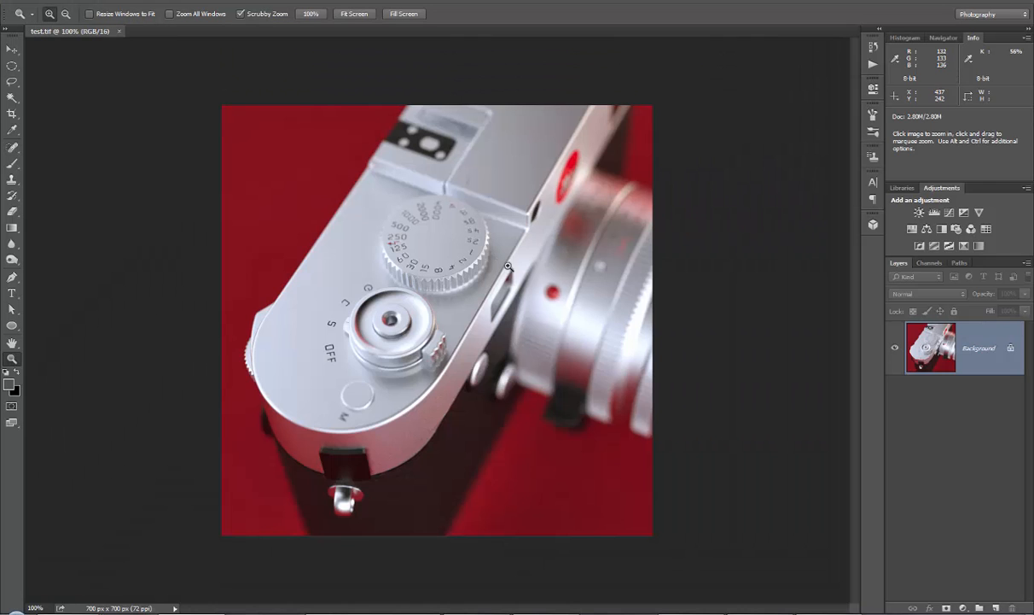
{"action": "left_click", "coordinate": [931, 263]}
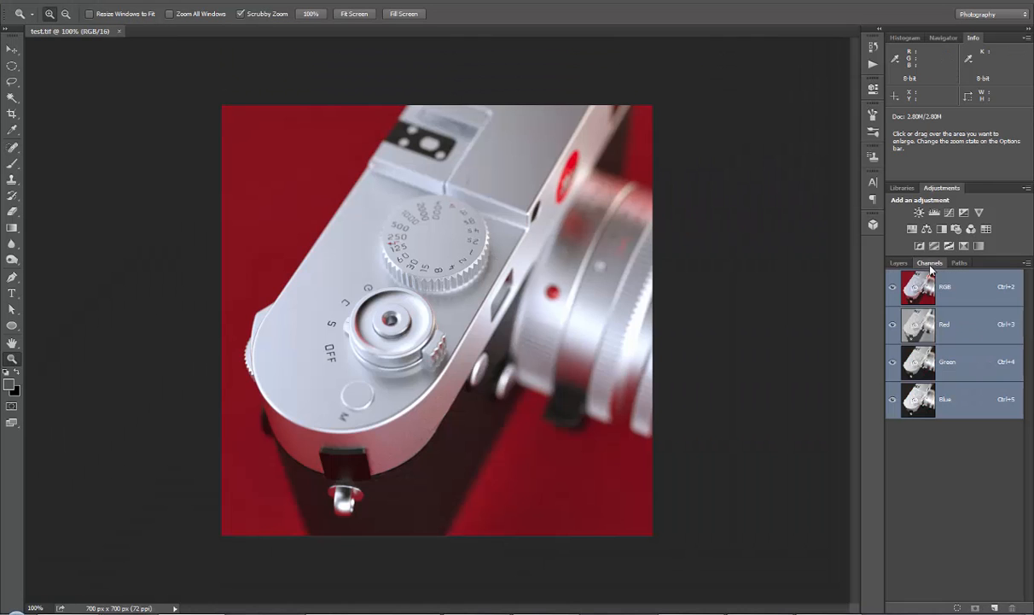
{"action": "left_click", "coordinate": [900, 264]}
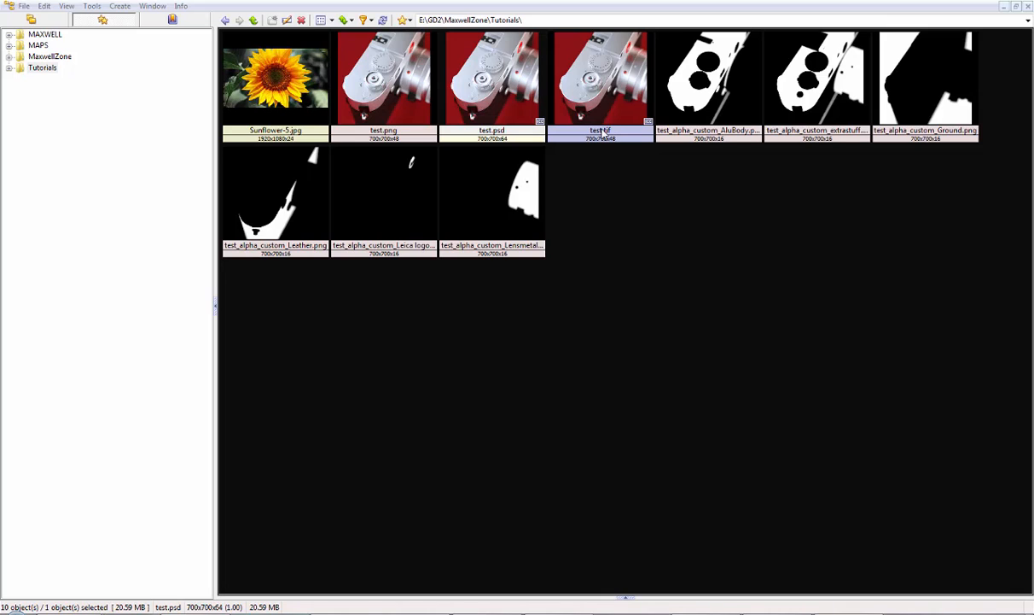
Open test.tif in the XnView image viewer and bring up its multipage TIFF editor.
{"action": "double_click", "coordinate": [609, 82]}
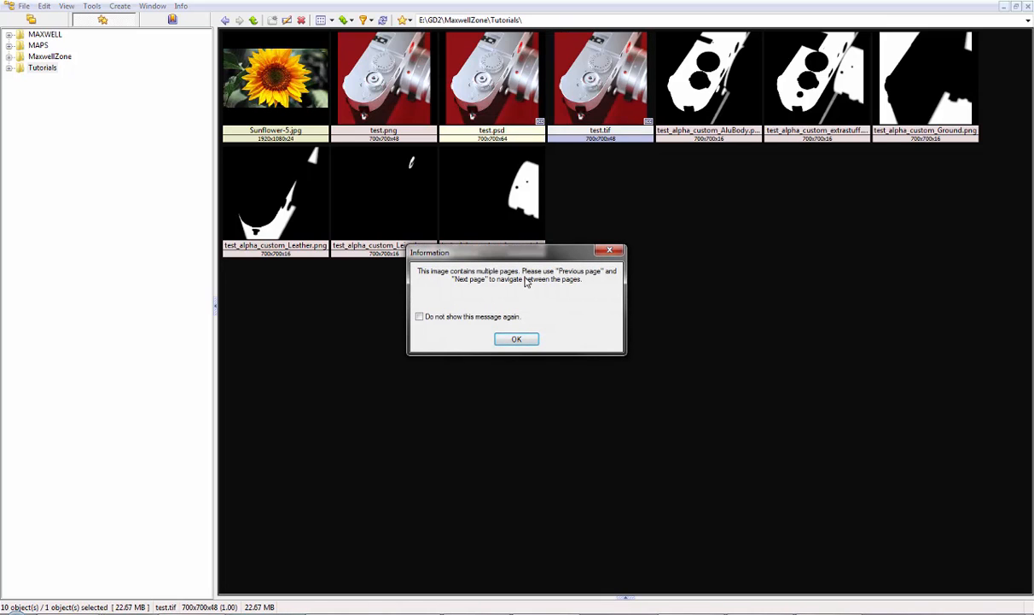
{"action": "left_click", "coordinate": [517, 340]}
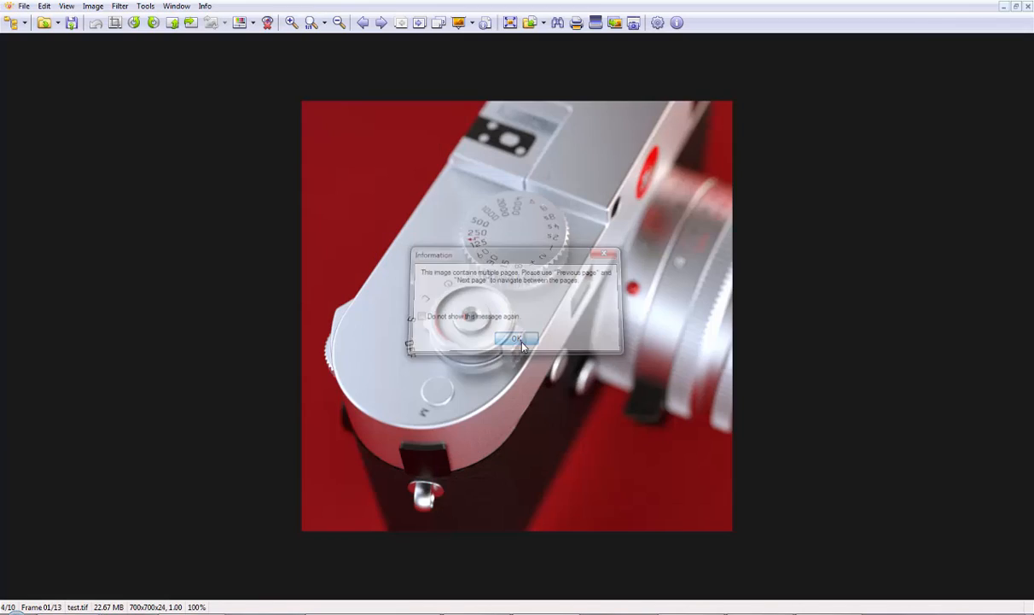
{"action": "left_click", "coordinate": [145, 7]}
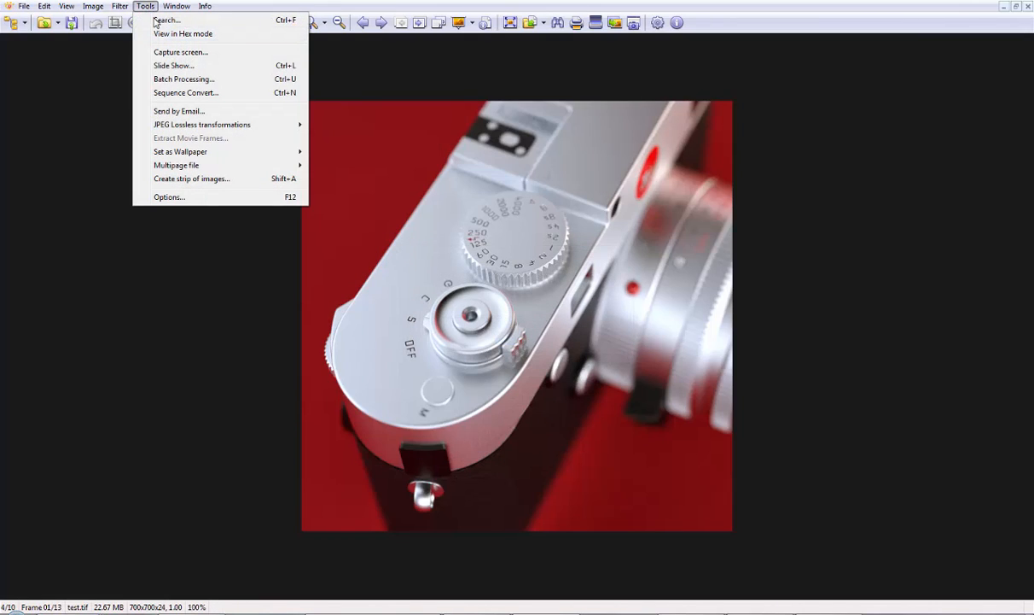
{"action": "mouse_move", "coordinate": [193, 167]}
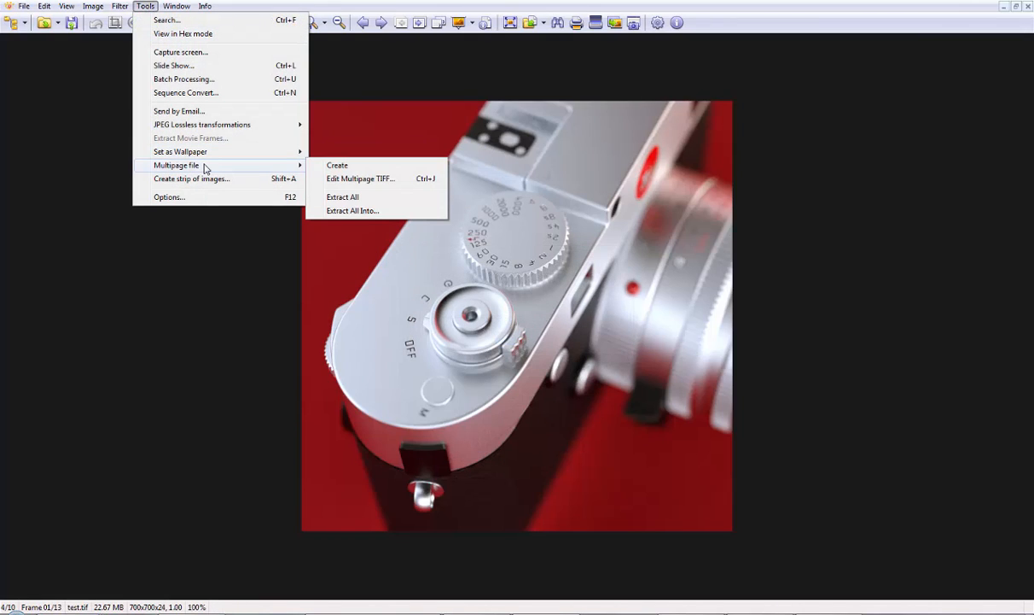
{"action": "left_click", "coordinate": [372, 183]}
{"action": "left_click_drag", "start_coordinate": [457, 188], "coordinate": [422, 127]}
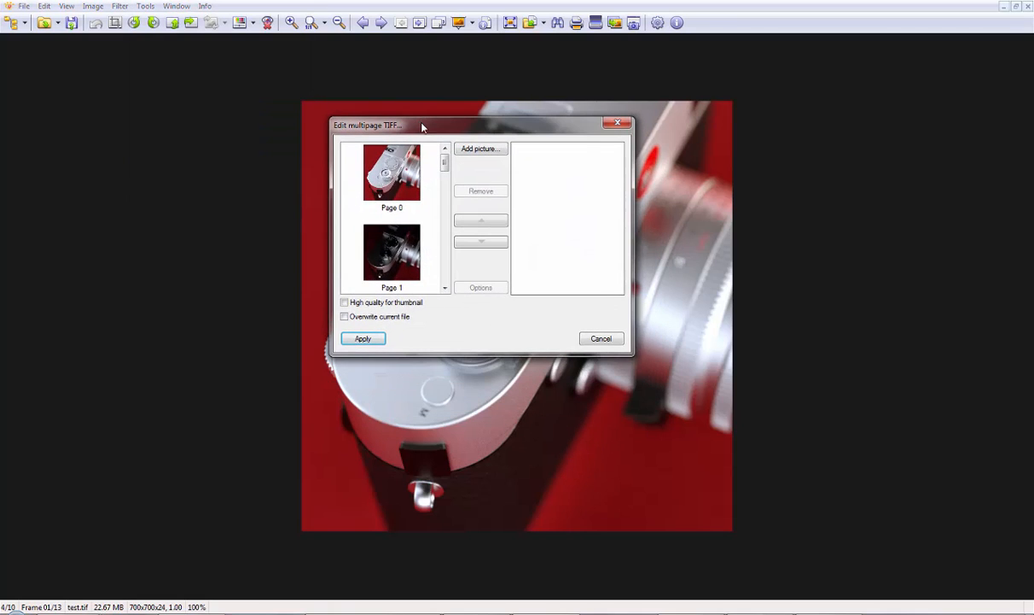
Preview pages 1 and 2 of the multipage TIFF to examine the embedded light passes.
{"action": "left_click", "coordinate": [397, 244]}
{"action": "scroll", "coordinate": [420, 275], "scroll_direction": "down", "scroll_amount": 1}
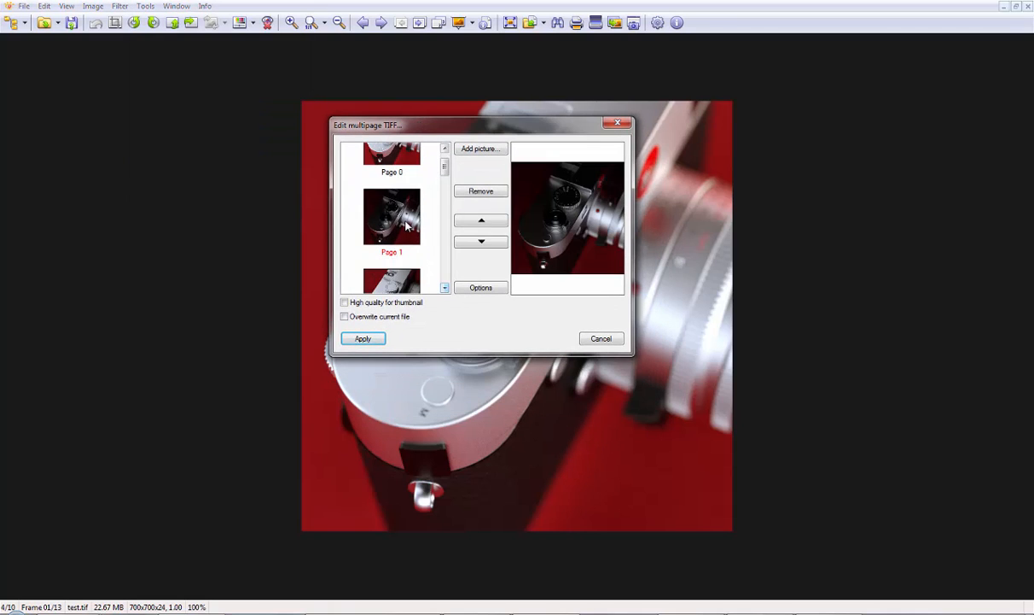
{"action": "left_click", "coordinate": [383, 275]}
{"action": "scroll", "coordinate": [423, 273], "scroll_direction": "down", "scroll_amount": 1}
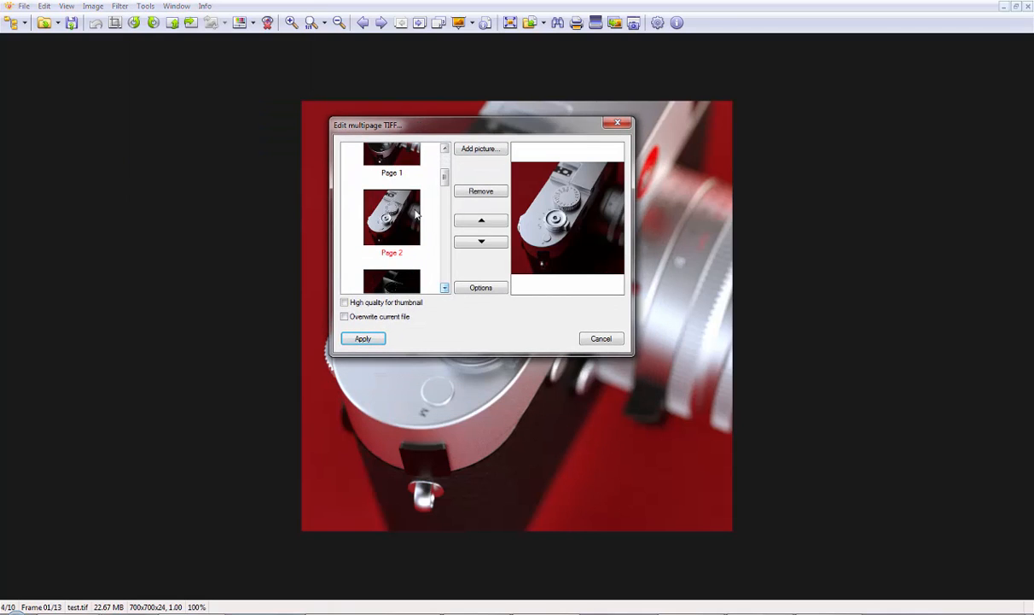
{"action": "left_click", "coordinate": [395, 160]}
{"action": "scroll", "coordinate": [375, 166], "scroll_direction": "up", "scroll_amount": 1}
{"action": "left_click", "coordinate": [374, 246]}
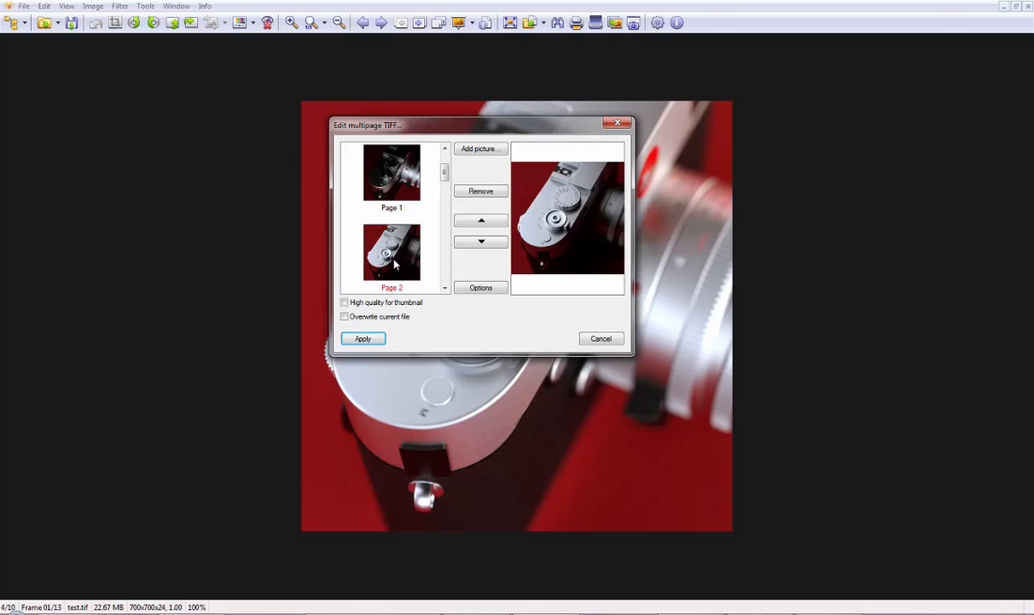
Preview the alpha mask pages near the end of the multipage TIFF, finishing on page 10.
{"action": "left_click_drag", "start_coordinate": [448, 167], "coordinate": [445, 265]}
{"action": "left_click", "coordinate": [408, 240]}
{"action": "left_click", "coordinate": [403, 220]}
{"action": "left_click", "coordinate": [399, 248]}
{"action": "left_click", "coordinate": [371, 171]}
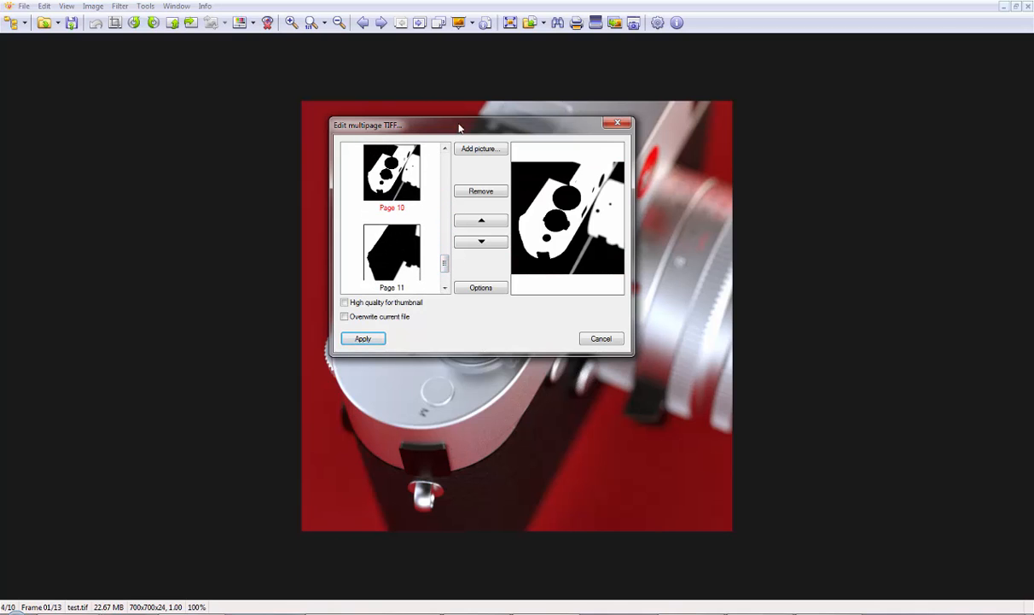
{"action": "left_click_drag", "start_coordinate": [437, 121], "coordinate": [477, 163]}
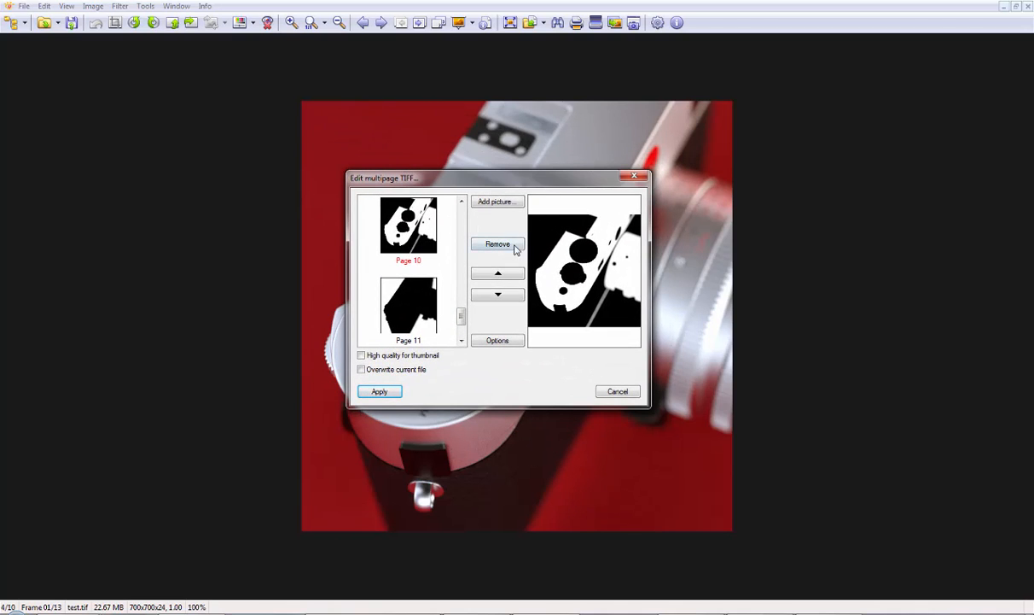
Dismiss the multipage TIFF editor without applying changes, switch to Maxwell Render and choose PSD as the file type for saving the image.
{"action": "left_click", "coordinate": [624, 394]}
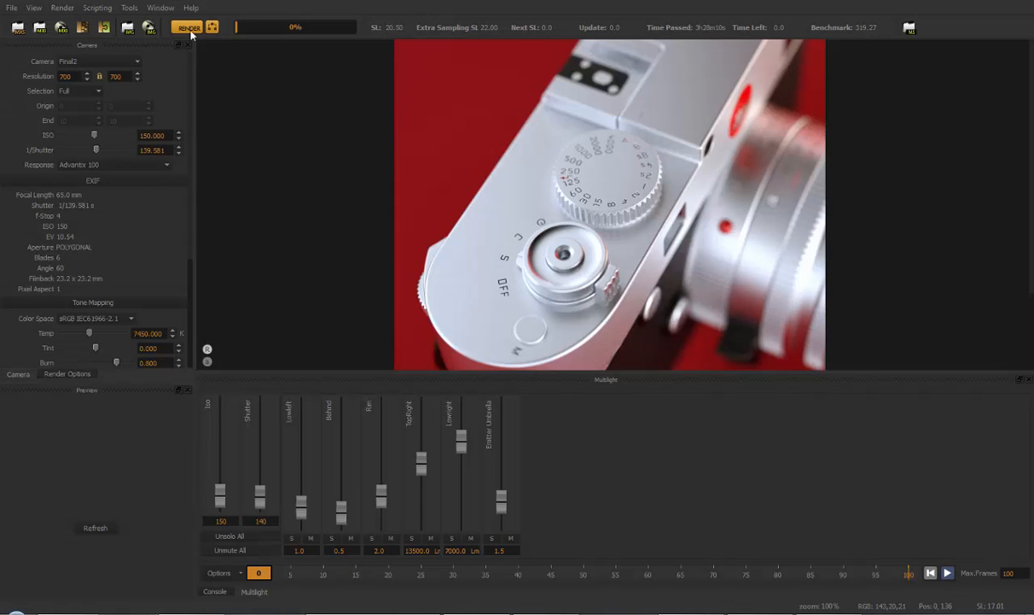
{"action": "left_click", "coordinate": [147, 27]}
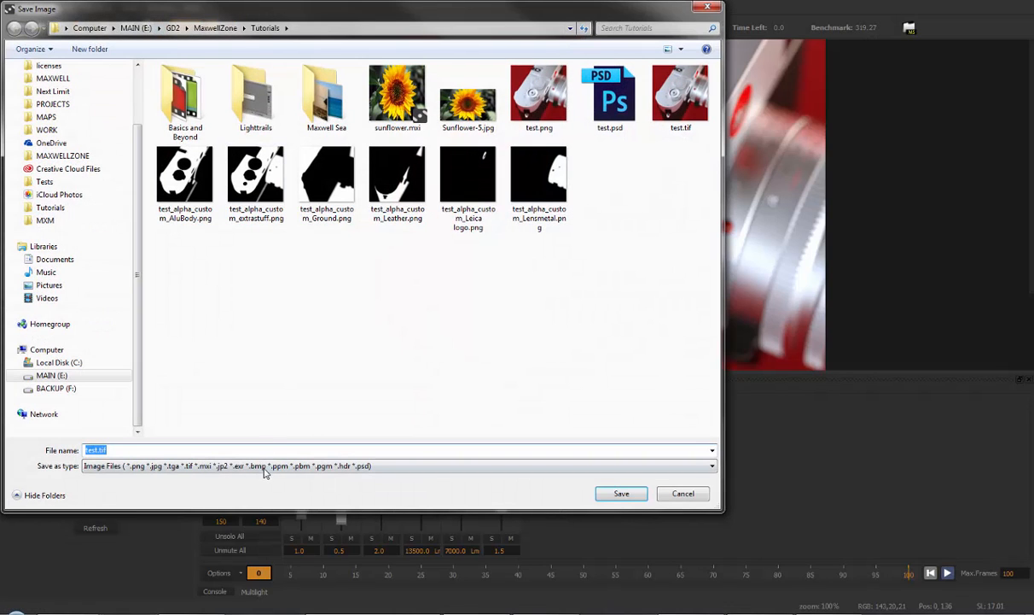
{"action": "left_click", "coordinate": [265, 470]}
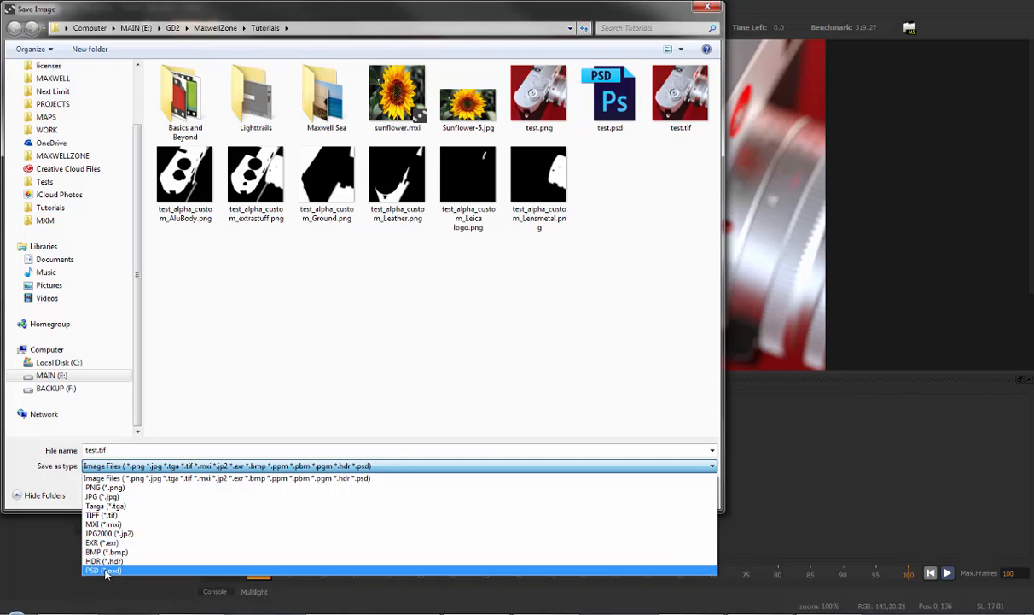
{"action": "left_click", "coordinate": [125, 570]}
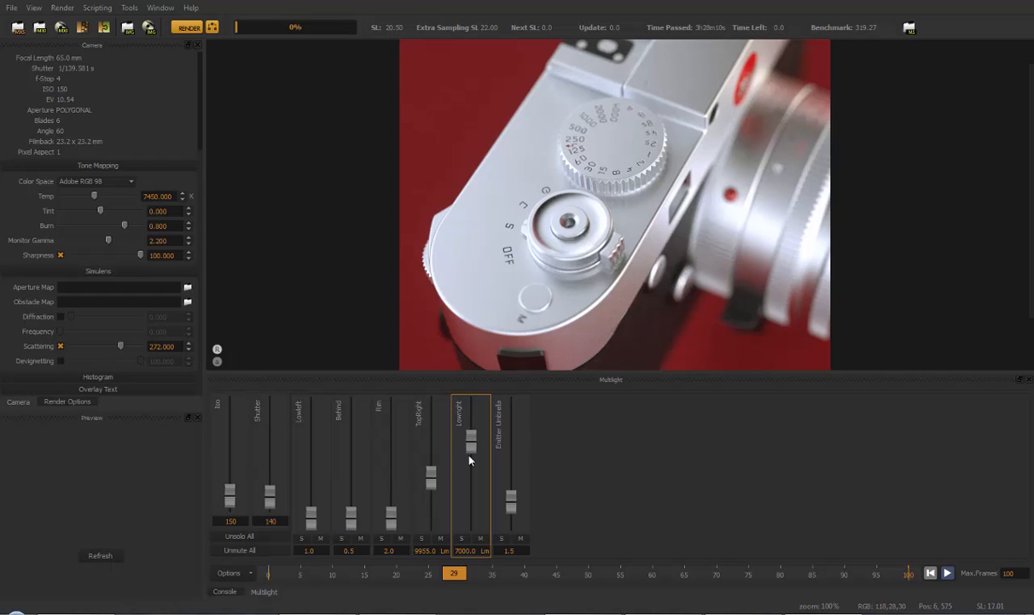
Compare the alpha channel with the rendered camera image by alternating between the two channel views.
{"action": "left_click", "coordinate": [217, 361]}
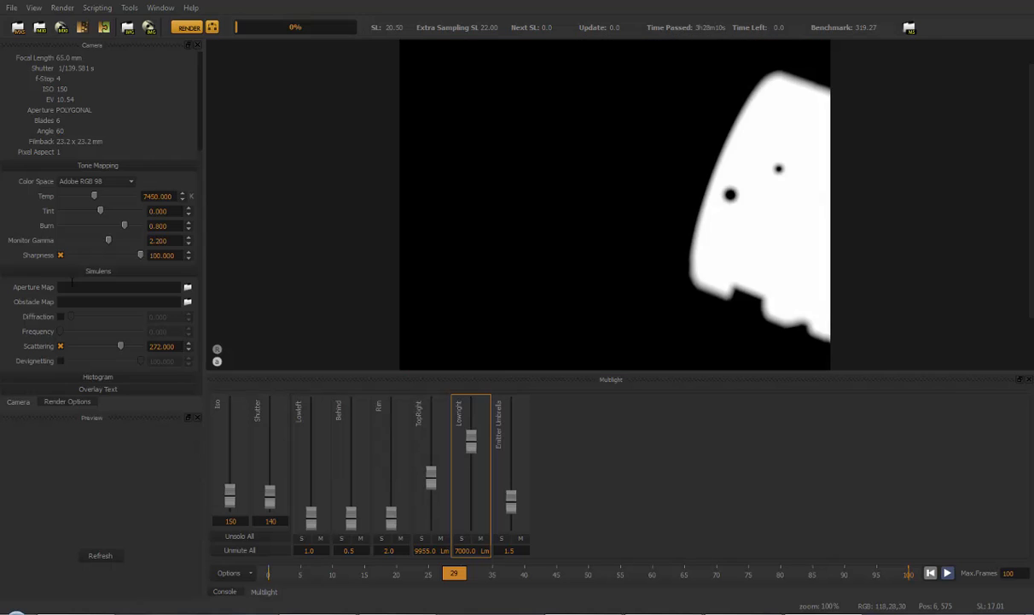
{"action": "left_click", "coordinate": [217, 349]}
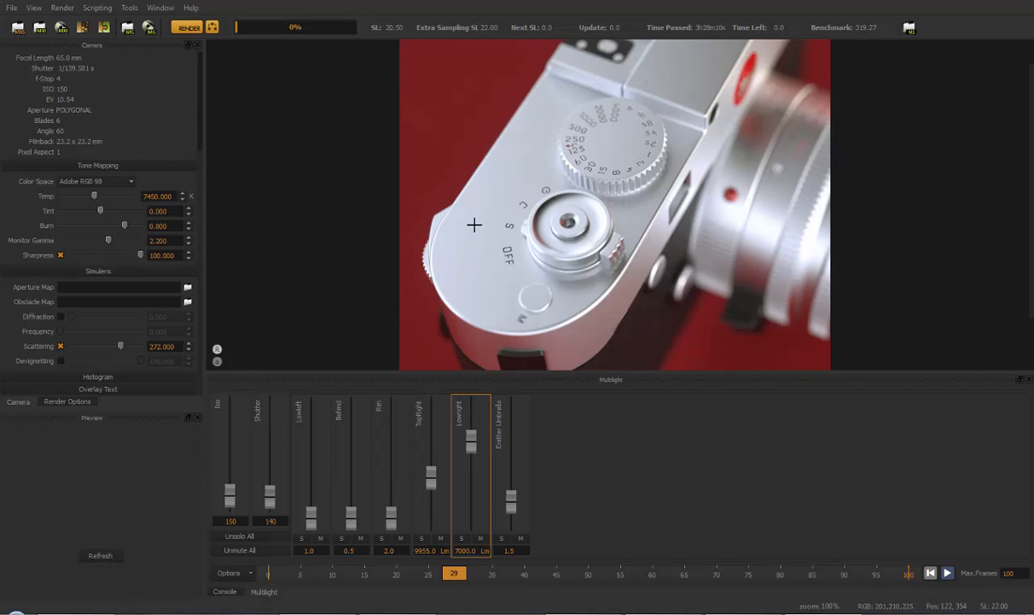
{"action": "left_click", "coordinate": [217, 361]}
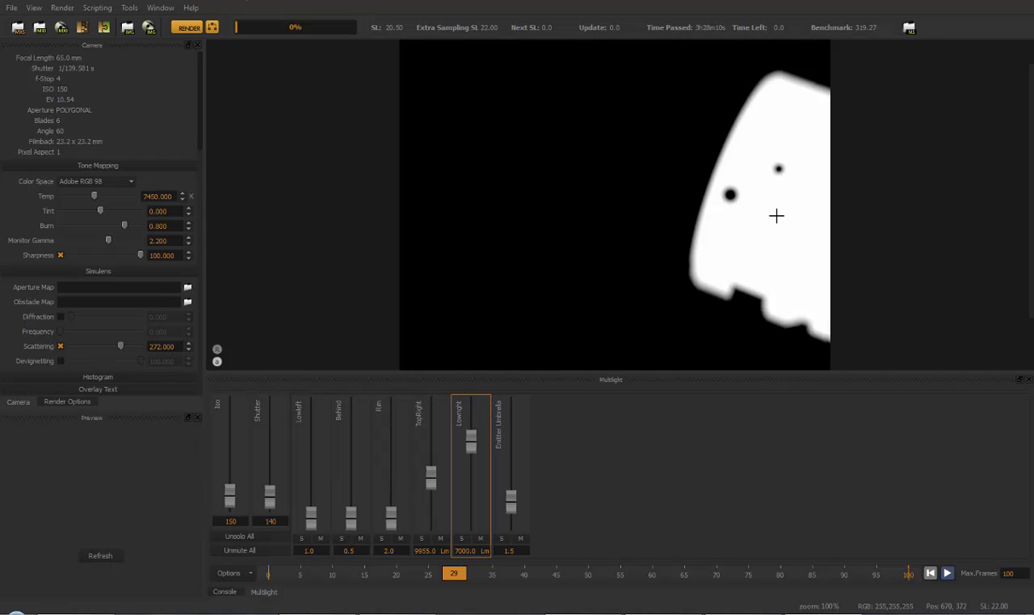
{"action": "left_click", "coordinate": [217, 349]}
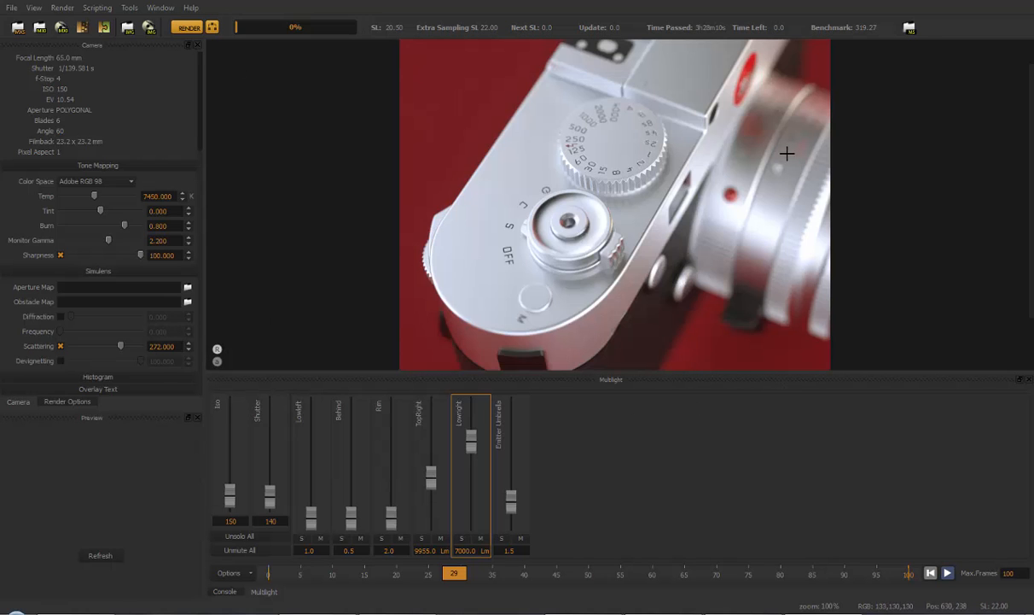
Lower the Lowright emitter in Multilight to about 3464 lm, updating the full render from the fast preview.
{"action": "mouse_move", "coordinate": [471, 440]}
{"action": "left_mouse_down"}
{"action": "mouse_move", "coordinate": [468, 478]}
{"action": "mouse_move", "coordinate": [454, 475]}
{"action": "mouse_move", "coordinate": [472, 411]}
{"action": "mouse_move", "coordinate": [463, 473]}
{"action": "mouse_move", "coordinate": [476, 431]}
{"action": "mouse_move", "coordinate": [472, 457]}
{"action": "left_mouse_up"}
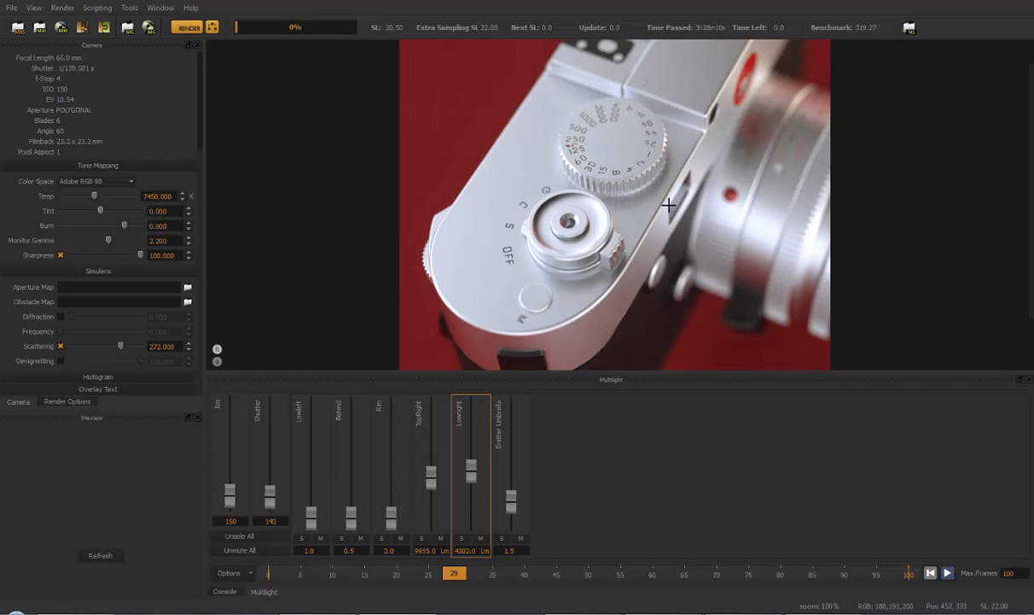
{"action": "mouse_move", "coordinate": [482, 468]}
{"action": "left_mouse_down"}
{"action": "mouse_move", "coordinate": [477, 461]}
{"action": "mouse_move", "coordinate": [464, 504]}
{"action": "mouse_move", "coordinate": [469, 429]}
{"action": "mouse_move", "coordinate": [467, 469]}
{"action": "left_mouse_up"}
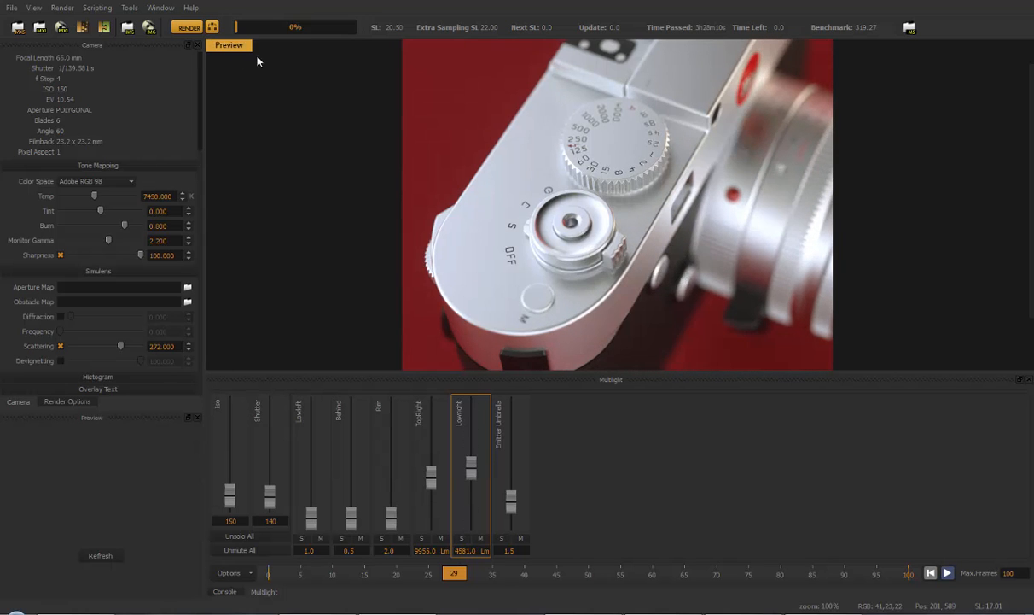
{"action": "left_click", "coordinate": [230, 47]}
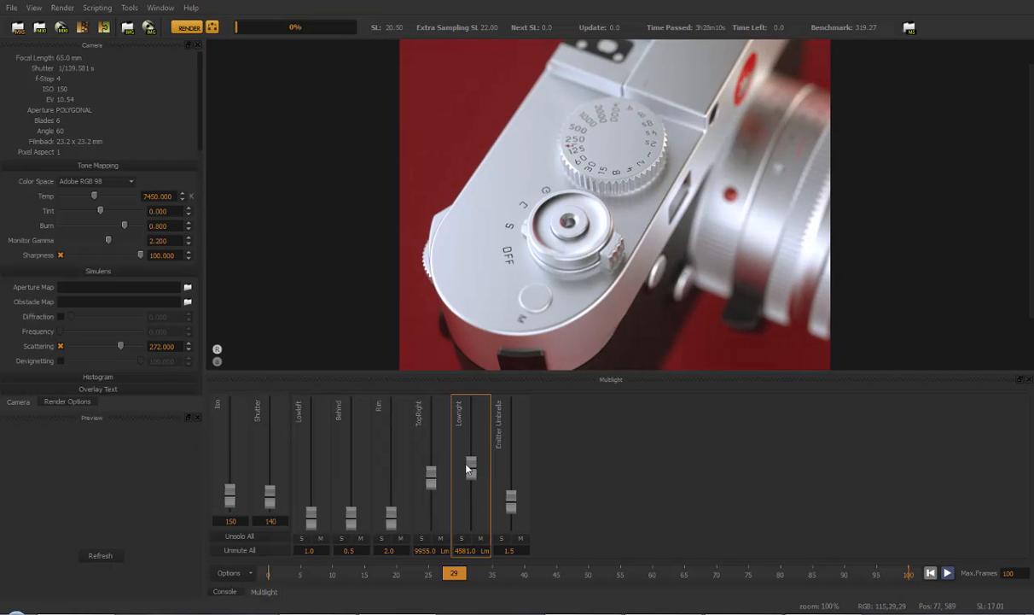
{"action": "mouse_move", "coordinate": [474, 475]}
{"action": "left_mouse_down"}
{"action": "mouse_move", "coordinate": [472, 439]}
{"action": "mouse_move", "coordinate": [470, 499]}
{"action": "mouse_move", "coordinate": [473, 446]}
{"action": "mouse_move", "coordinate": [472, 487]}
{"action": "left_mouse_up"}
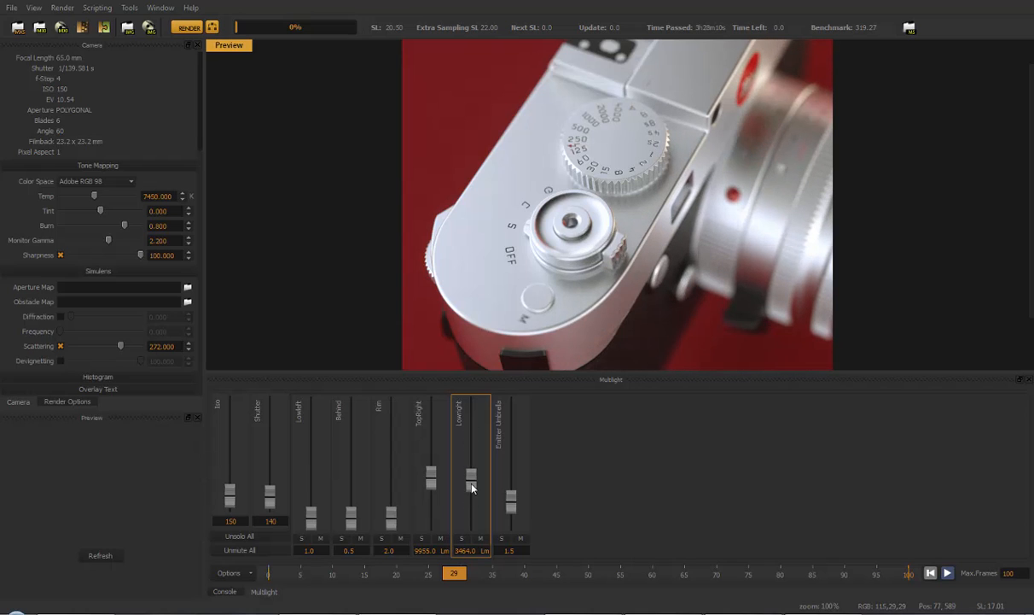
{"action": "left_click", "coordinate": [234, 50]}
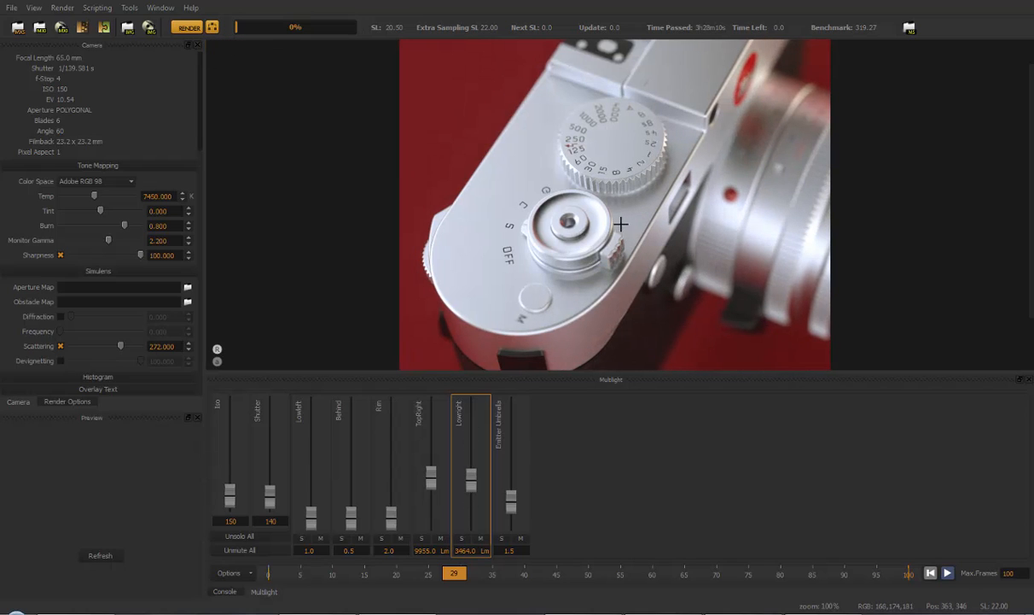
Set the Lowright emitter to about 2123 lm and the TopRight emitter to about 14330 lm in Multilight.
{"action": "left_click_drag", "start_coordinate": [471, 485], "coordinate": [471, 450]}
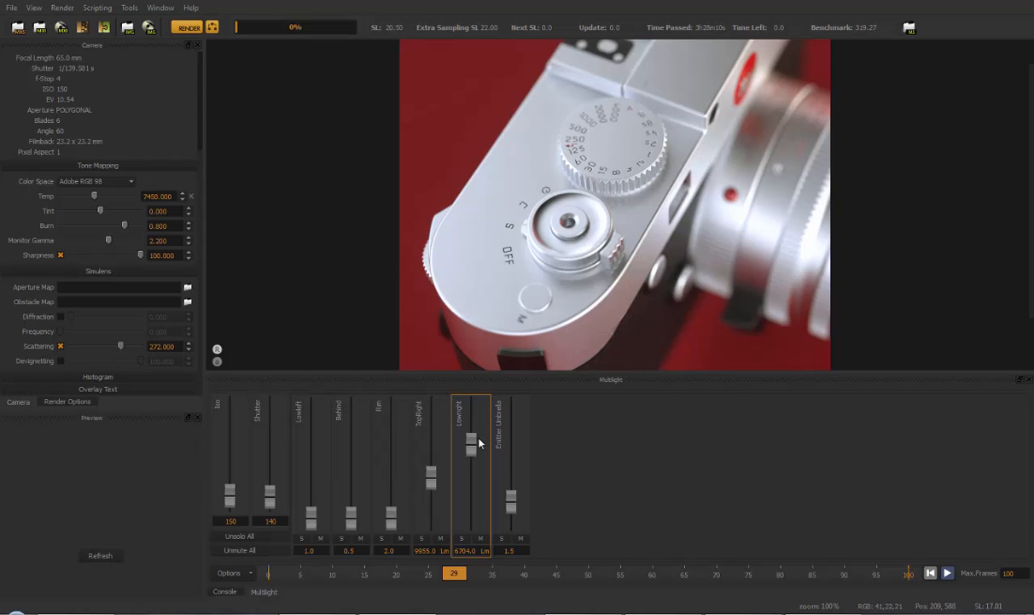
{"action": "left_click_drag", "start_coordinate": [472, 444], "coordinate": [470, 495]}
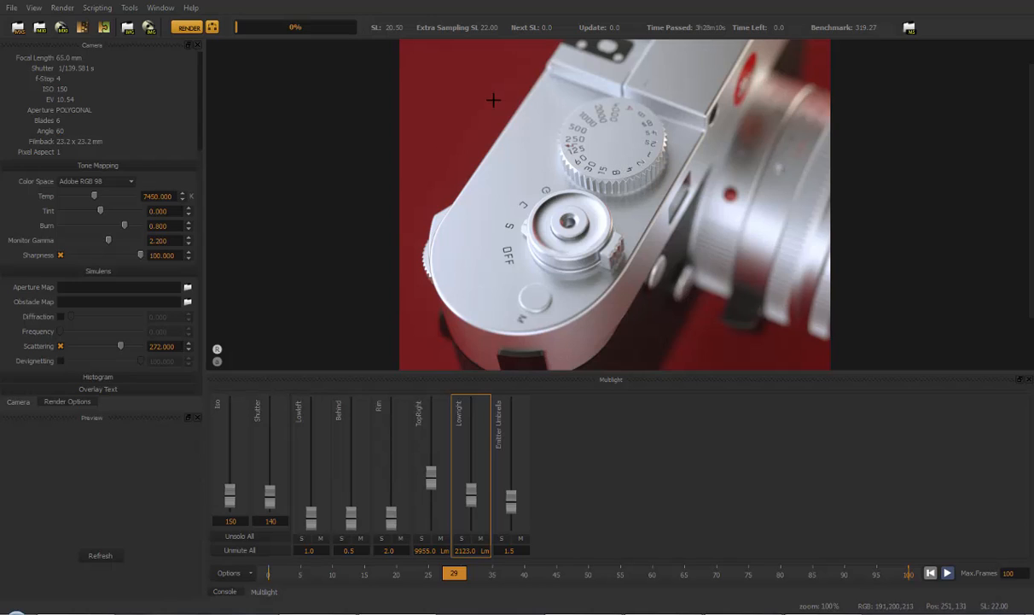
{"action": "left_click_drag", "start_coordinate": [431, 487], "coordinate": [431, 463]}
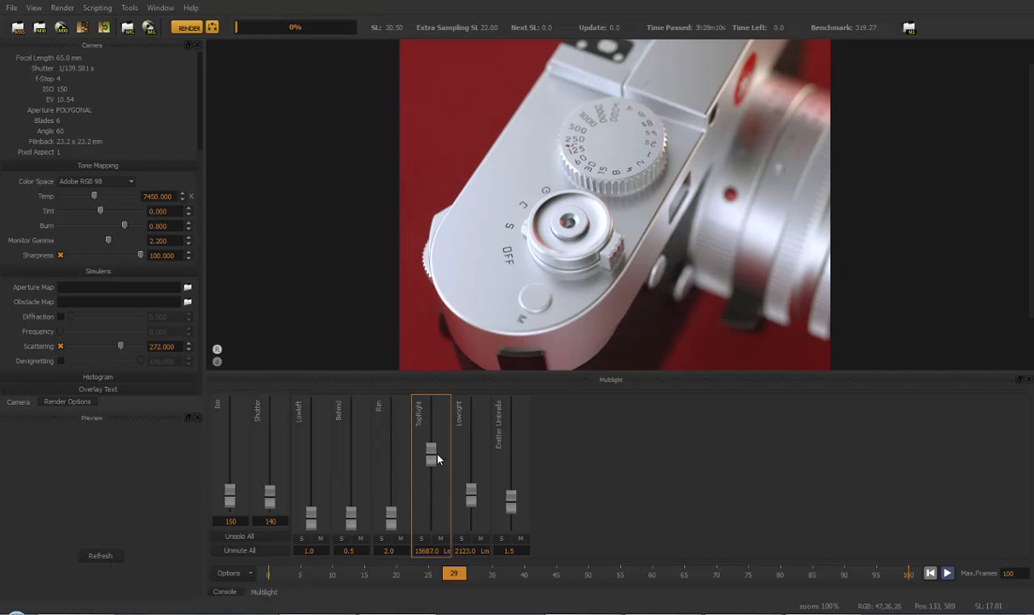
{"action": "left_click_drag", "start_coordinate": [431, 453], "coordinate": [431, 460]}
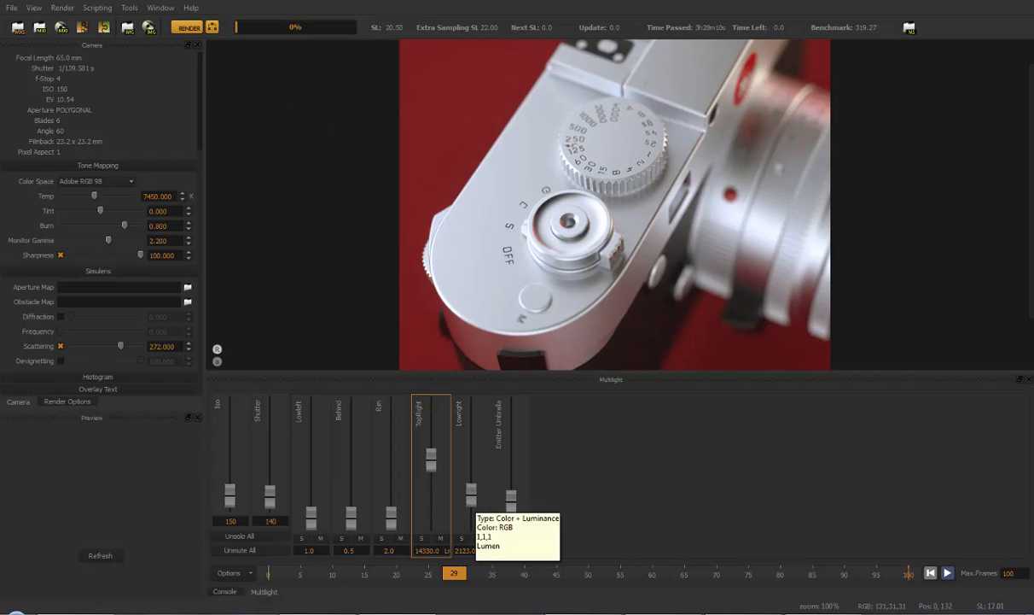
Disable Automatic Update After Editing in the Maxwell Render preferences.
{"action": "left_click", "coordinate": [11, 9]}
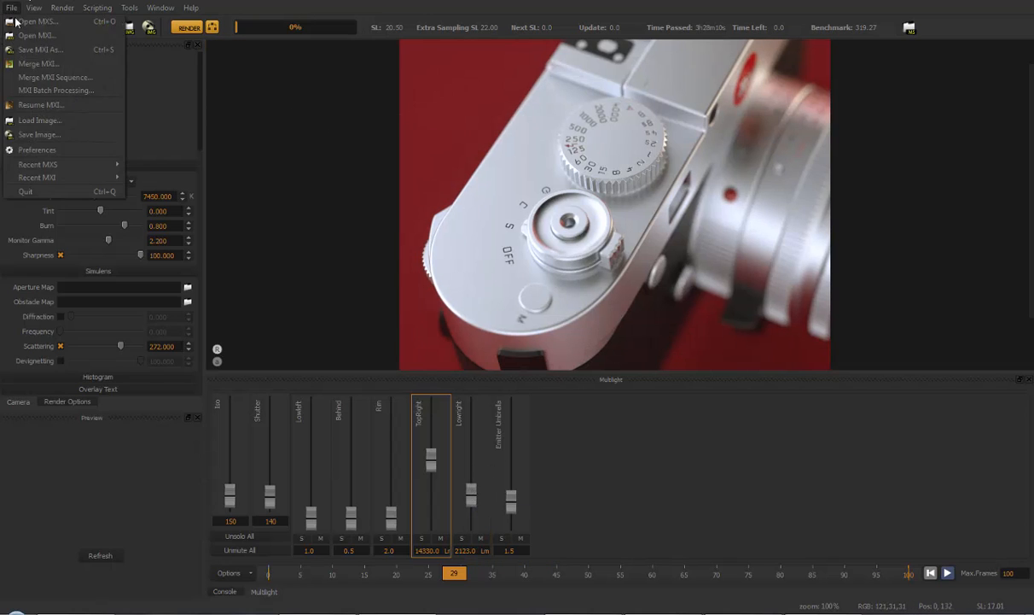
{"action": "left_click", "coordinate": [39, 150]}
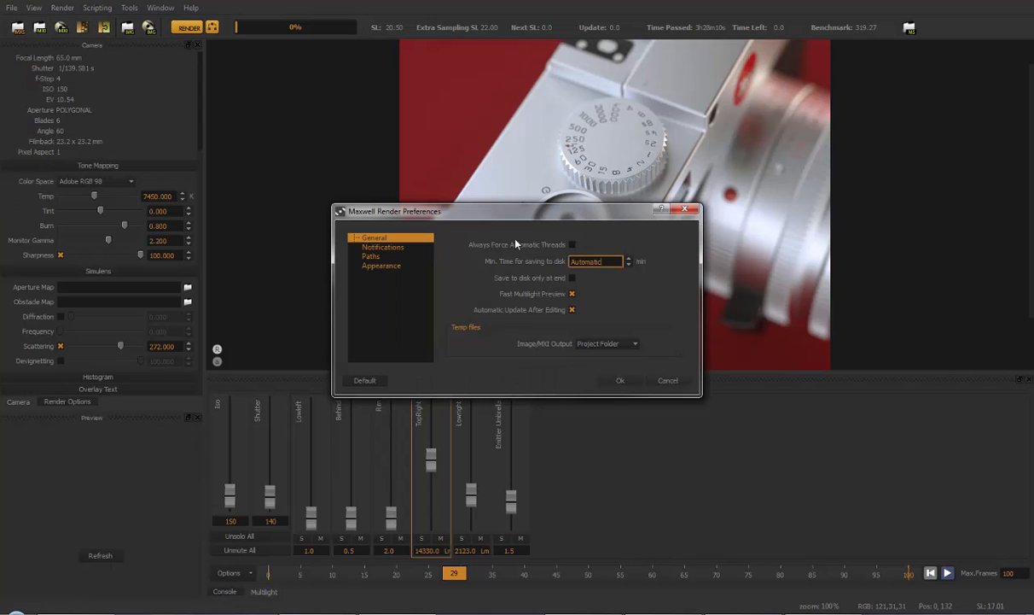
{"action": "left_click", "coordinate": [572, 310]}
{"action": "left_click", "coordinate": [621, 380]}
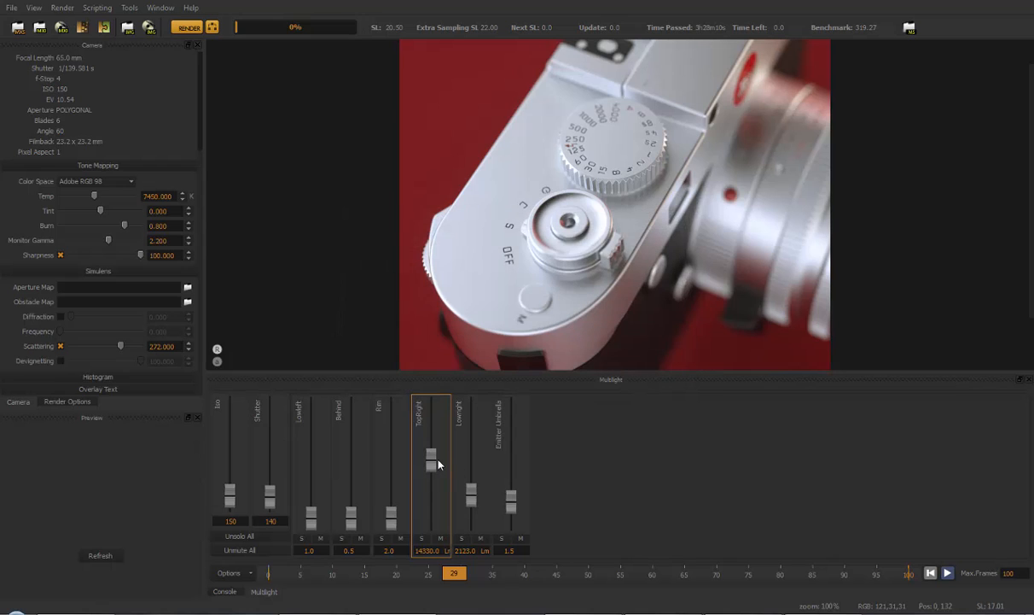
Rebalance Multilight to TopRight about 22475 lm, Lowright 4581 lm, Rim 0.0 and Emitter Umbrella 4.9, and refresh the full render.
{"action": "left_click_drag", "start_coordinate": [431, 458], "coordinate": [432, 423]}
{"action": "left_click_drag", "start_coordinate": [471, 493], "coordinate": [469, 469]}
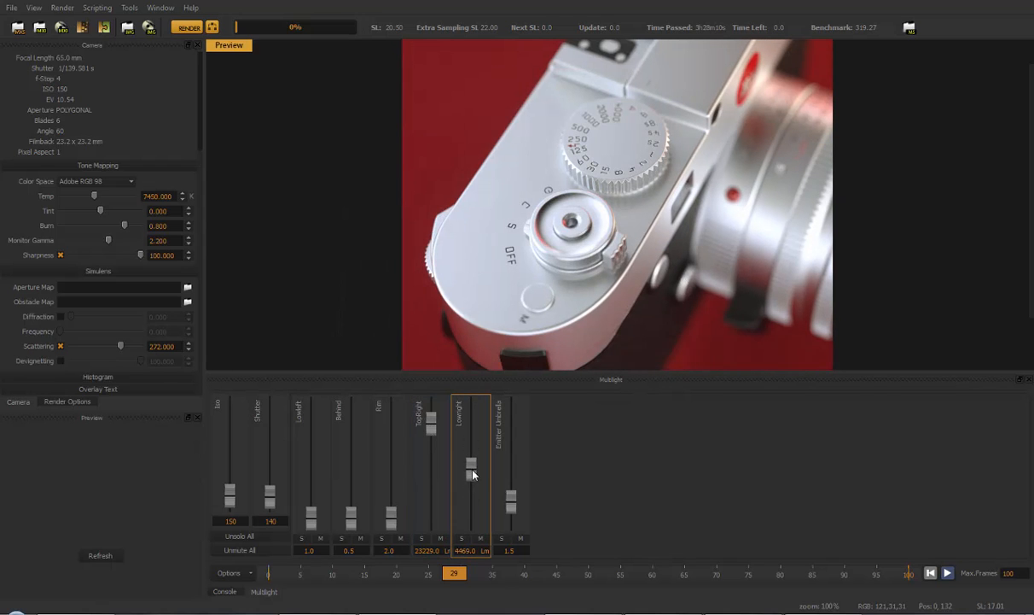
{"action": "left_click_drag", "start_coordinate": [438, 431], "coordinate": [433, 459]}
{"action": "mouse_move", "coordinate": [397, 529]}
{"action": "left_mouse_down"}
{"action": "mouse_move", "coordinate": [392, 512]}
{"action": "mouse_move", "coordinate": [392, 523]}
{"action": "left_mouse_up"}
{"action": "left_click_drag", "start_coordinate": [431, 458], "coordinate": [431, 429]}
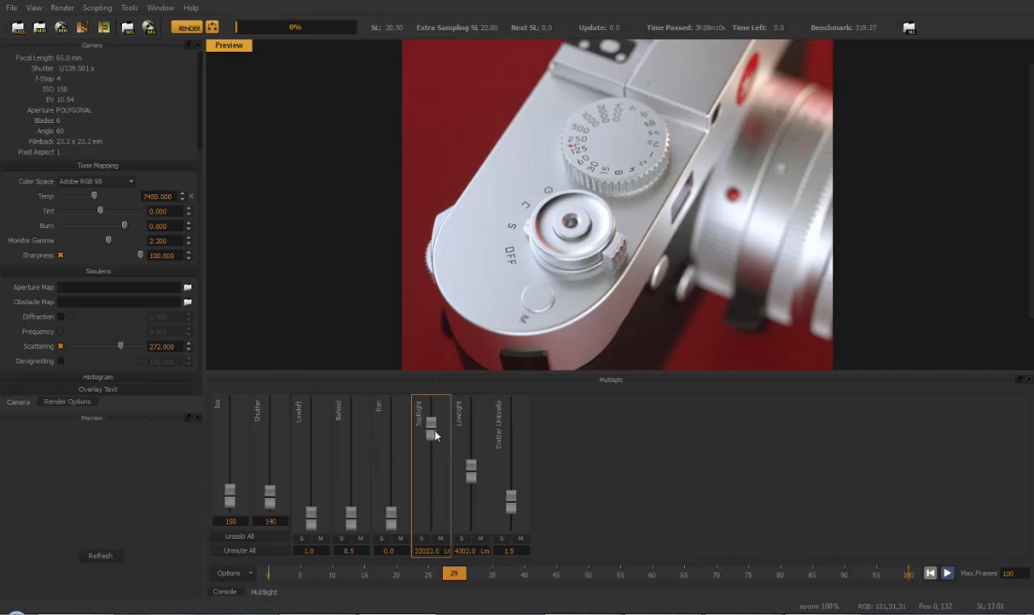
{"action": "left_click_drag", "start_coordinate": [471, 470], "coordinate": [471, 447]}
{"action": "left_click_drag", "start_coordinate": [511, 503], "coordinate": [470, 468]}
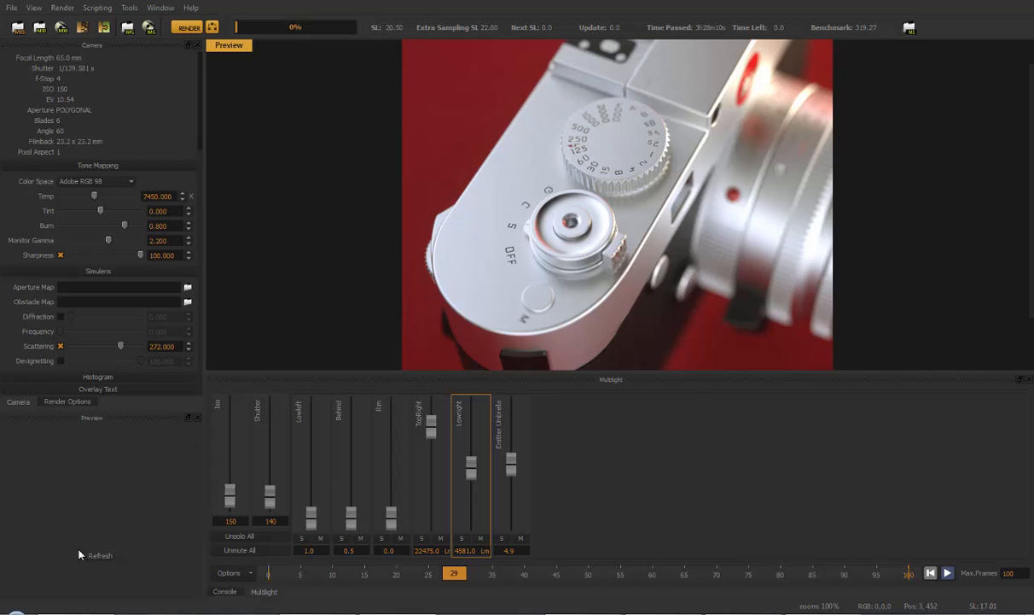
{"action": "left_click", "coordinate": [100, 556]}
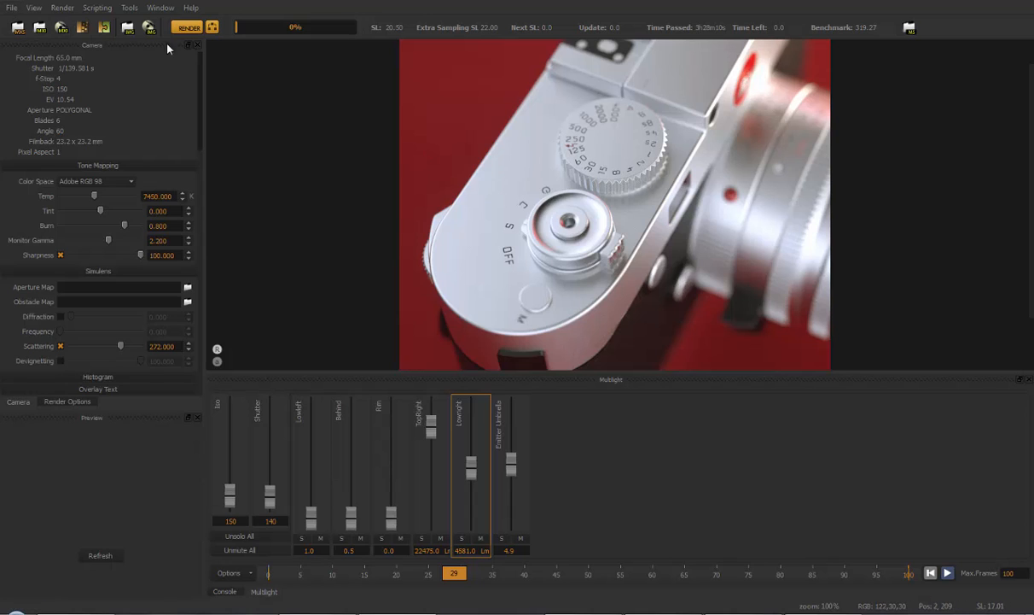
Review the Automatic Update After Editing option in the preferences and leave the dialog without saving changes.
{"action": "left_click", "coordinate": [12, 9]}
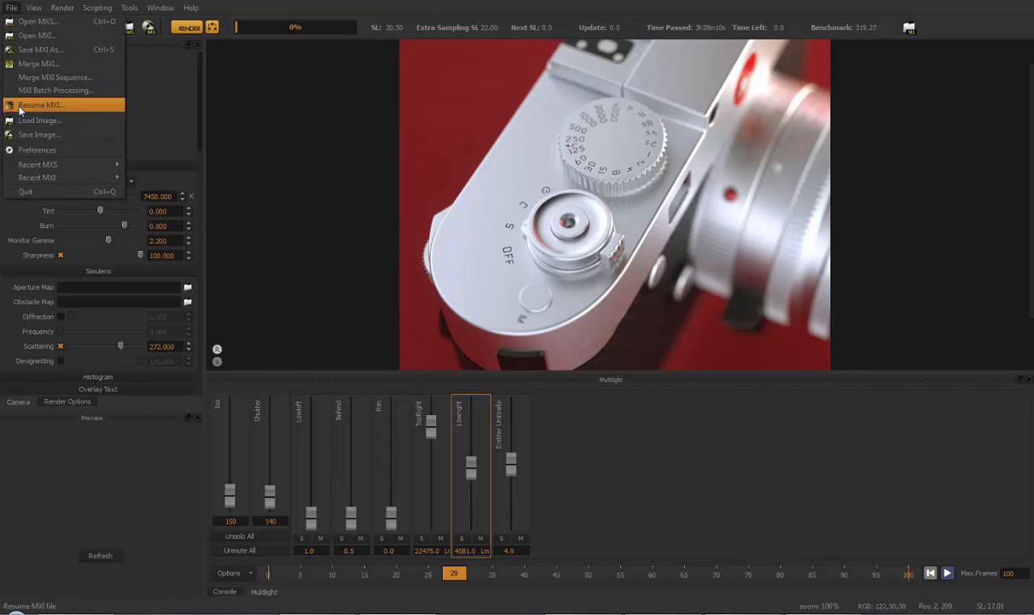
{"action": "left_click", "coordinate": [36, 149]}
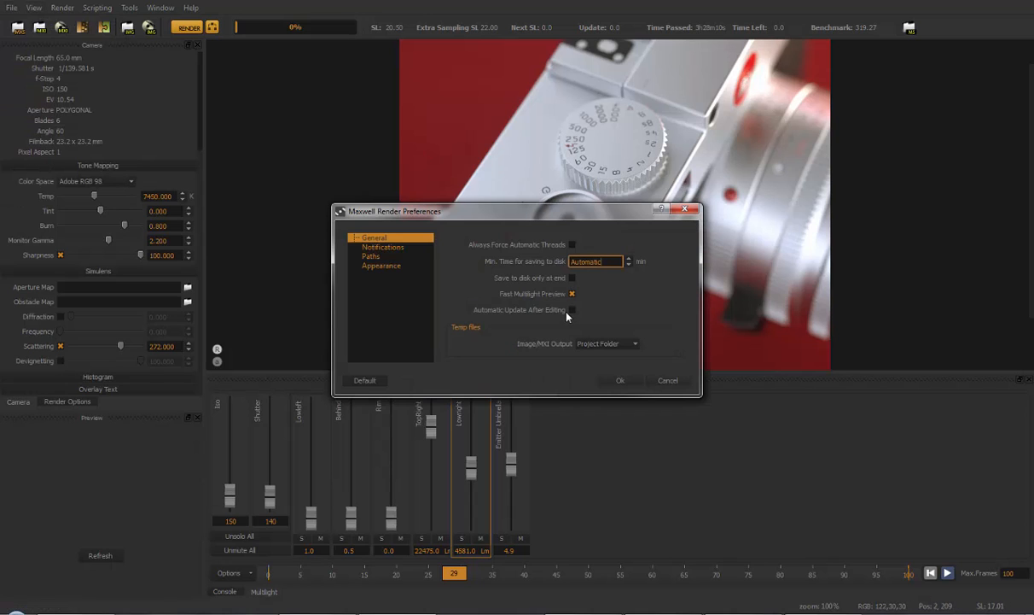
{"action": "left_click_drag", "start_coordinate": [517, 213], "coordinate": [431, 145]}
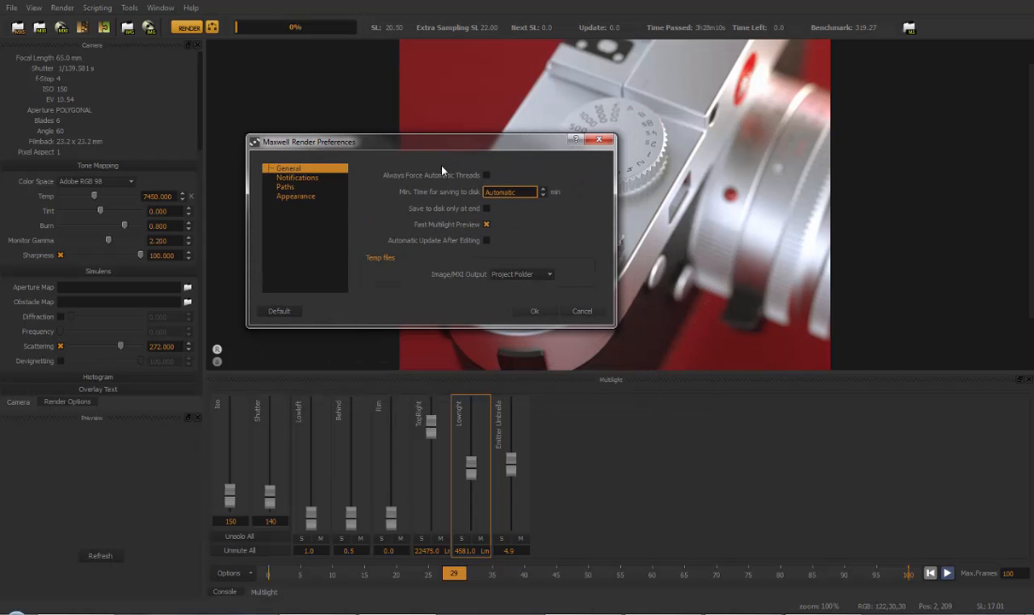
{"action": "left_click", "coordinate": [487, 243]}
{"action": "left_click", "coordinate": [584, 311]}
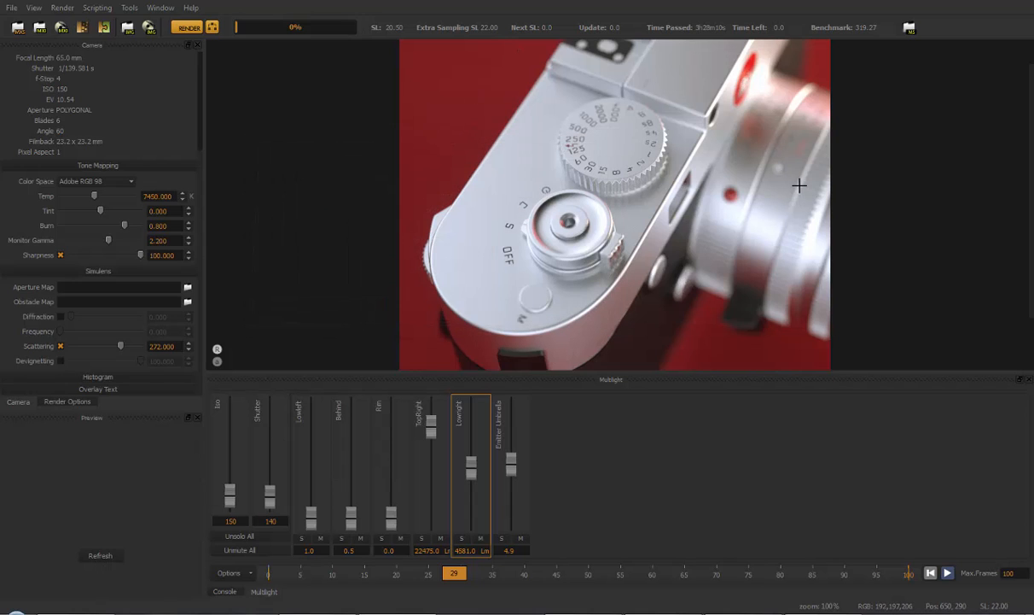
Adjust Multilight to TopRight about 19609 lm, Lowright 7542 lm and Emitter Umbrella 8.0, and refresh the full render.
{"action": "left_click_drag", "start_coordinate": [431, 426], "coordinate": [431, 469]}
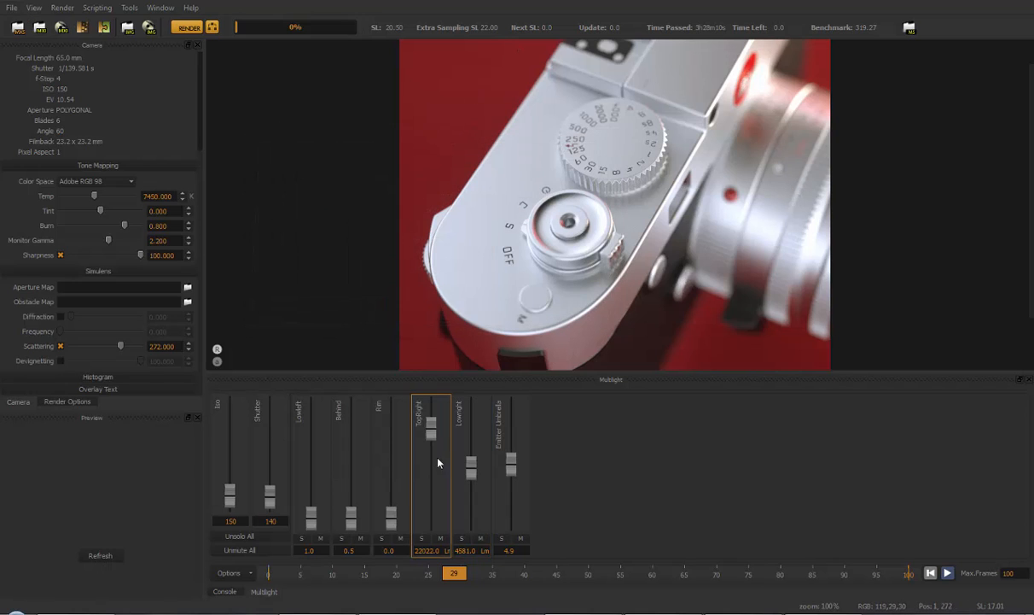
{"action": "left_click", "coordinate": [512, 466]}
{"action": "left_click_drag", "start_coordinate": [511, 465], "coordinate": [511, 434]}
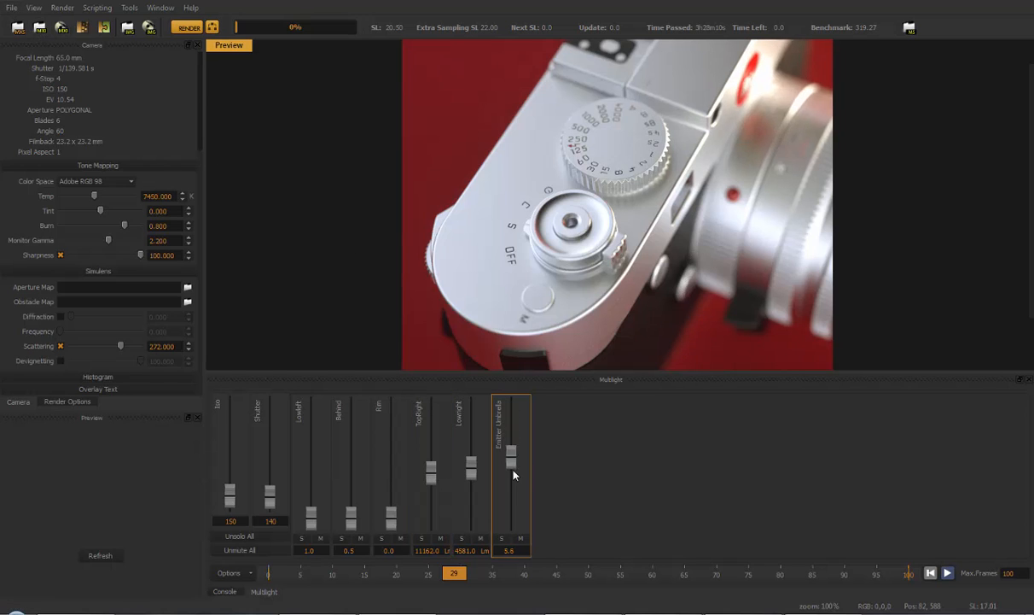
{"action": "left_click_drag", "start_coordinate": [472, 469], "coordinate": [431, 435]}
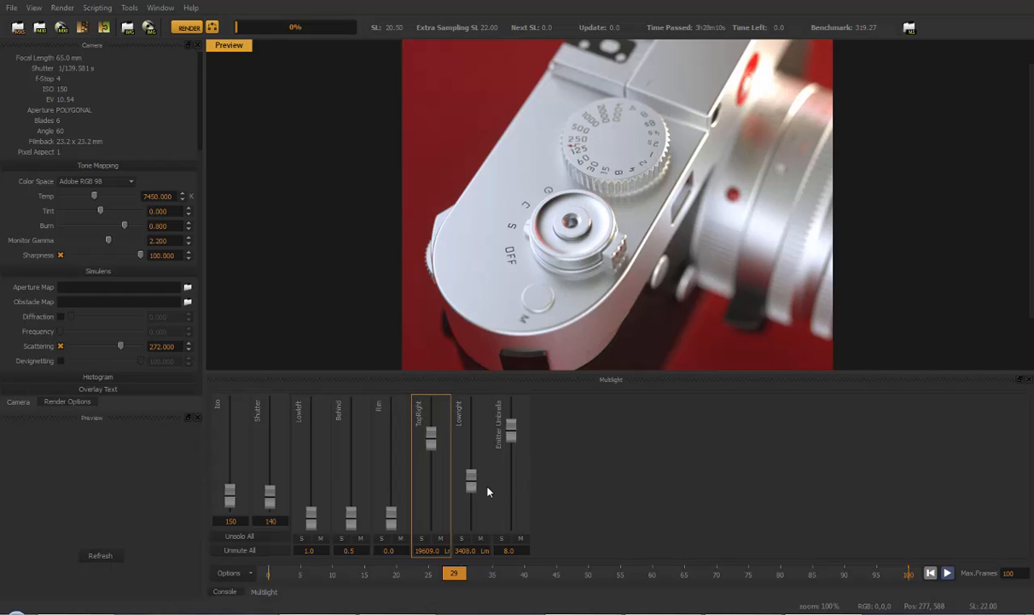
{"action": "left_click_drag", "start_coordinate": [471, 481], "coordinate": [471, 435]}
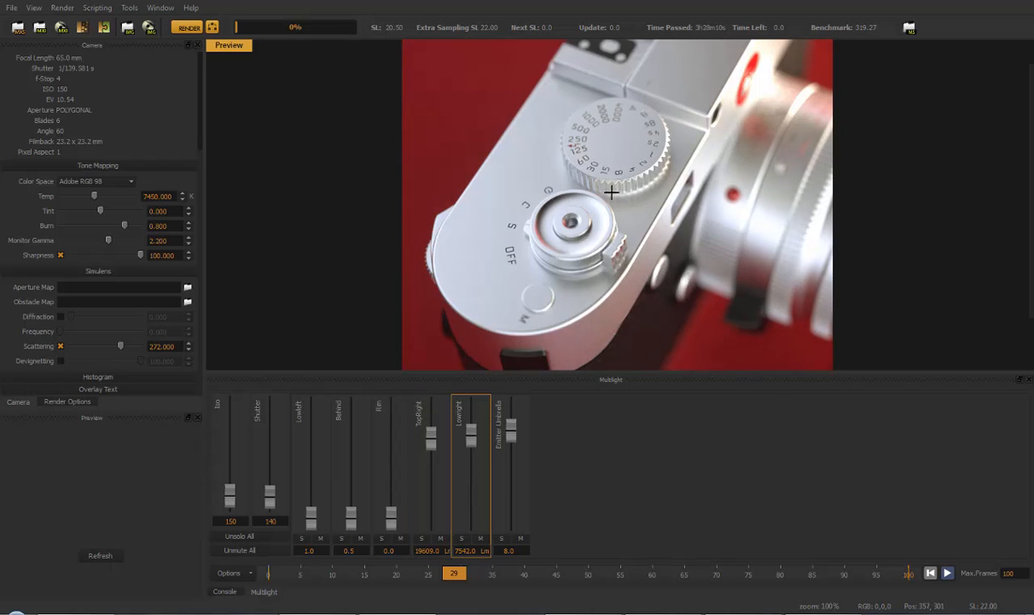
{"action": "left_click", "coordinate": [103, 558]}
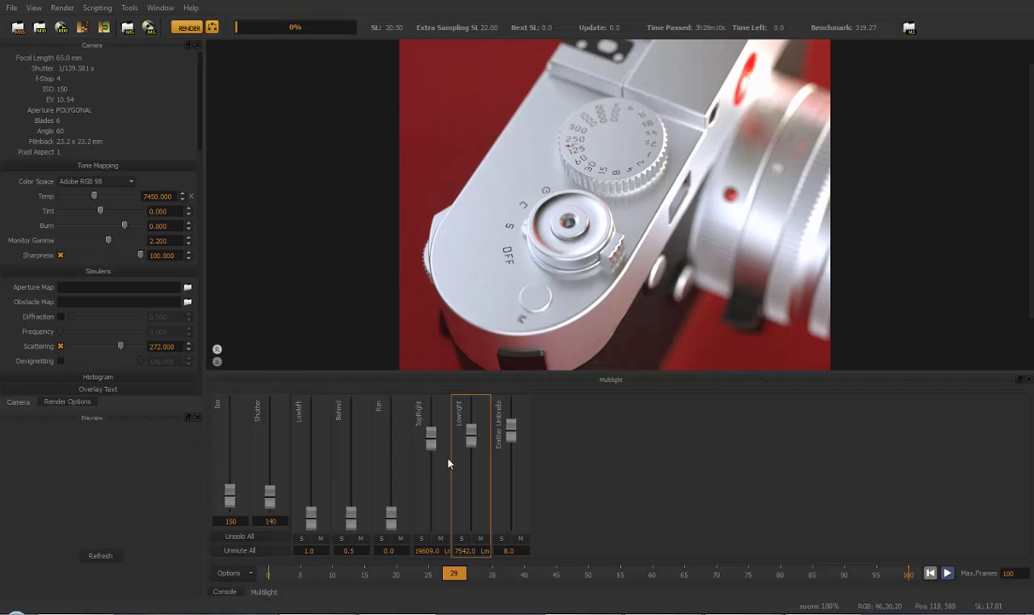
Raise the Behind emitter's intensity to 25.0 and refresh the full render.
{"action": "left_click_drag", "start_coordinate": [353, 526], "coordinate": [347, 523]}
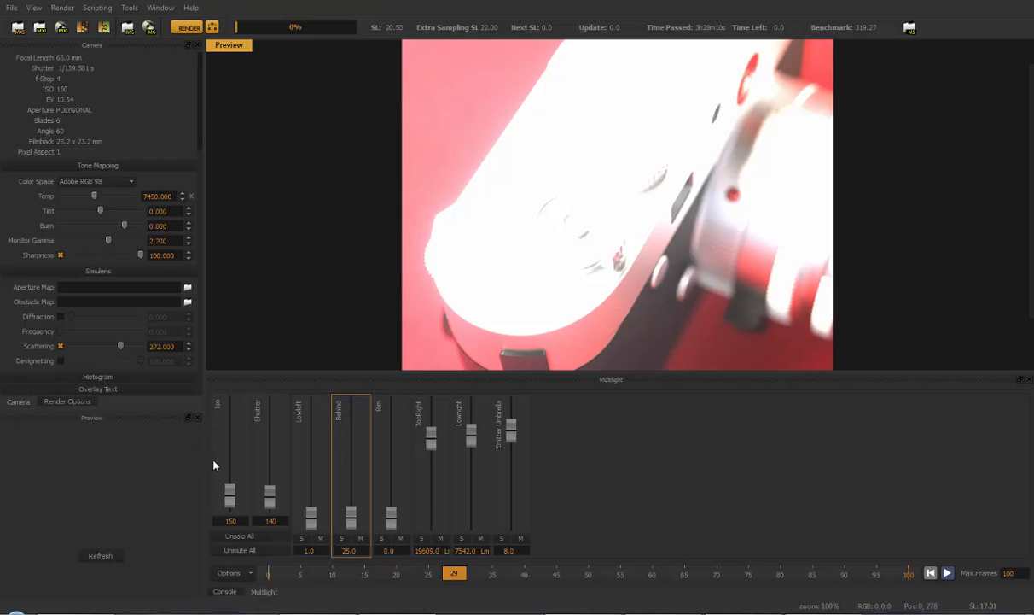
{"action": "left_click", "coordinate": [97, 557]}
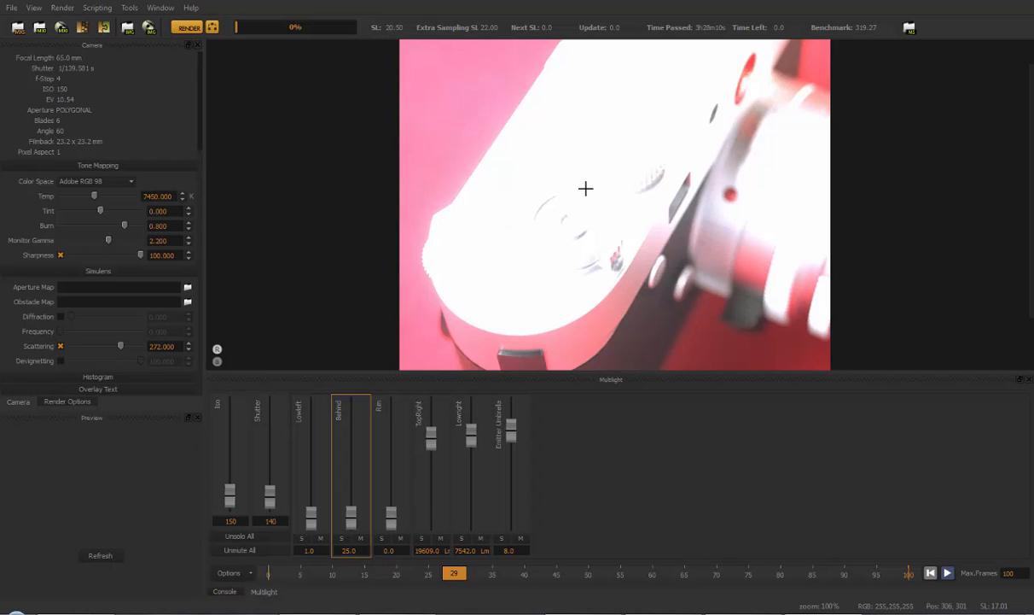
Review the Fast Multilight Preview and Automatic Update After Editing options in the preferences and leave without saving changes.
{"action": "left_click", "coordinate": [11, 9]}
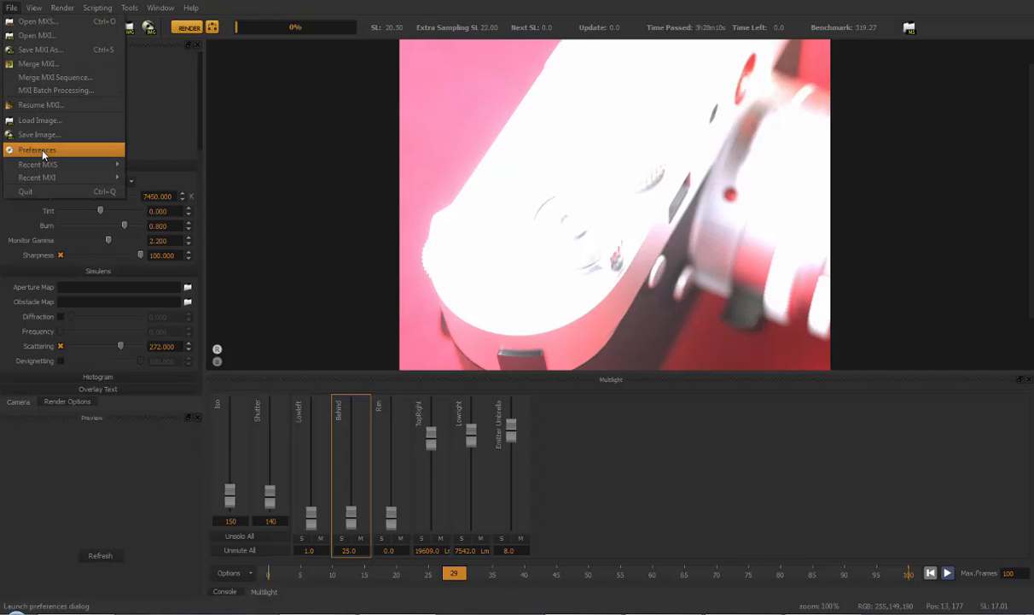
{"action": "left_click", "coordinate": [39, 142]}
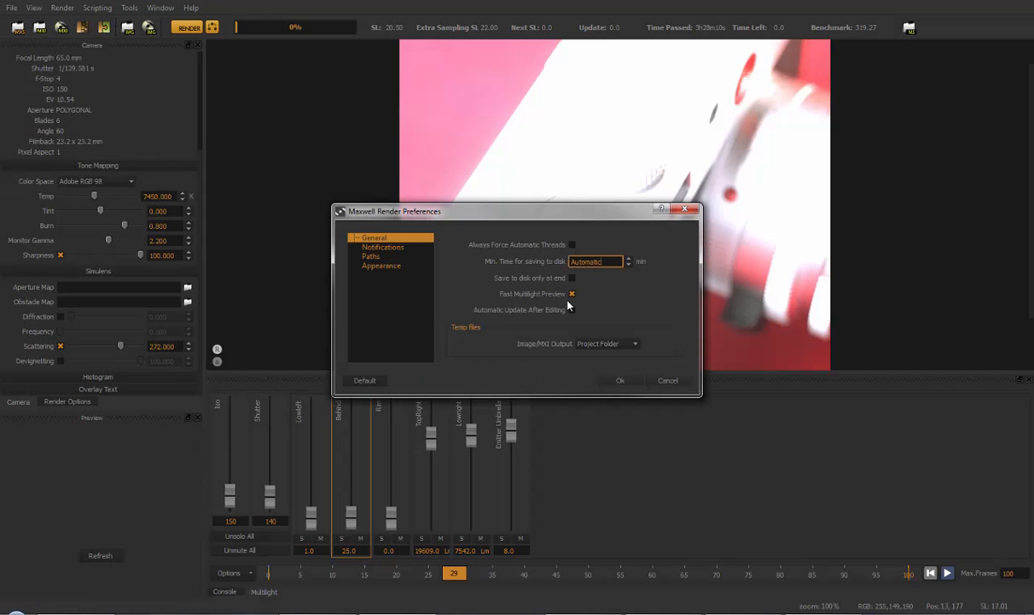
{"action": "left_click", "coordinate": [667, 380]}
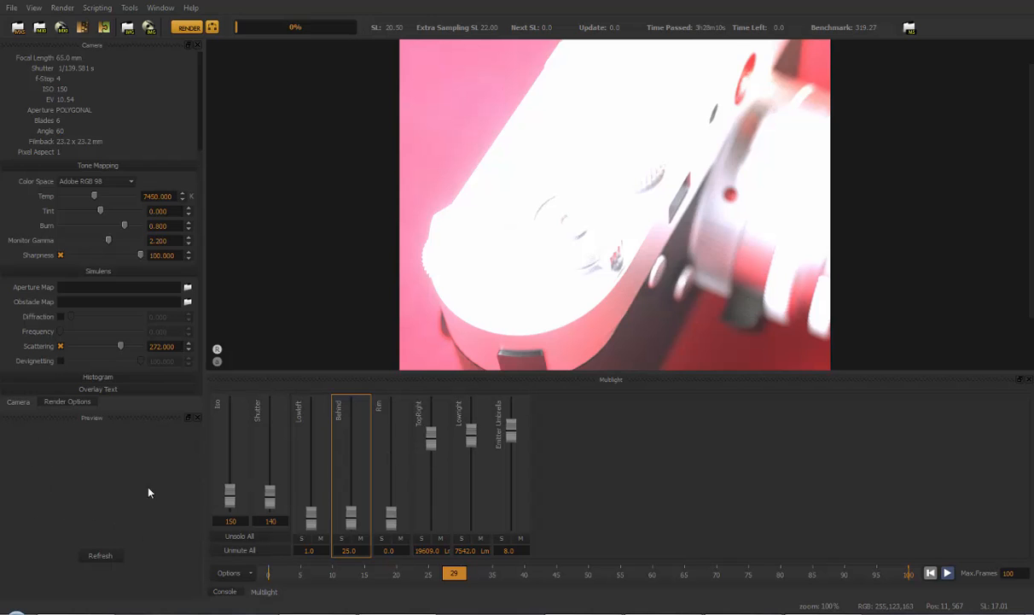
Check the Console log, return to the Multilight sliders, and look over the list of available interface panels.
{"action": "left_click", "coordinate": [224, 590]}
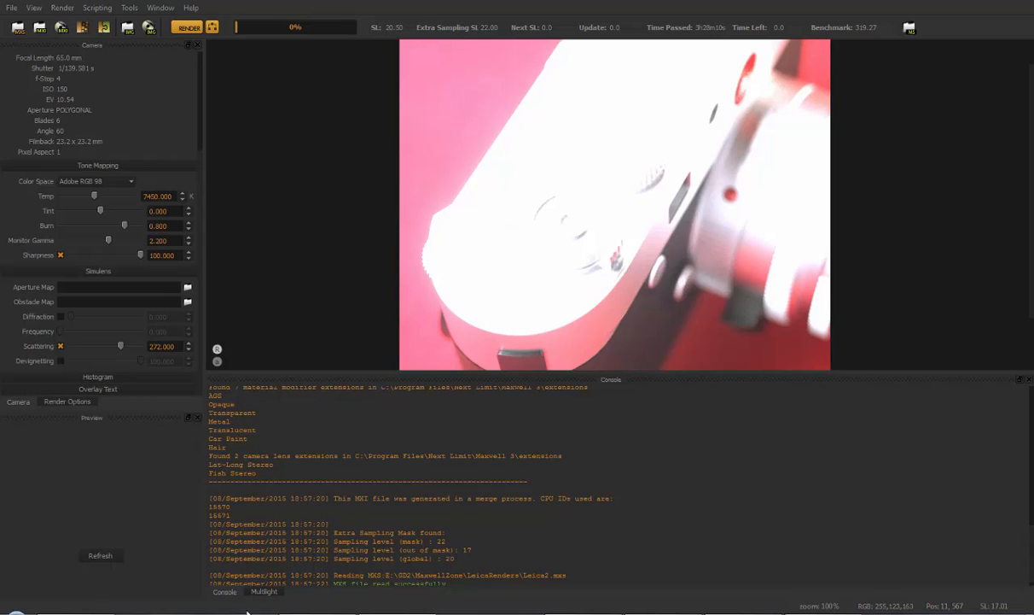
{"action": "left_click", "coordinate": [264, 591]}
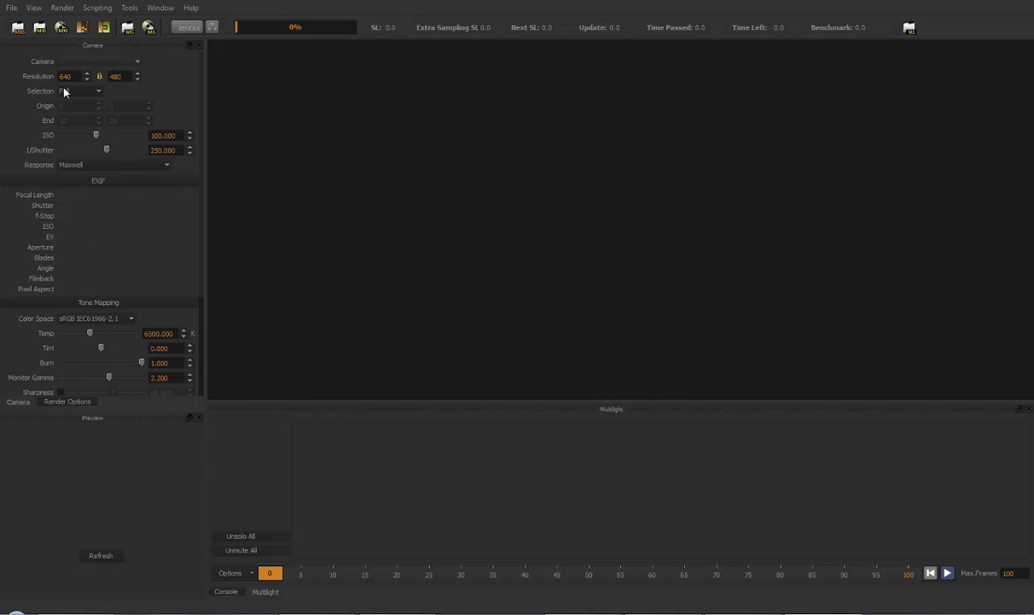
{"action": "left_click", "coordinate": [162, 10]}
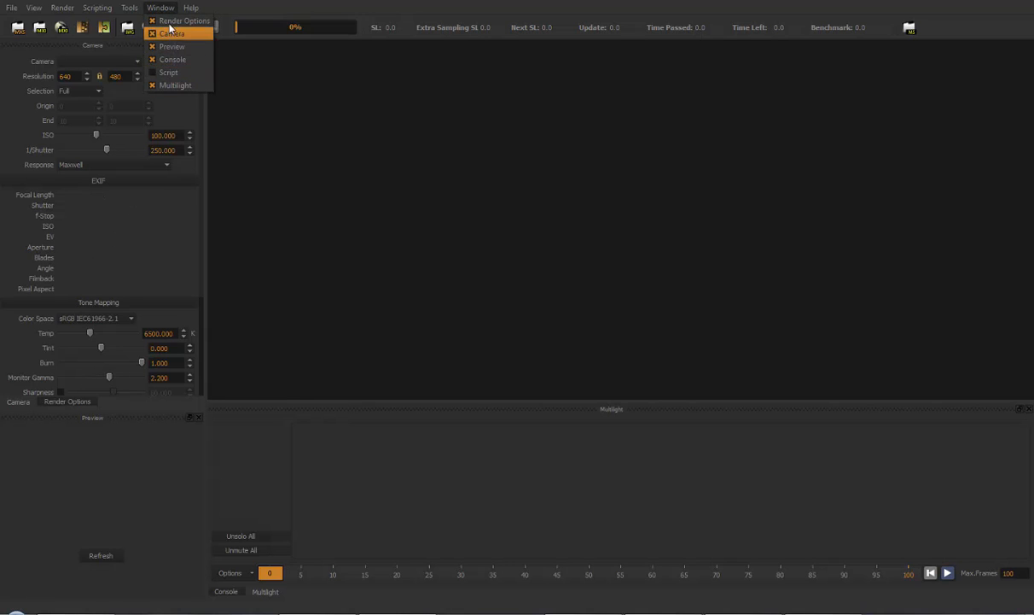
{"action": "left_click", "coordinate": [176, 220]}
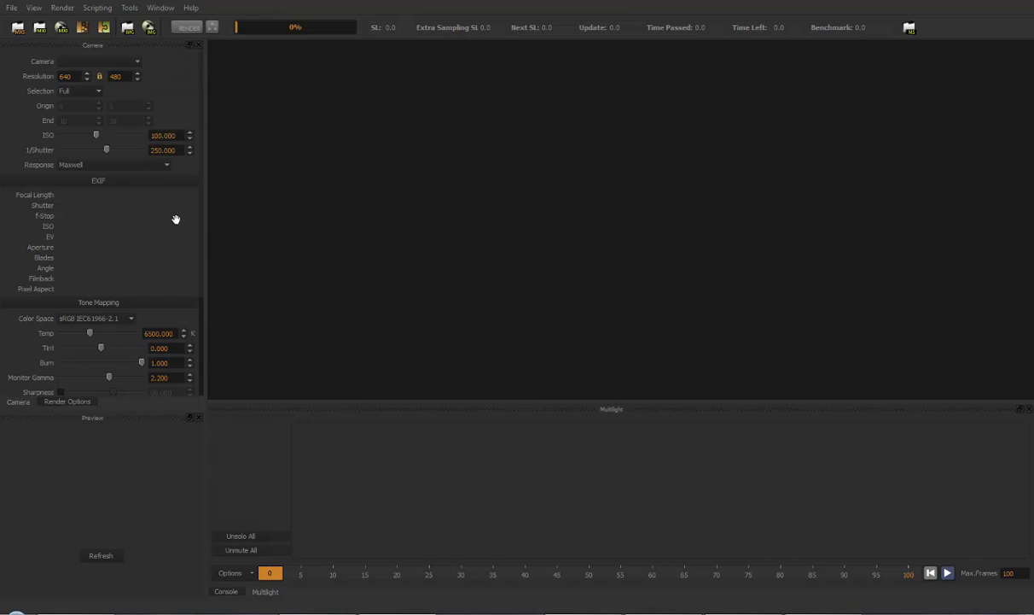
Adjust the boundaries of the docked Camera and Multilight panels and try relocating the Camera panel.
{"action": "left_click_drag", "start_coordinate": [203, 228], "coordinate": [205, 266]}
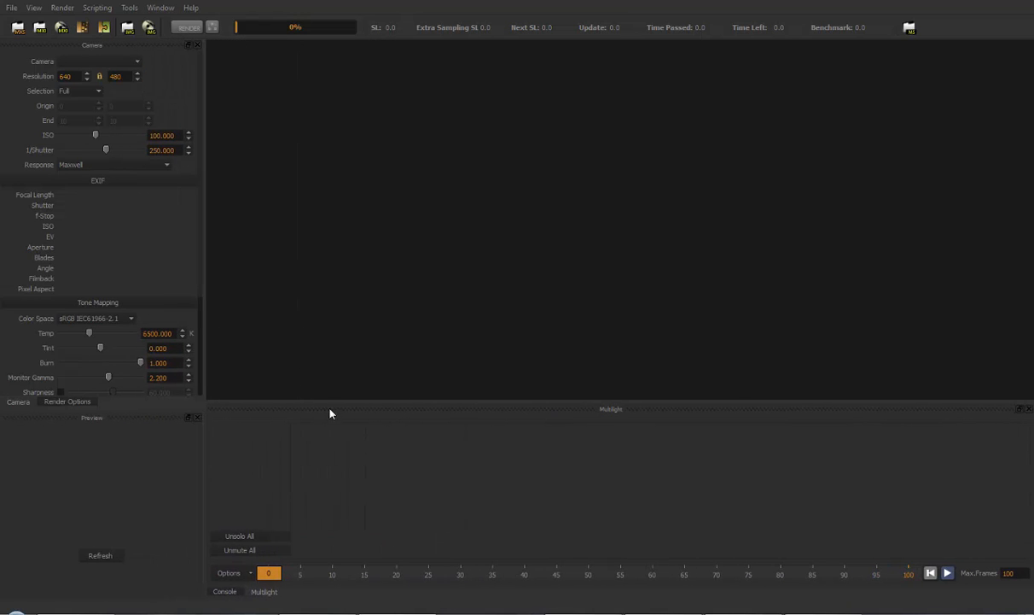
{"action": "left_click_drag", "start_coordinate": [329, 399], "coordinate": [323, 394]}
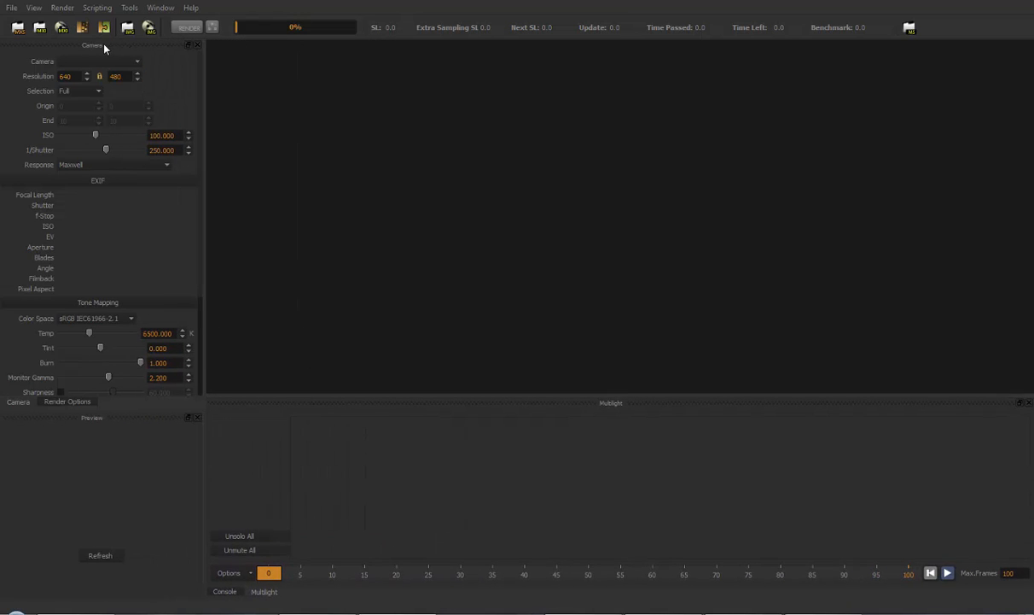
{"action": "left_click_drag", "start_coordinate": [104, 49], "coordinate": [56, 185]}
Collapse and re-expand the EXIF and Tone Mapping sections of the Camera settings.
{"action": "left_click", "coordinate": [108, 180]}
{"action": "left_click", "coordinate": [95, 194]}
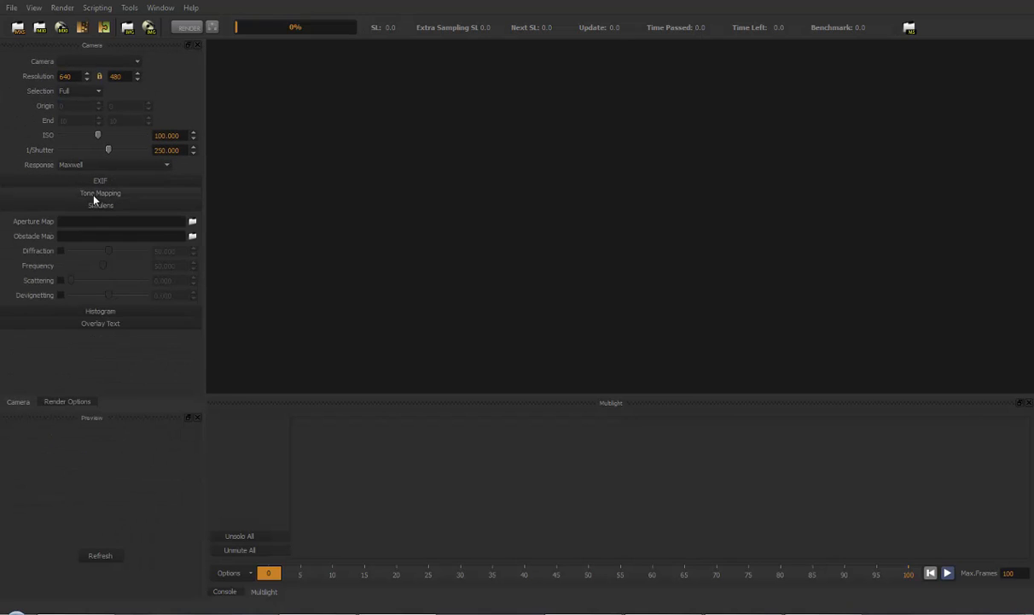
{"action": "left_click", "coordinate": [97, 193]}
{"action": "left_click", "coordinate": [107, 181]}
Load the Leica2 MXI render from the recently used files.
{"action": "left_click", "coordinate": [12, 9]}
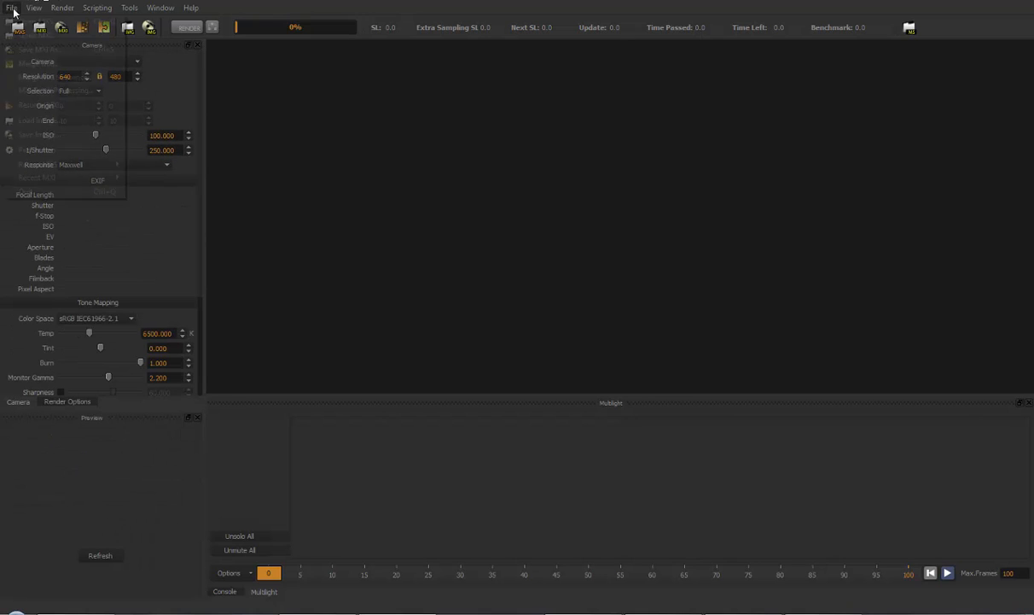
{"action": "left_click", "coordinate": [176, 185]}
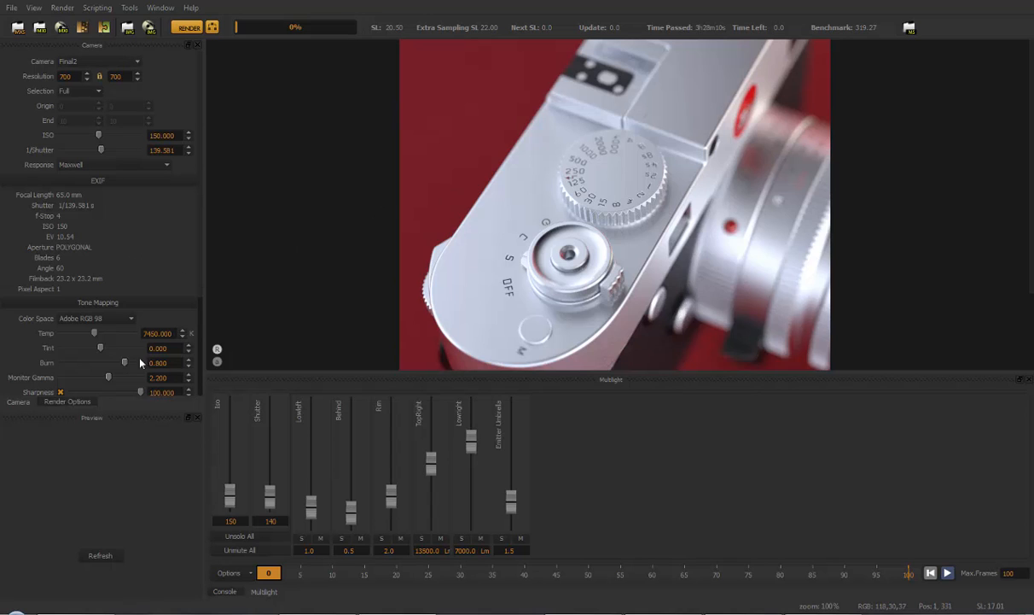
Examine the loaded render's Camera settings, including resolution, EXIF, Tone Mapping and Simulens.
{"action": "scroll", "coordinate": [146, 176], "scroll_direction": "down", "scroll_amount": 3}
{"action": "scroll", "coordinate": [147, 176], "scroll_direction": "up", "scroll_amount": 3}
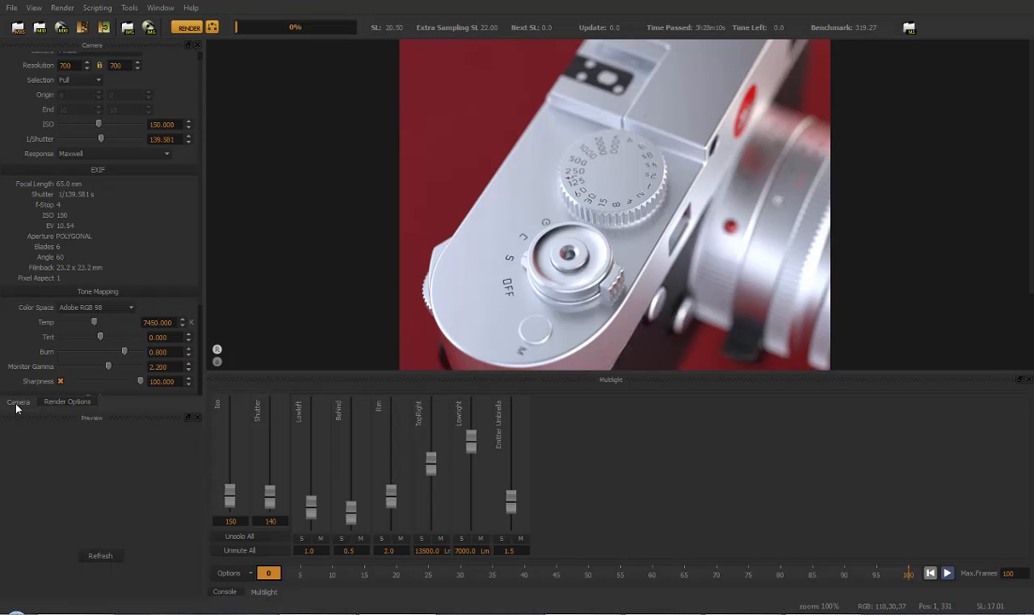
{"action": "scroll", "coordinate": [118, 243], "scroll_direction": "down", "scroll_amount": 4}
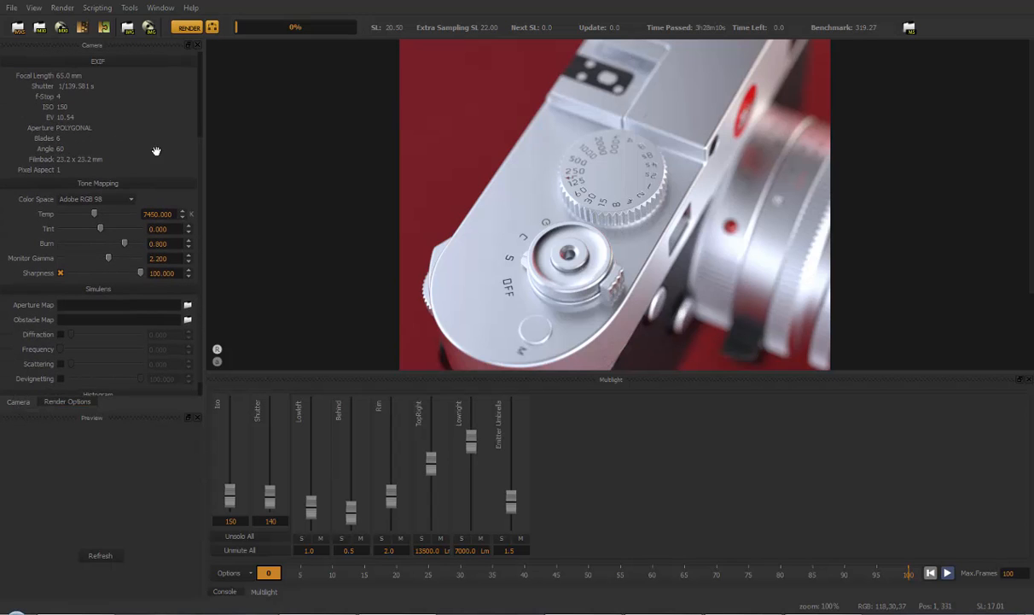
{"action": "middle_click_drag", "start_coordinate": [573, 251], "coordinate": [596, 243]}
{"action": "scroll", "coordinate": [128, 256], "scroll_direction": "up", "scroll_amount": 4}
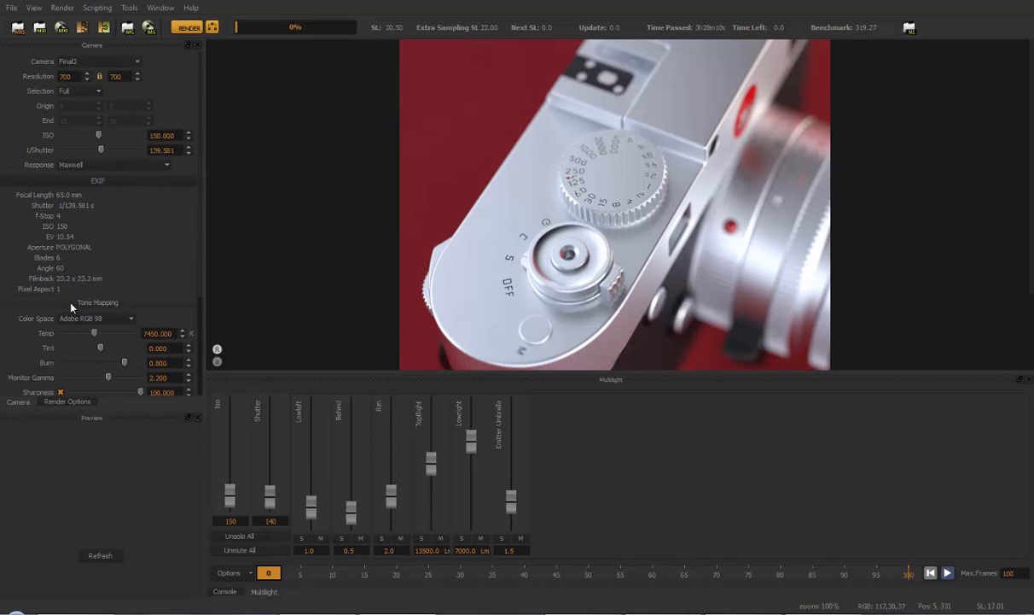
{"action": "scroll", "coordinate": [77, 222], "scroll_direction": "down", "scroll_amount": 5}
{"action": "scroll", "coordinate": [61, 121], "scroll_direction": "up", "scroll_amount": 2}
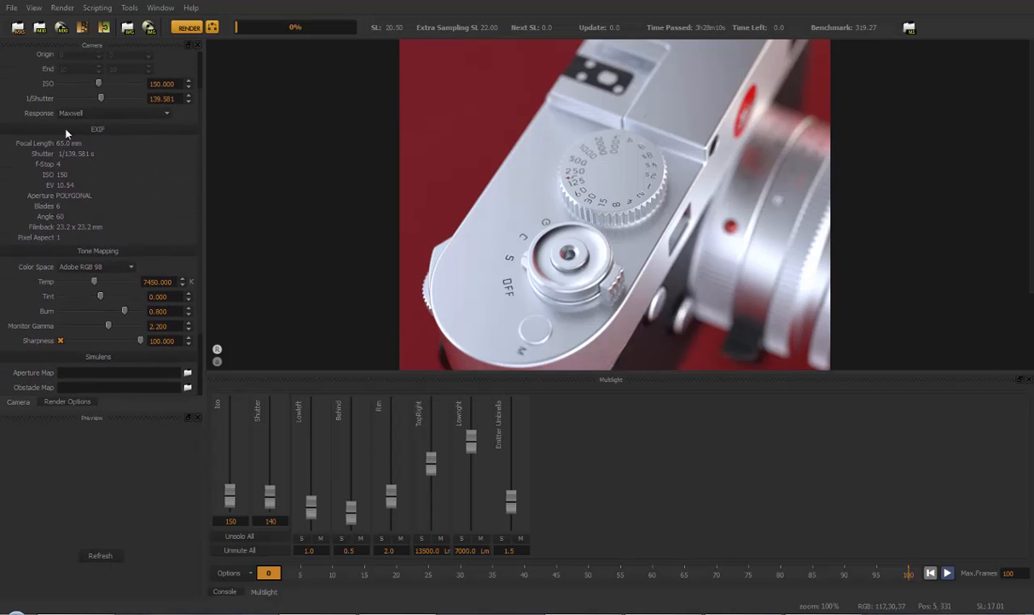
{"action": "scroll", "coordinate": [50, 121], "scroll_direction": "up", "scroll_amount": 2}
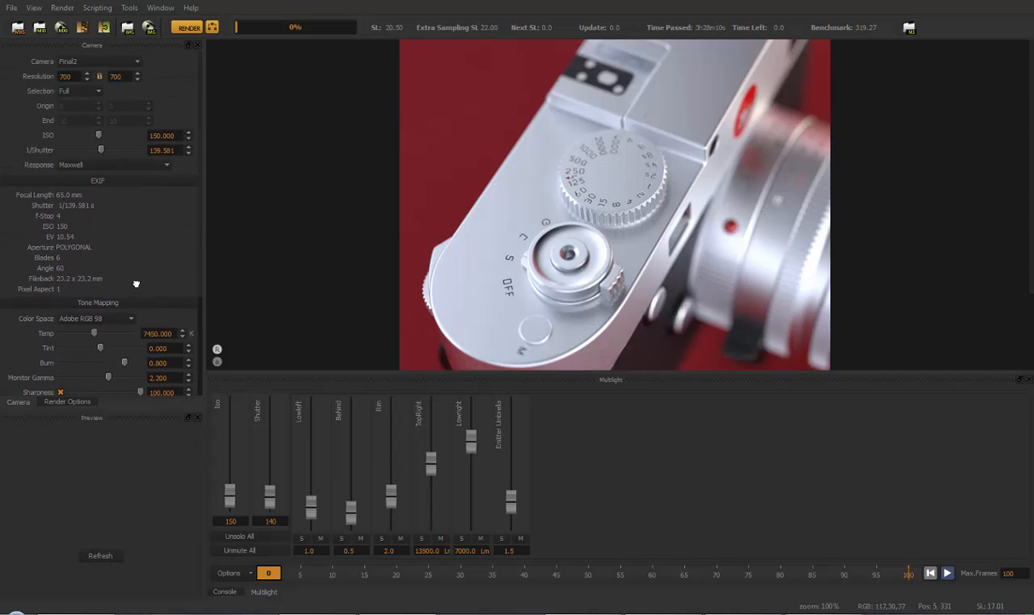
Try the Advantix 100 and Kodak Portra 160VC camera responses on the render.
{"action": "left_click", "coordinate": [138, 167]}
{"action": "left_click", "coordinate": [78, 171]}
{"action": "left_click", "coordinate": [120, 165]}
{"action": "scroll", "coordinate": [158, 218], "scroll_direction": "down", "scroll_amount": 5}
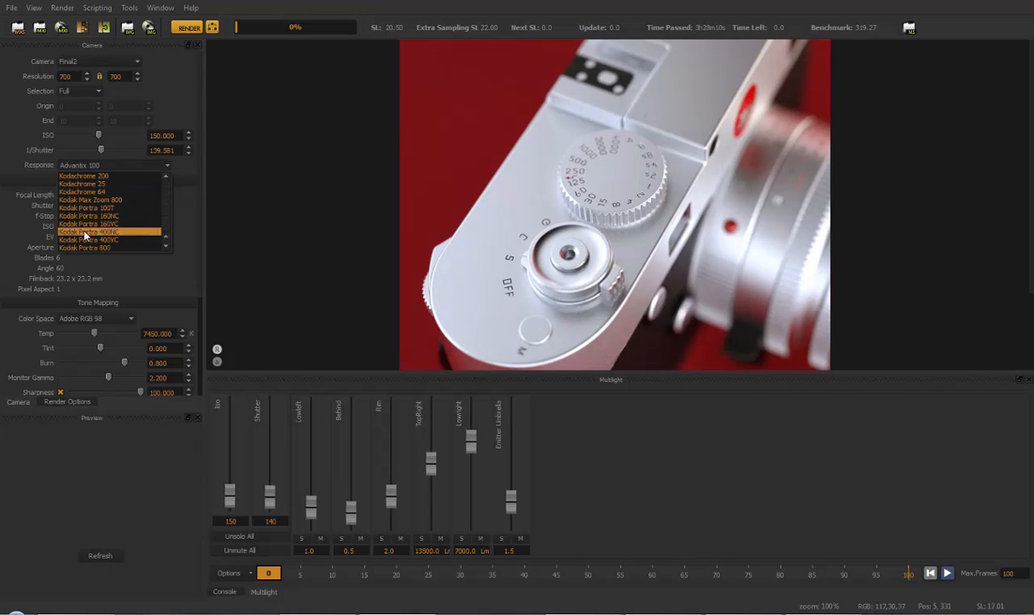
{"action": "left_click", "coordinate": [88, 223]}
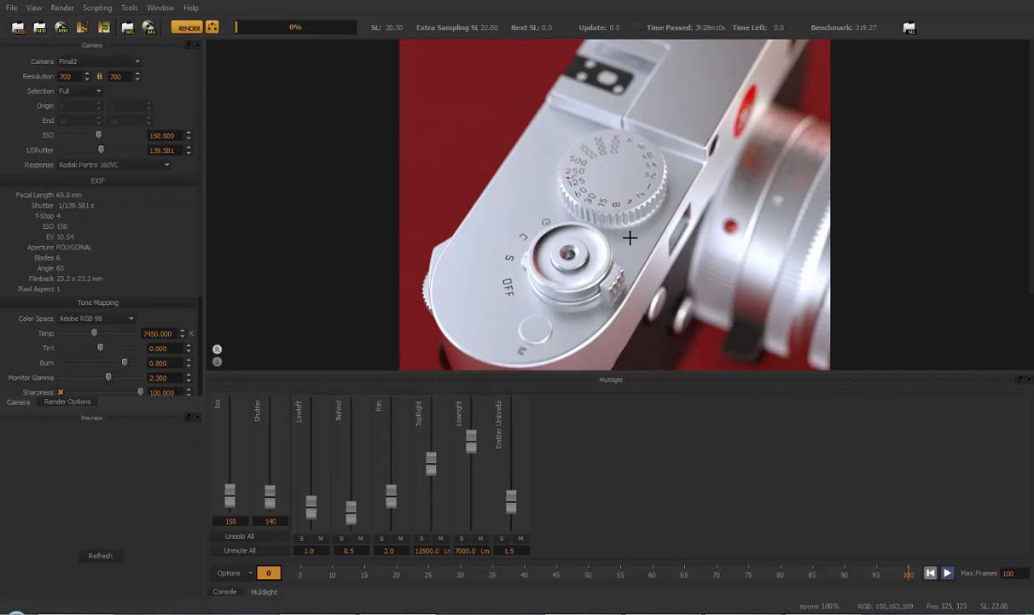
Set the camera response to Advantix 400.
{"action": "left_click", "coordinate": [122, 165]}
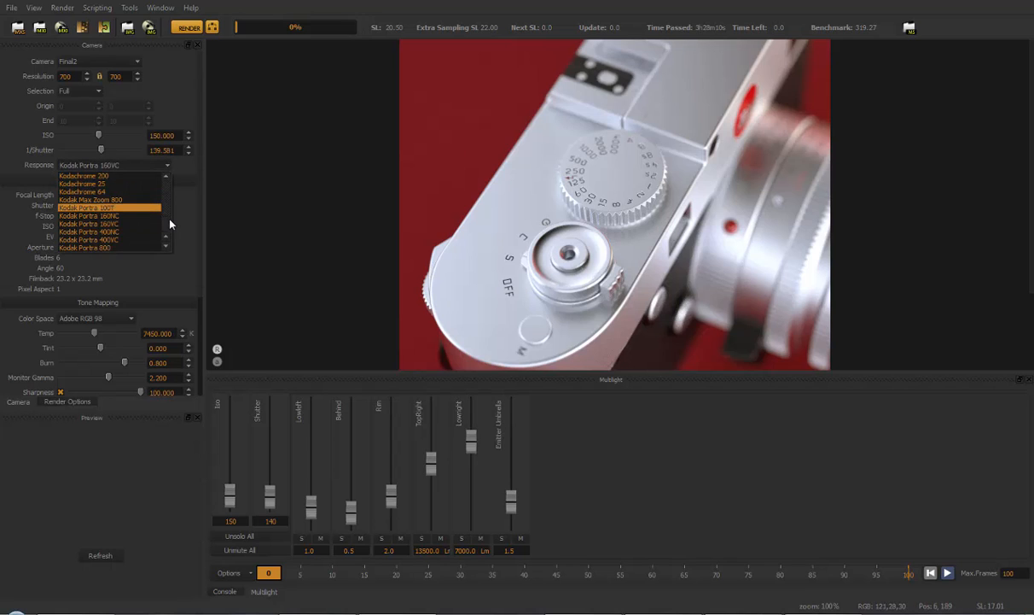
{"action": "left_click_drag", "start_coordinate": [169, 220], "coordinate": [159, 185]}
{"action": "left_click", "coordinate": [90, 203]}
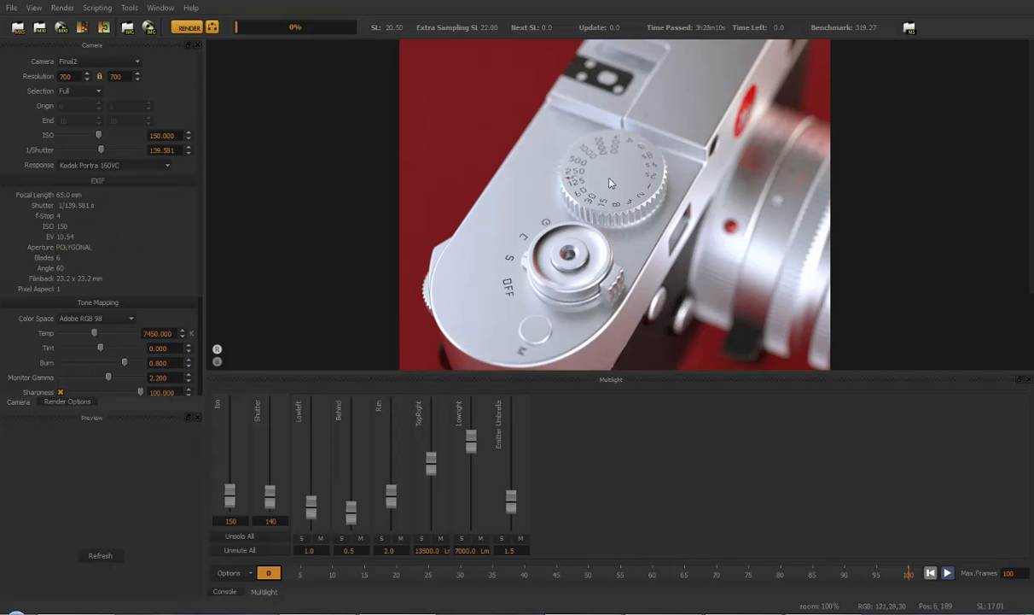
Enable Scattering in the Simulens settings and raise it to about 312.
{"action": "scroll", "coordinate": [79, 163], "scroll_direction": "up", "scroll_amount": 5}
{"action": "scroll", "coordinate": [480, 186], "scroll_direction": "down", "scroll_amount": 3}
{"action": "scroll", "coordinate": [151, 177], "scroll_direction": "down", "scroll_amount": 3}
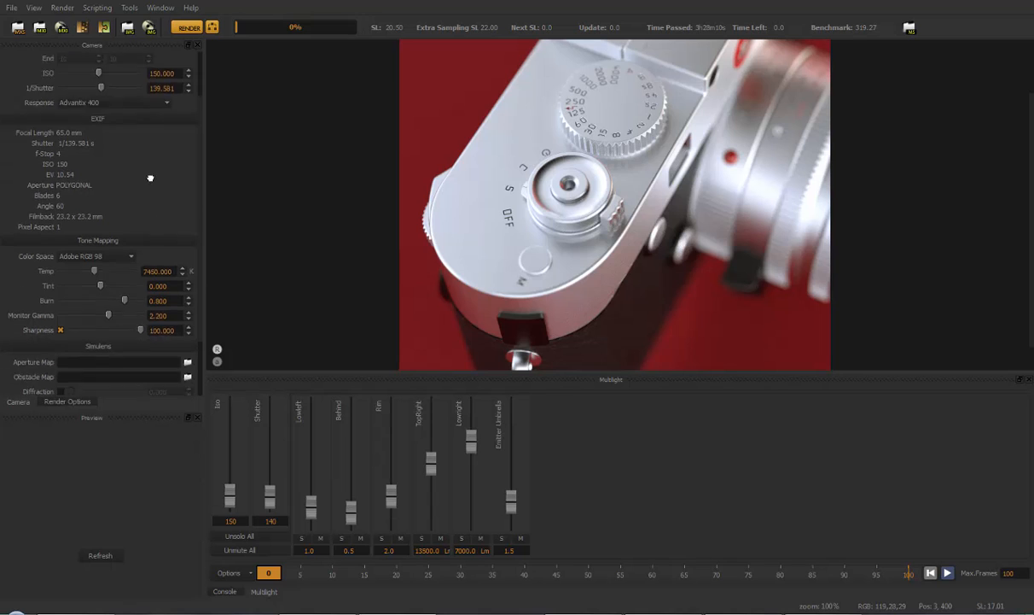
{"action": "scroll", "coordinate": [150, 177], "scroll_direction": "down", "scroll_amount": 3}
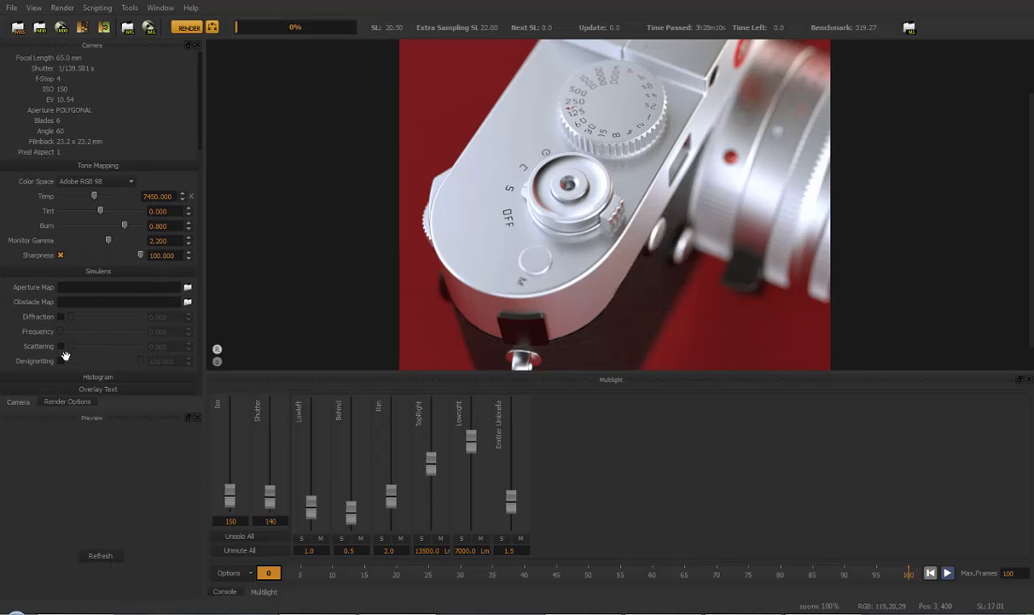
{"action": "left_click", "coordinate": [61, 347]}
{"action": "left_click", "coordinate": [104, 348]}
{"action": "left_click_drag", "start_coordinate": [154, 275], "coordinate": [146, 109]}
{"action": "left_click_drag", "start_coordinate": [92, 348], "coordinate": [121, 348]}
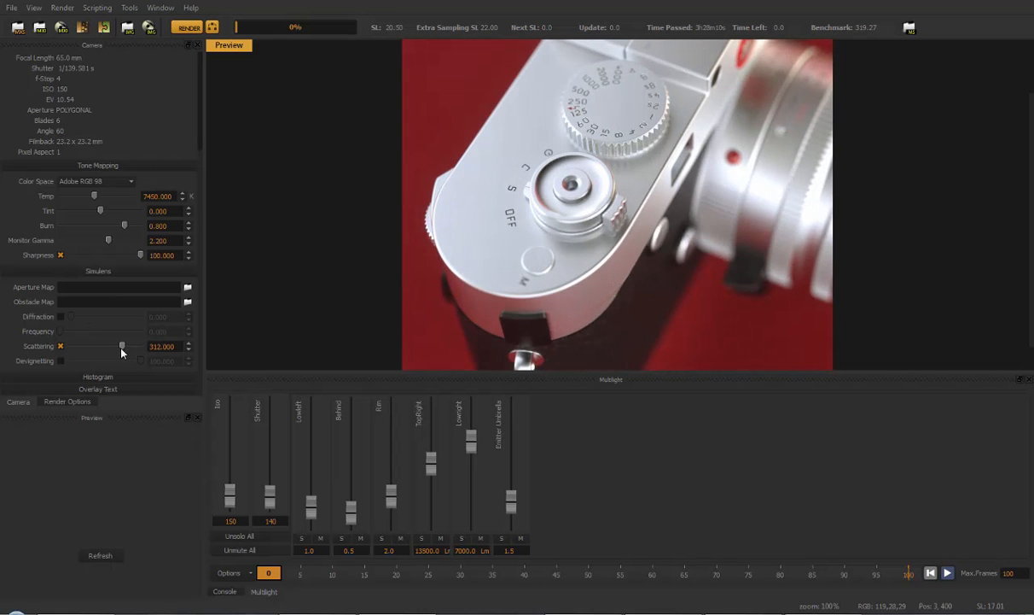
Review the scene and output settings in Render Options, and compare them with the Render Options in Maxwell Studio.
{"action": "scroll", "coordinate": [158, 123], "scroll_direction": "up", "scroll_amount": 3}
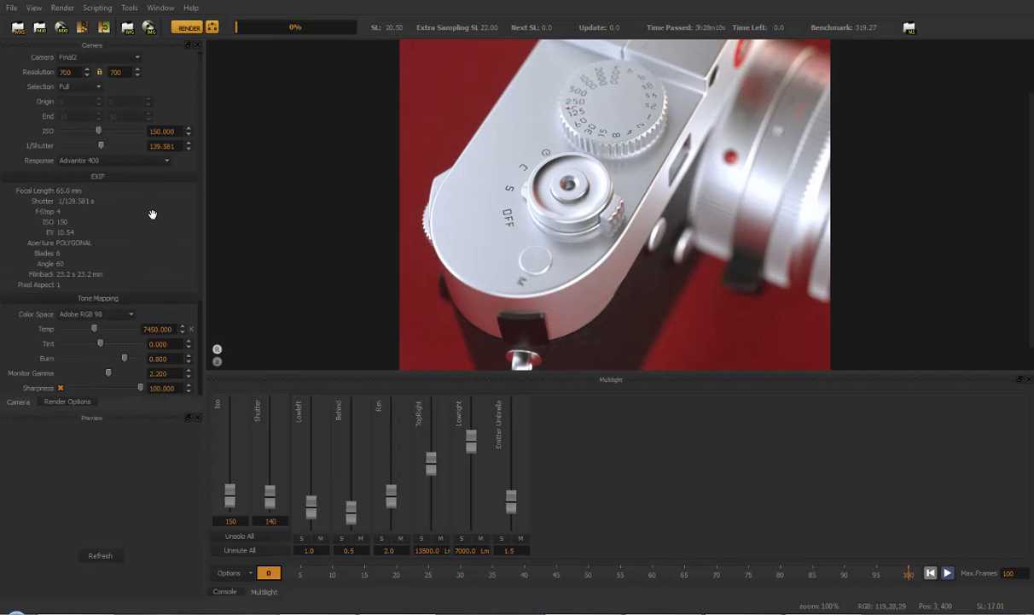
{"action": "left_click", "coordinate": [65, 402]}
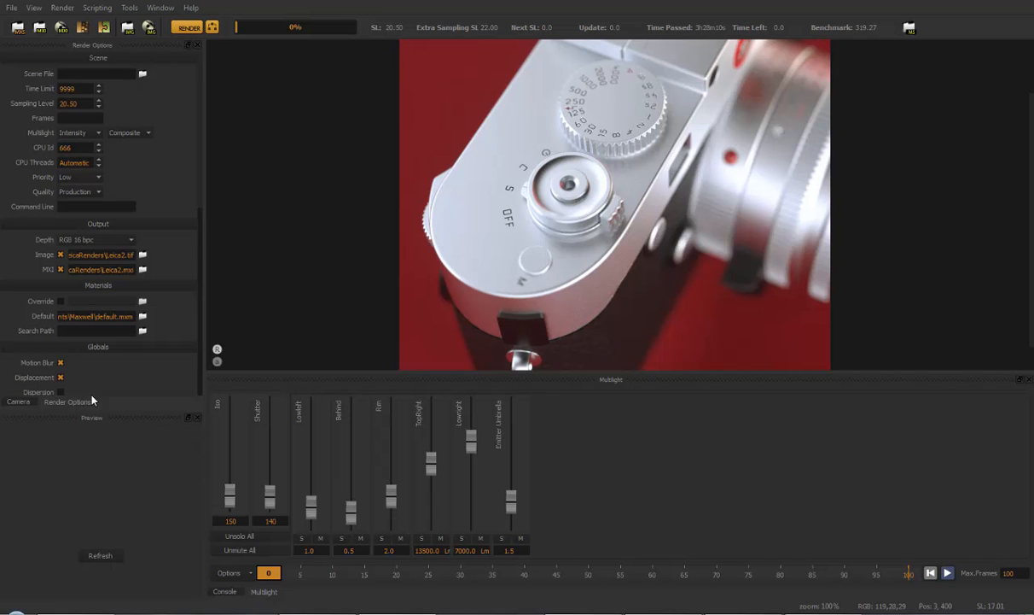
{"action": "scroll", "coordinate": [156, 333], "scroll_direction": "down", "scroll_amount": 5}
{"action": "scroll", "coordinate": [155, 334], "scroll_direction": "up", "scroll_amount": 5}
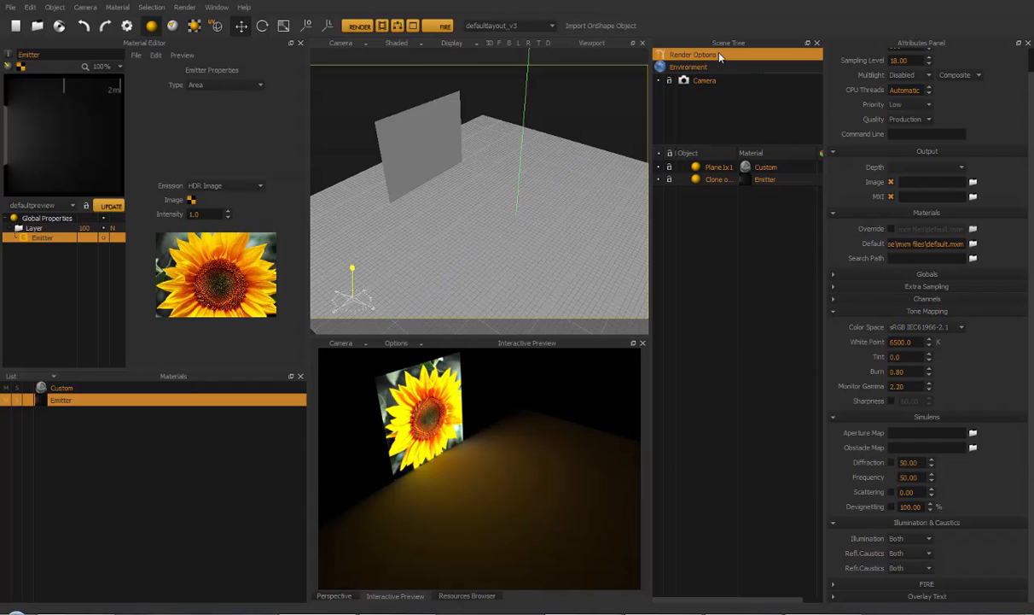
{"action": "left_click_drag", "start_coordinate": [852, 120], "coordinate": [836, 79]}
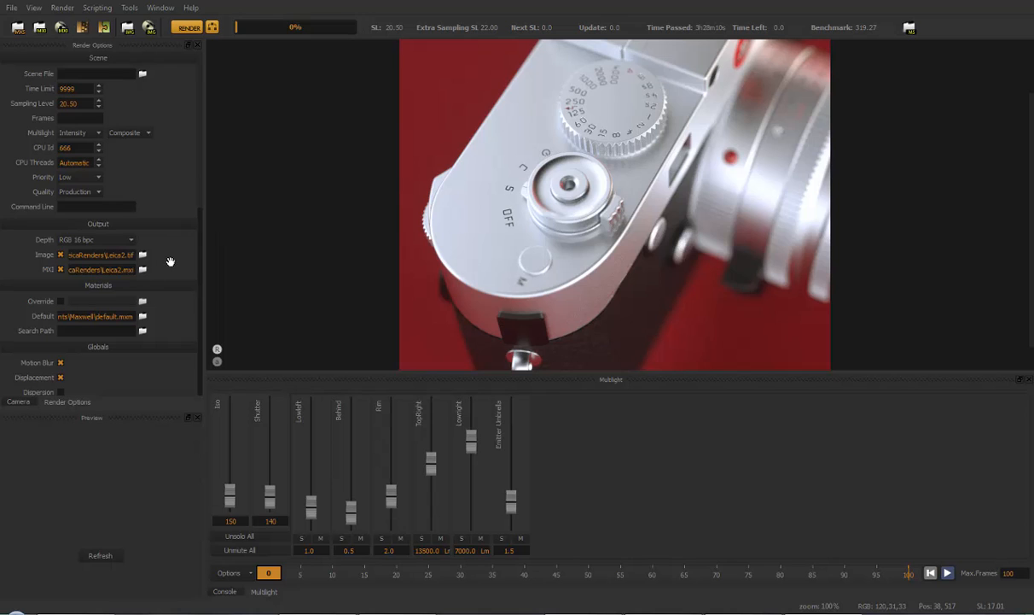
Switch back to Maxwell Render and examine the Materials, Globals, Extra Sampling and Channels settings in Render Options.
{"action": "left_click_drag", "start_coordinate": [167, 261], "coordinate": [173, 140]}
{"action": "scroll", "coordinate": [172, 140], "scroll_direction": "down", "scroll_amount": 4}
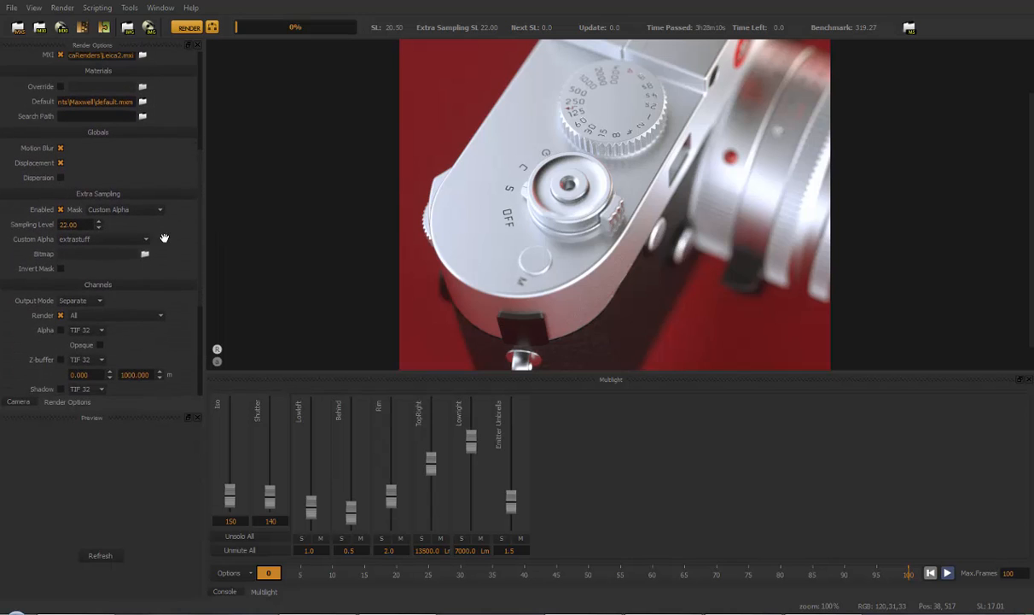
{"action": "scroll", "coordinate": [166, 230], "scroll_direction": "down", "scroll_amount": 3}
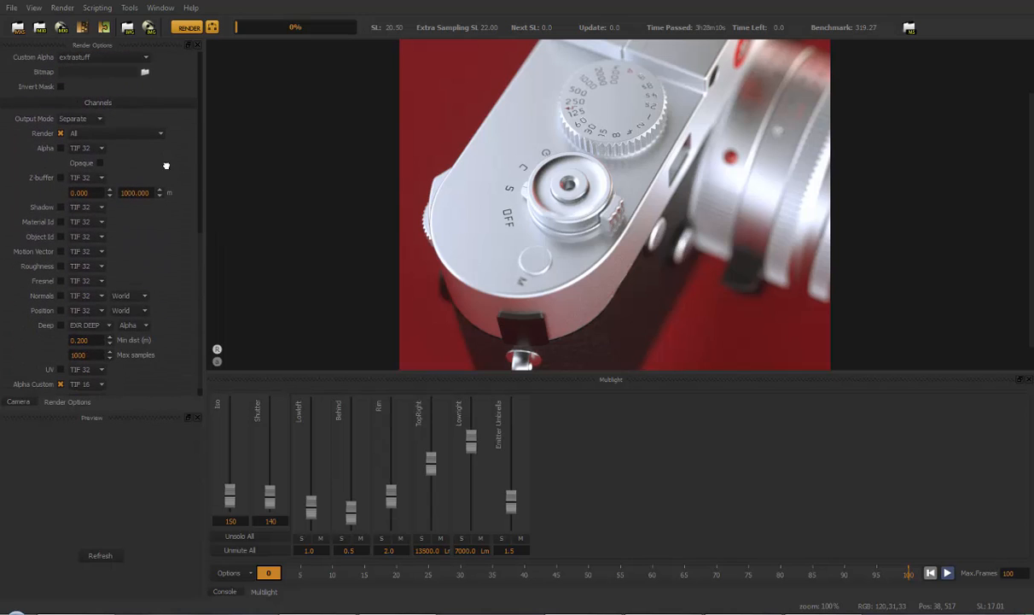
{"action": "scroll", "coordinate": [164, 236], "scroll_direction": "up", "scroll_amount": 3}
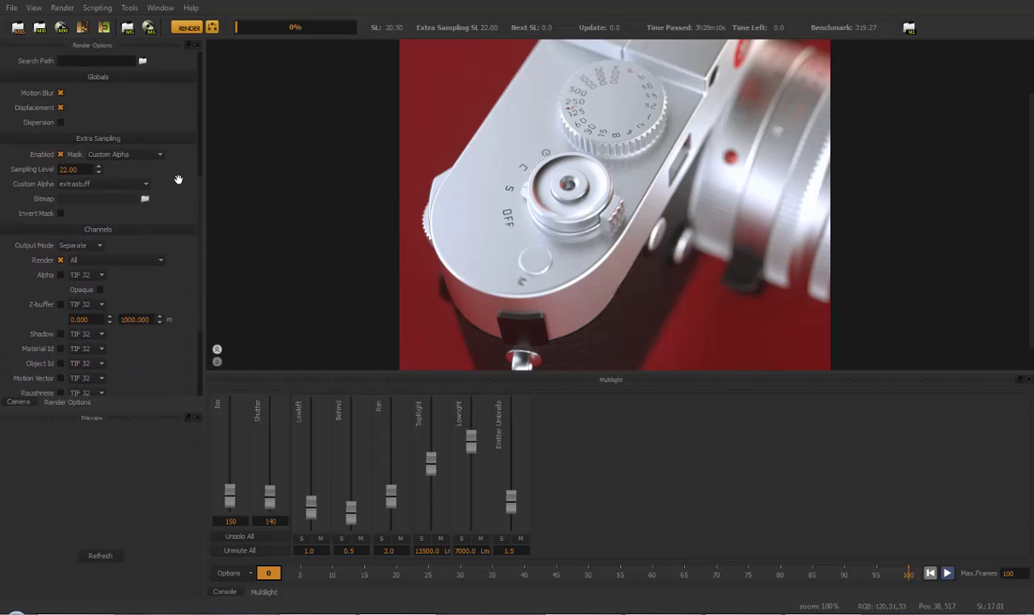
{"action": "scroll", "coordinate": [178, 180], "scroll_direction": "up", "scroll_amount": 2}
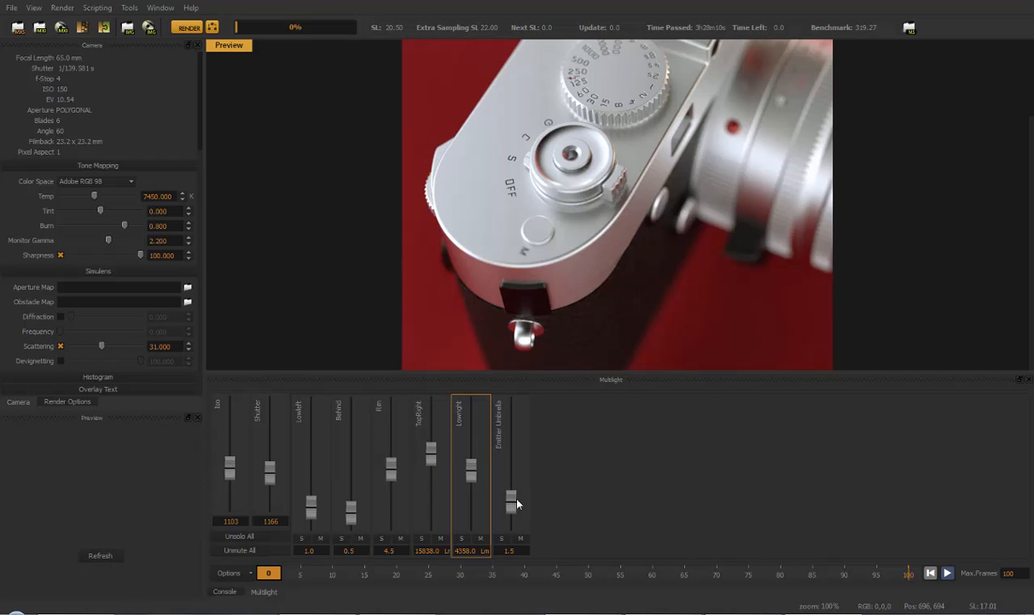
Raise the Rim emitter to 6.3, lower the ISO to 848 and shutter to 1033, and select the TopRight emitter.
{"action": "left_click", "coordinate": [393, 474]}
{"action": "left_click_drag", "start_coordinate": [392, 475], "coordinate": [392, 451]}
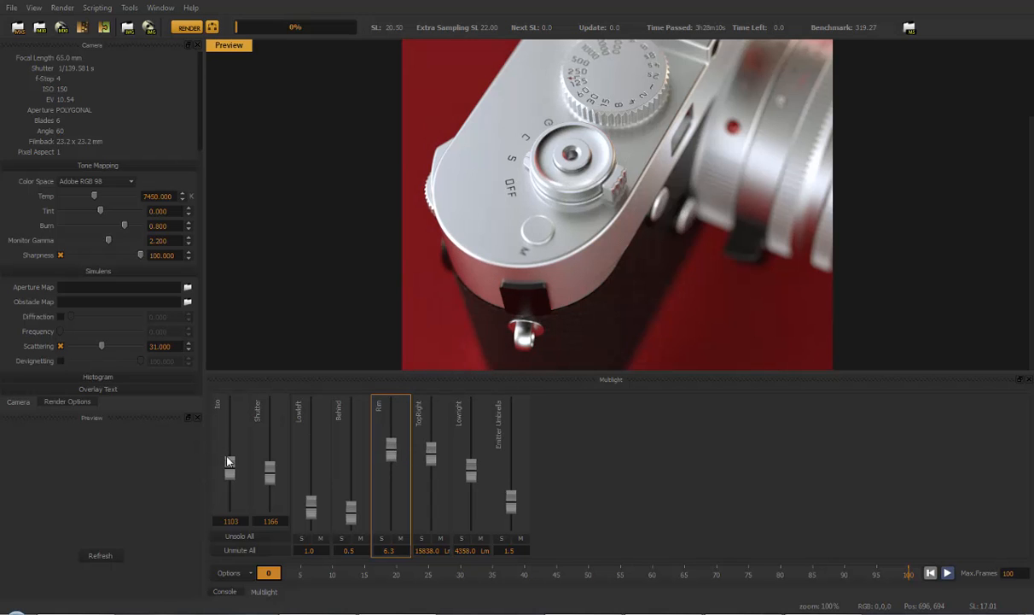
{"action": "left_click_drag", "start_coordinate": [230, 467], "coordinate": [268, 482]}
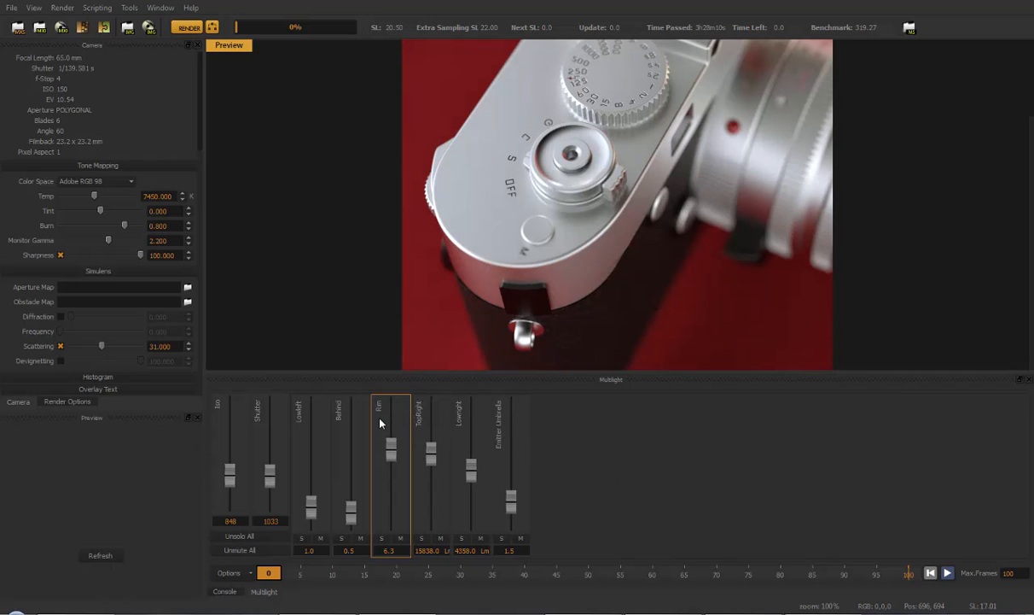
{"action": "left_click", "coordinate": [438, 429]}
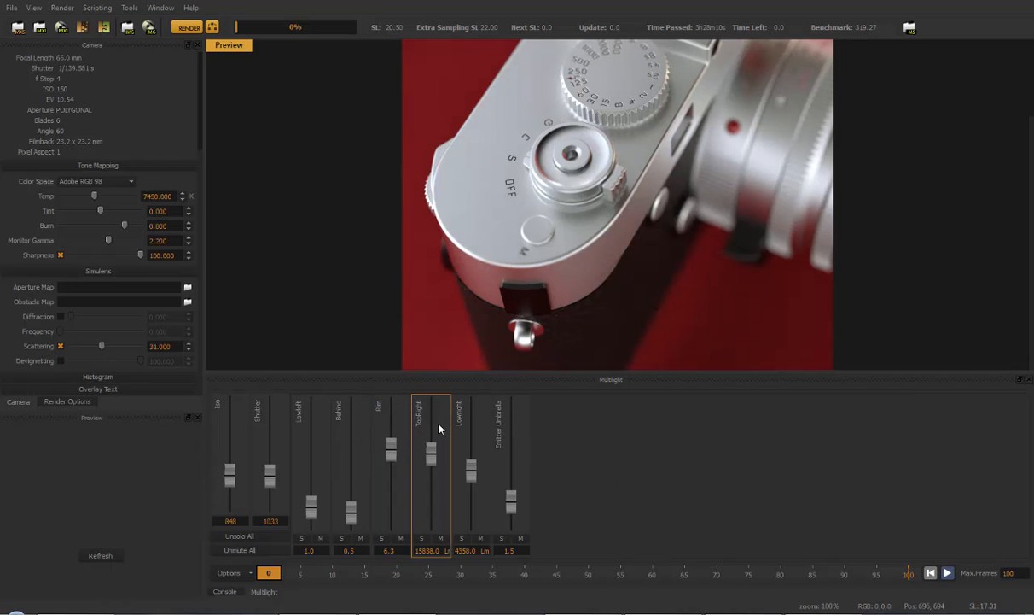
Select the emitters from Lowleft to Lowright together and raise the group until Lowleft, Behind and Rim are at 3912.
{"action": "left_click", "coordinate": [304, 434]}
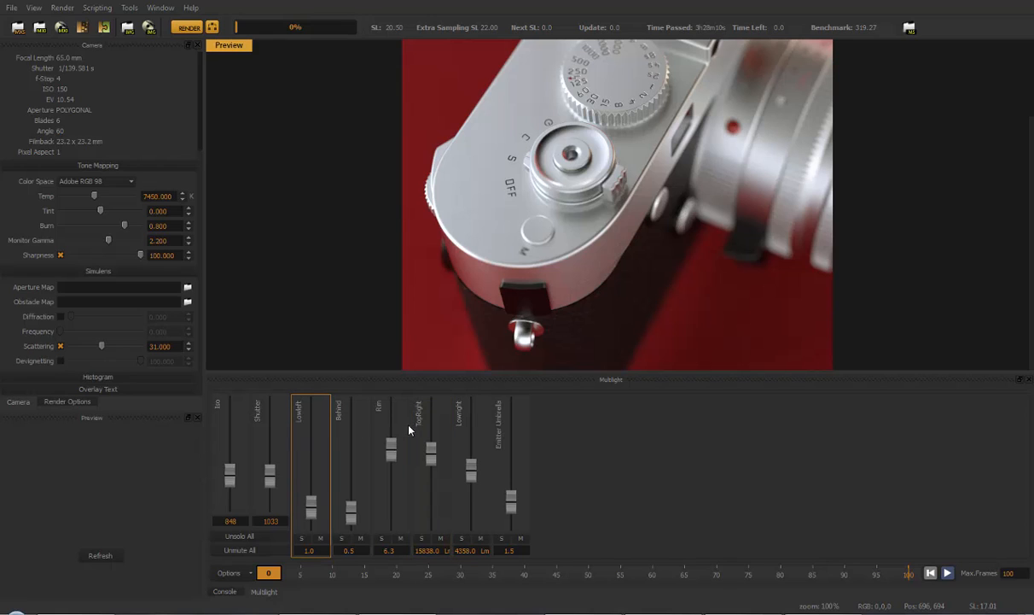
{"action": "left_click", "coordinate": [462, 421], "text": "shift"}
{"action": "left_click_drag", "start_coordinate": [314, 515], "coordinate": [311, 493]}
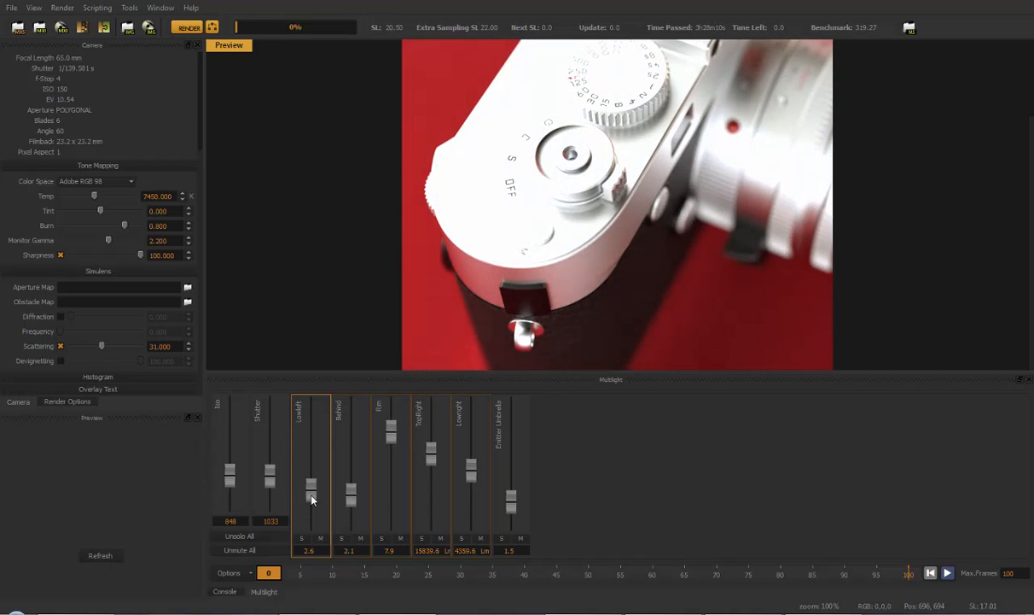
{"action": "left_click_drag", "start_coordinate": [433, 458], "coordinate": [431, 456]}
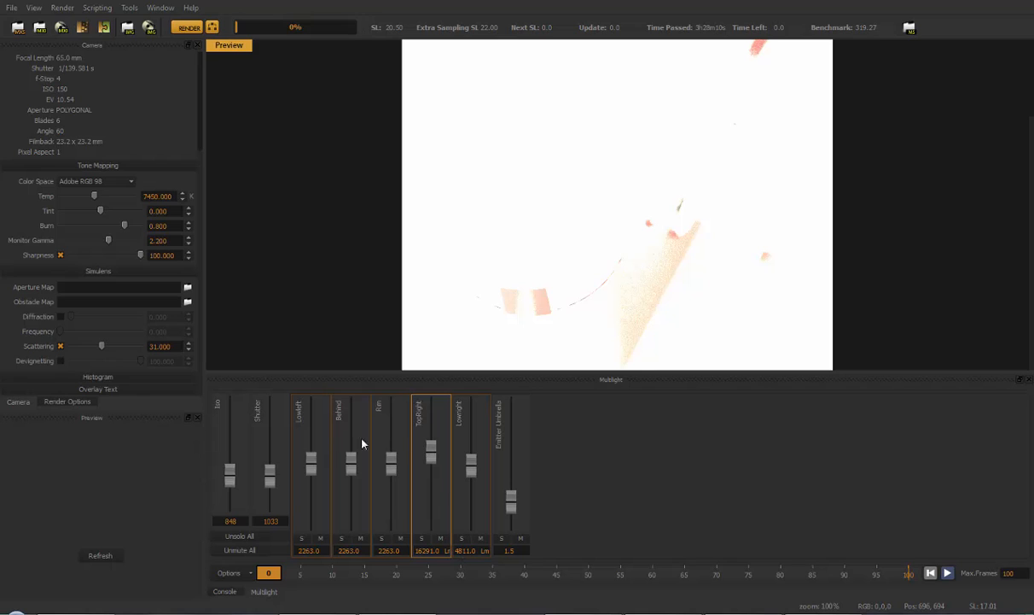
{"action": "left_click_drag", "start_coordinate": [311, 469], "coordinate": [311, 492]}
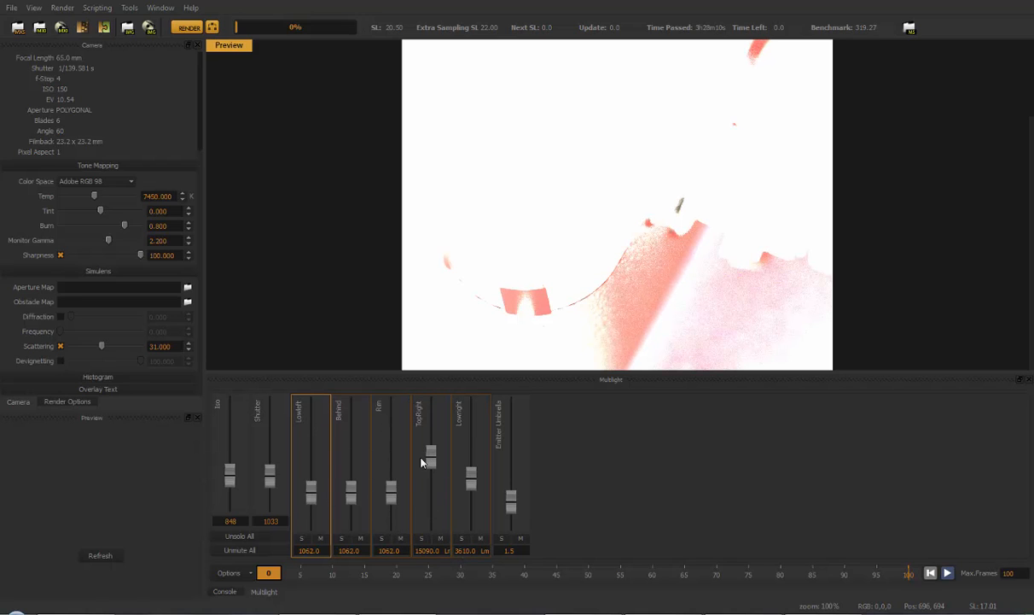
{"action": "left_click_drag", "start_coordinate": [432, 468], "coordinate": [432, 458]}
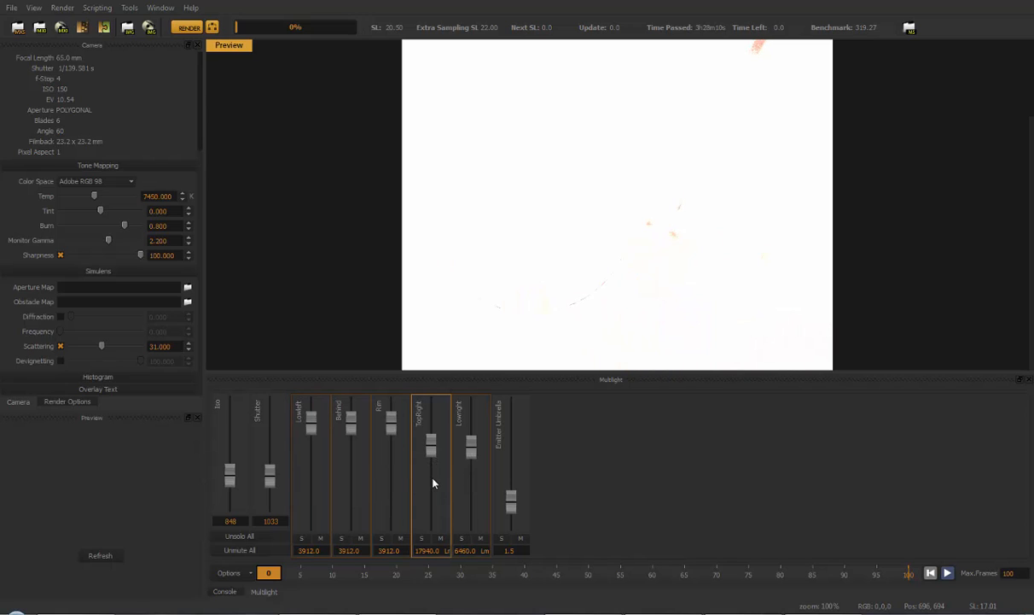
Clear the group selection and lower Lowleft to 303, Behind to 506, Rim to 0, TopRight to 5430 and Lowright to 1117.
{"action": "left_click", "coordinate": [513, 471]}
{"action": "left_click", "coordinate": [321, 430]}
{"action": "left_click_drag", "start_coordinate": [319, 429], "coordinate": [314, 509]}
{"action": "left_click_drag", "start_coordinate": [351, 424], "coordinate": [345, 512]}
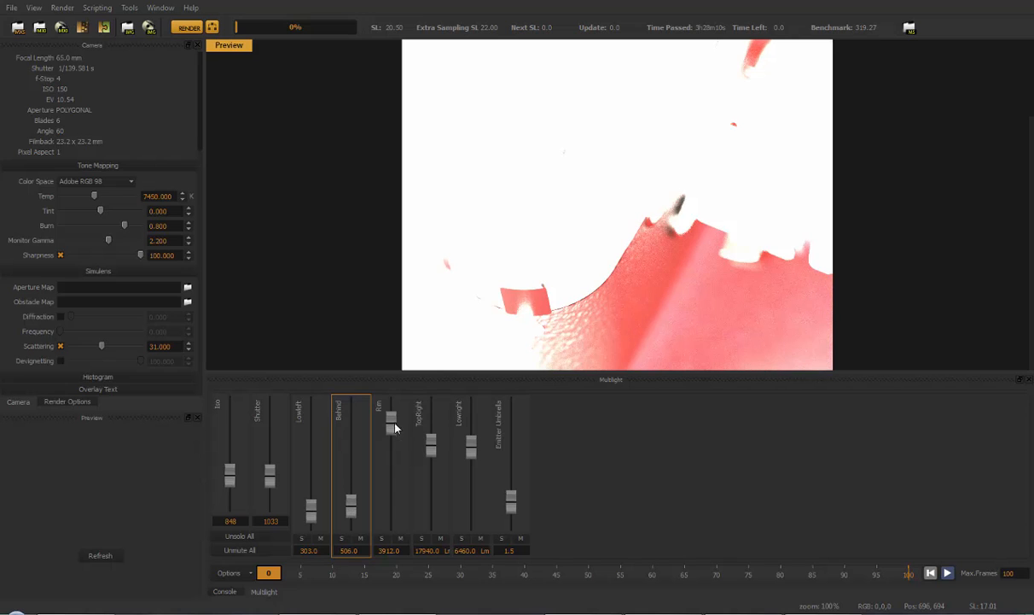
{"action": "left_click_drag", "start_coordinate": [394, 426], "coordinate": [391, 522]}
{"action": "left_click_drag", "start_coordinate": [432, 450], "coordinate": [431, 502]}
{"action": "left_click_drag", "start_coordinate": [471, 444], "coordinate": [471, 502]}
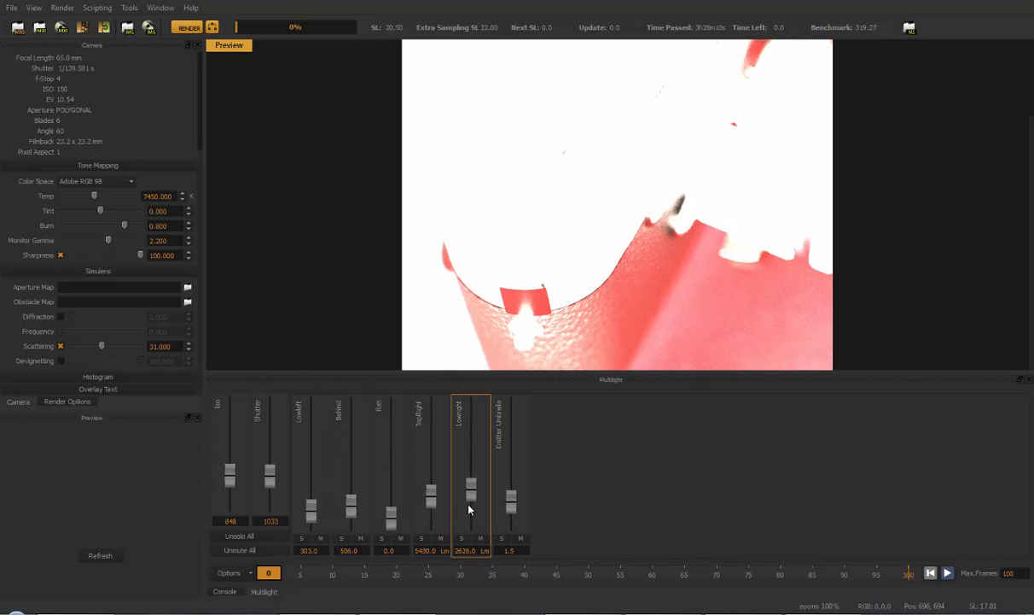
Set Lowleft to 0, and select Behind together with Lowright to lower them to 51 and 1092.
{"action": "left_click_drag", "start_coordinate": [311, 508], "coordinate": [349, 531]}
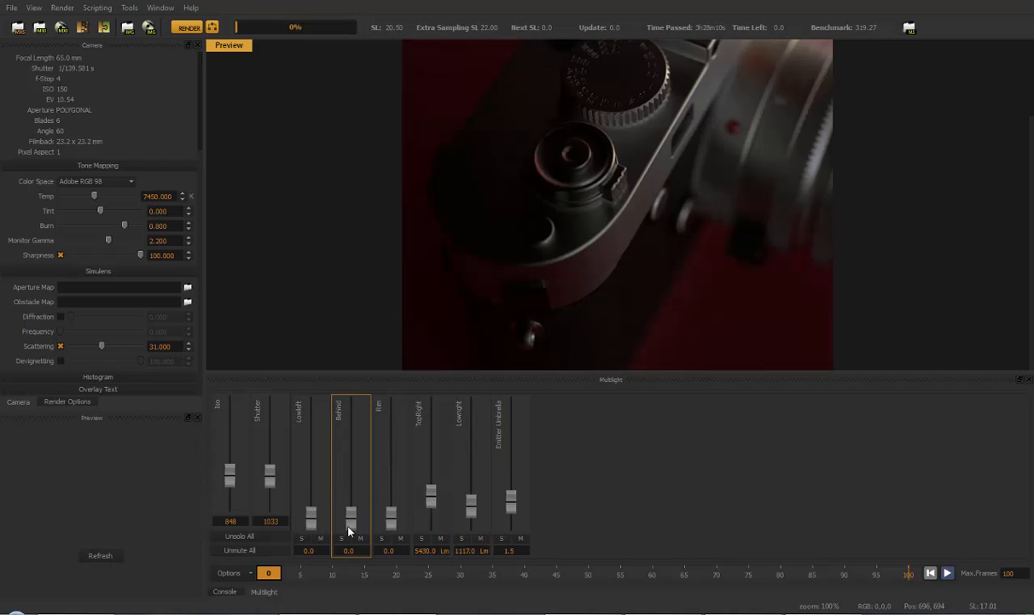
{"action": "left_click_drag", "start_coordinate": [348, 515], "coordinate": [351, 521]}
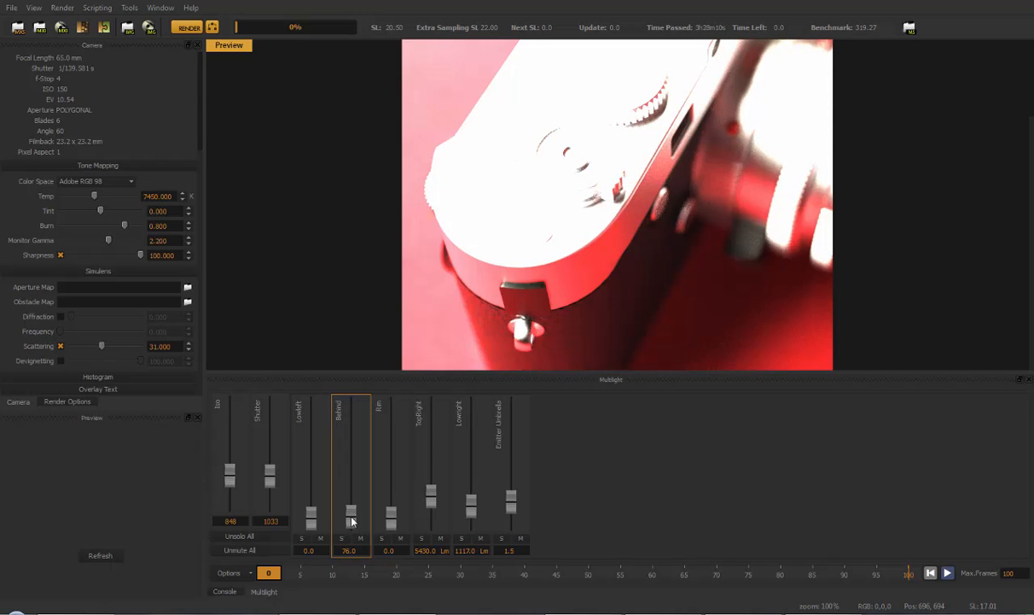
{"action": "left_click", "coordinate": [458, 431]}
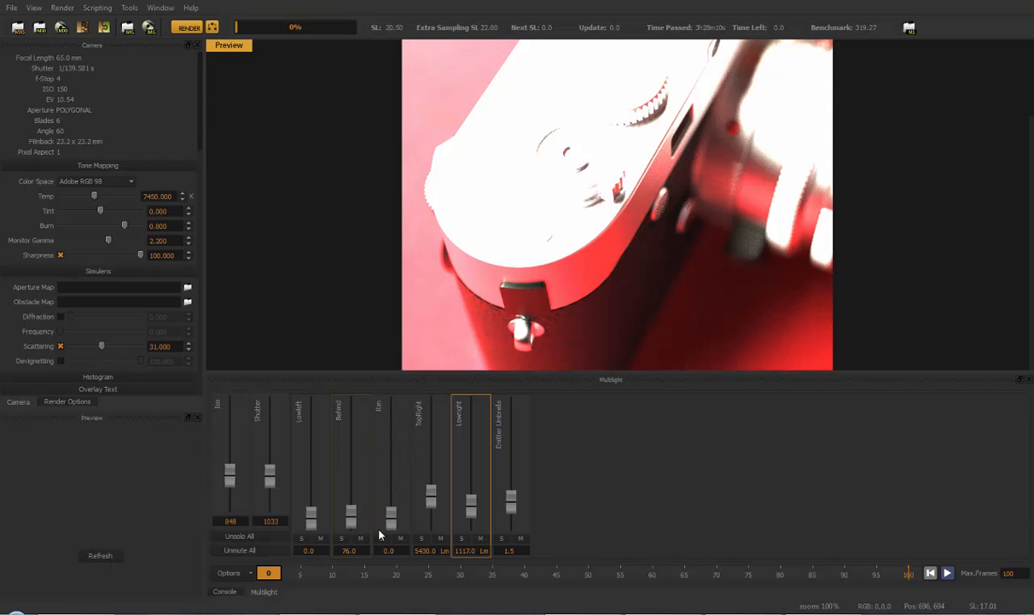
{"action": "left_click_drag", "start_coordinate": [350, 525], "coordinate": [351, 527]}
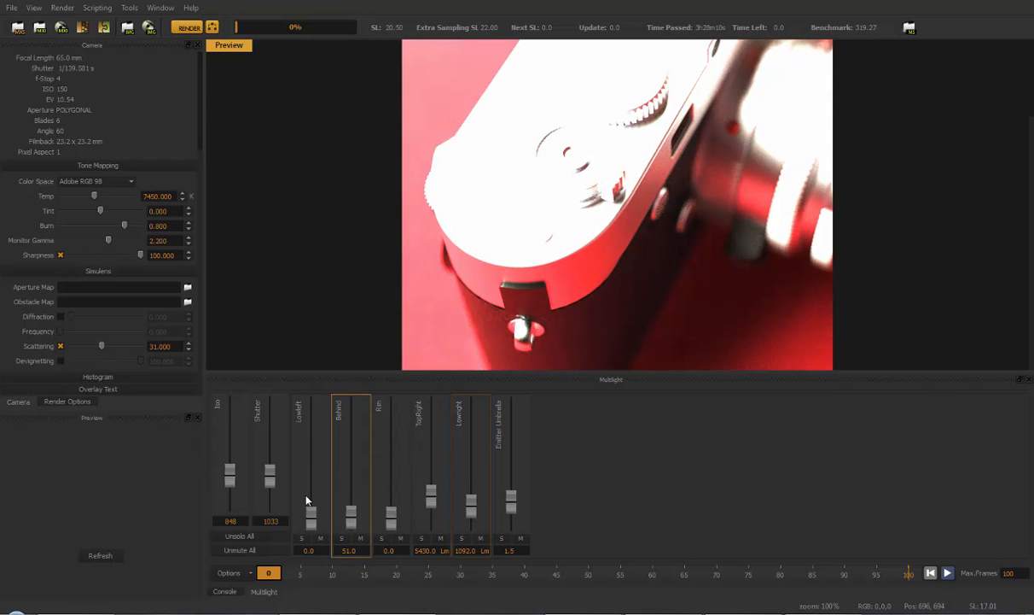
Review the Multilight File options such as Save Sequence, and move the Multilight timeline to frame 29.
{"action": "left_click", "coordinate": [228, 573]}
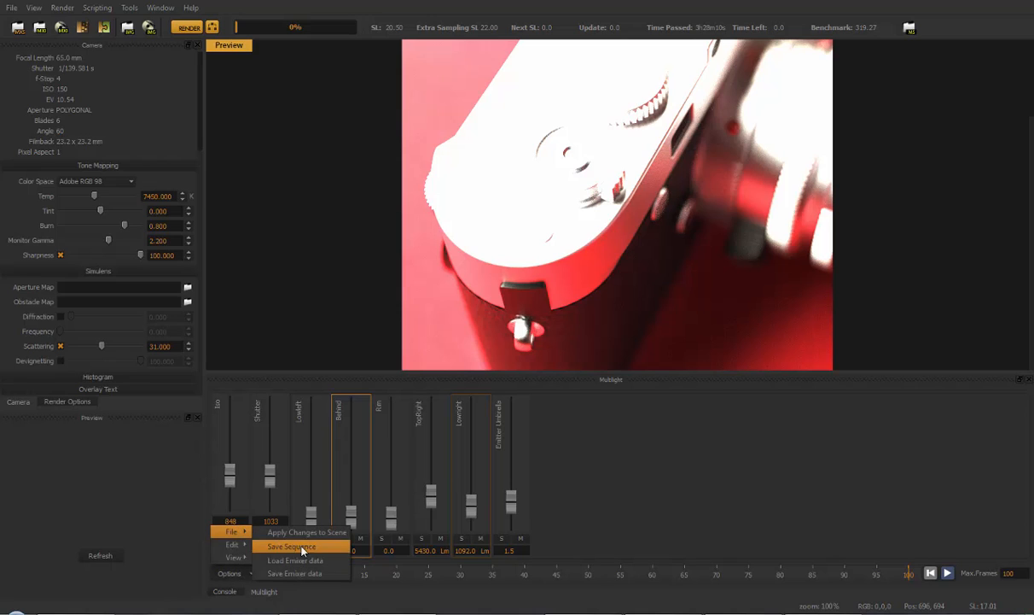
{"action": "mouse_move", "coordinate": [238, 557]}
{"action": "left_click", "coordinate": [512, 578]}
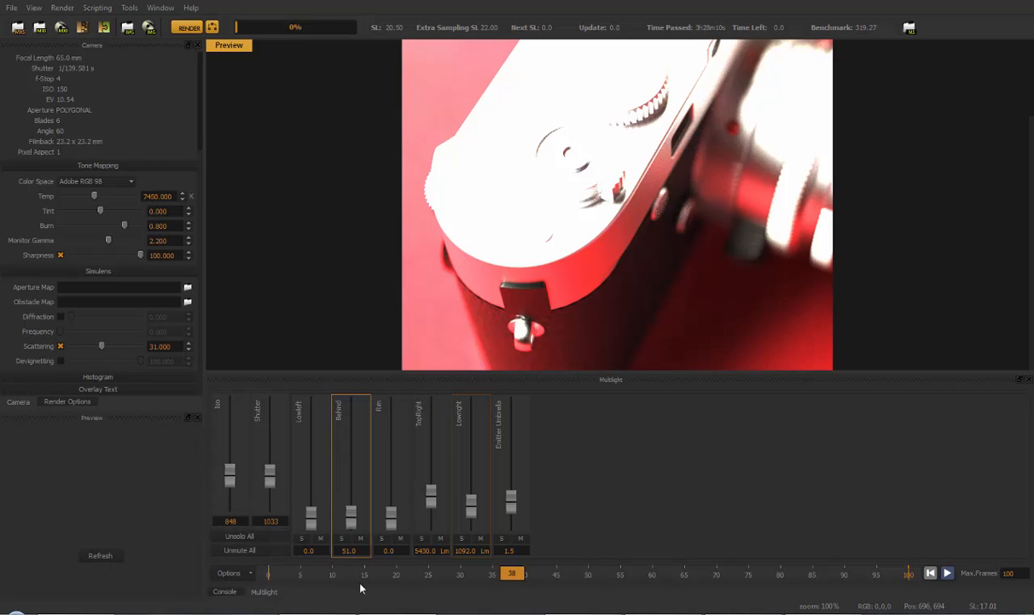
{"action": "mouse_move", "coordinate": [500, 574]}
{"action": "left_mouse_down"}
{"action": "mouse_move", "coordinate": [370, 572]}
{"action": "mouse_move", "coordinate": [664, 574]}
{"action": "mouse_move", "coordinate": [461, 577]}
{"action": "left_mouse_up"}
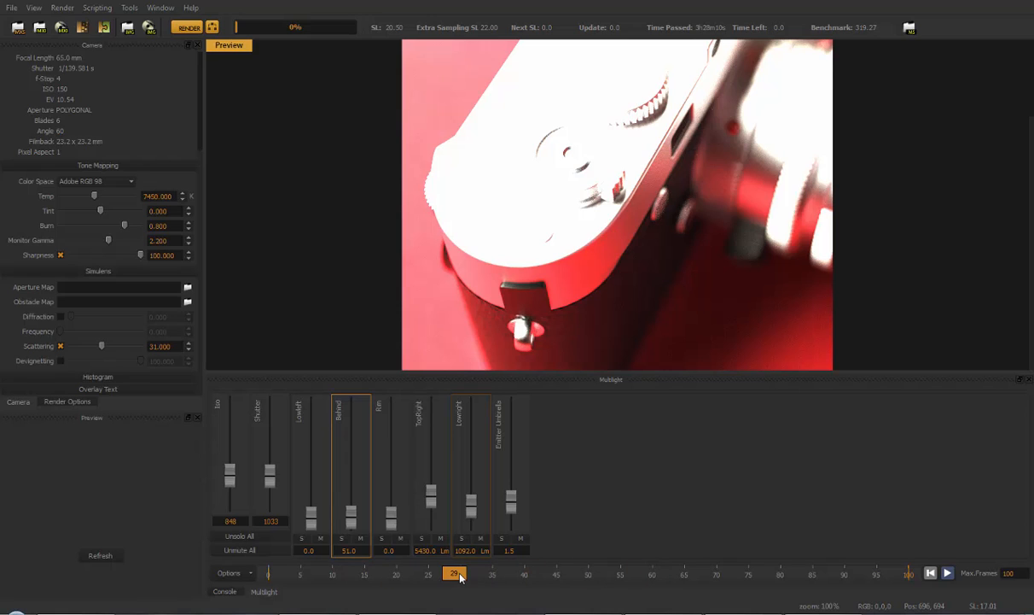
Switch the Multilight sliders to the horizontal layout.
{"action": "left_click", "coordinate": [231, 573]}
{"action": "mouse_move", "coordinate": [235, 556]}
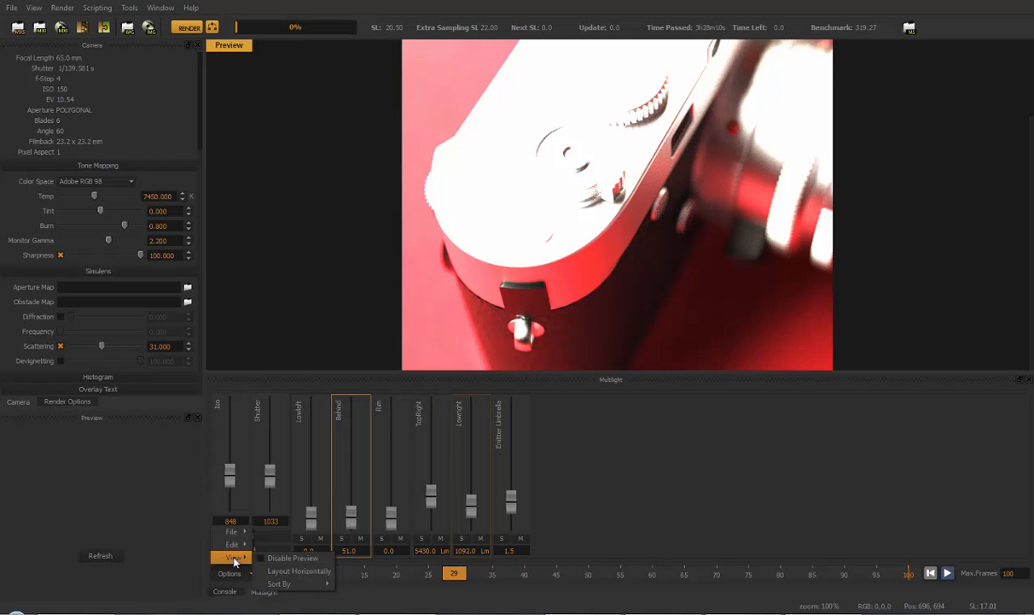
{"action": "left_click", "coordinate": [284, 573]}
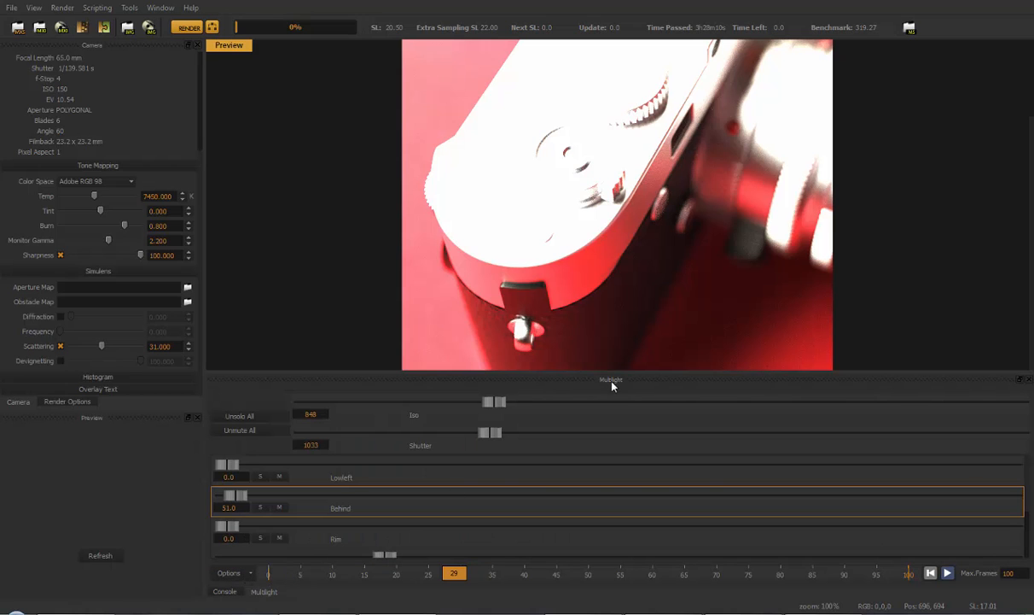
Dock the Multilight panel to the right of the render, close the Console and select the TopRight emitter.
{"action": "left_click_drag", "start_coordinate": [612, 384], "coordinate": [1029, 390]}
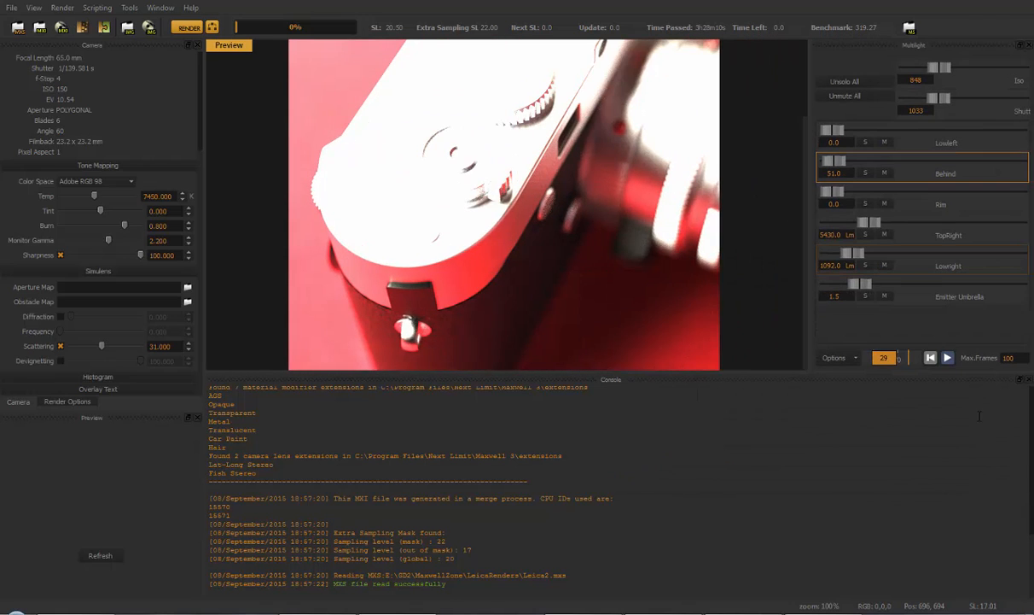
{"action": "left_click", "coordinate": [1029, 381]}
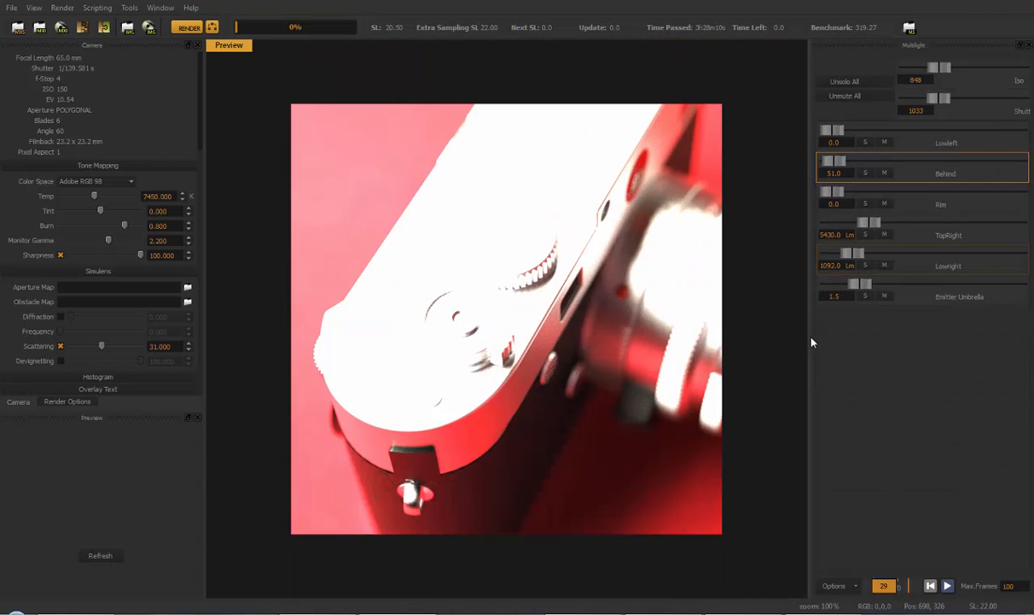
{"action": "left_click", "coordinate": [934, 243]}
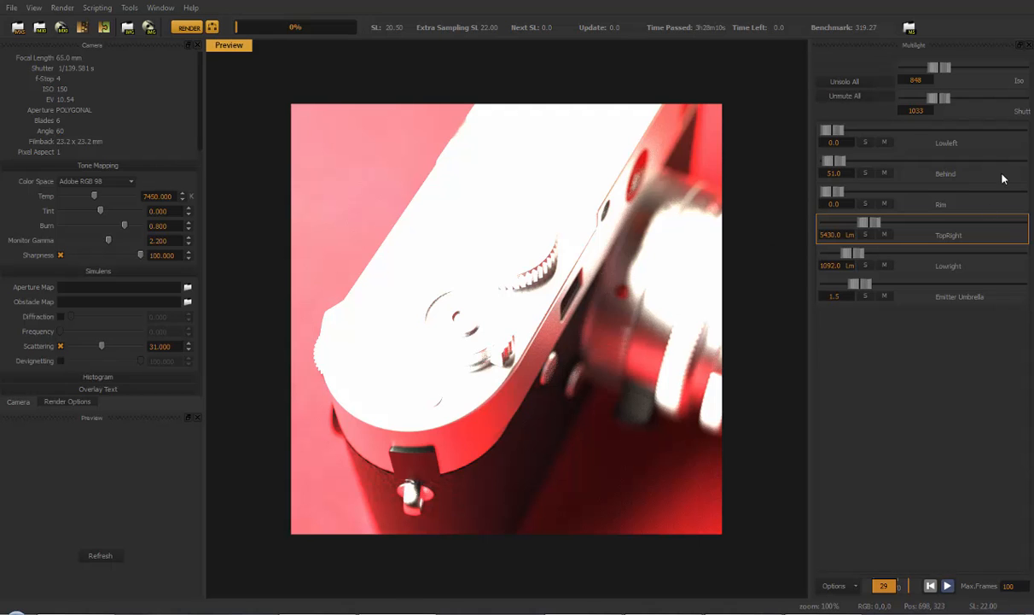
Dock the Multilight panel back below the render and make it shorter.
{"action": "left_click_drag", "start_coordinate": [962, 47], "coordinate": [530, 531]}
{"action": "left_click_drag", "start_coordinate": [520, 571], "coordinate": [516, 563]}
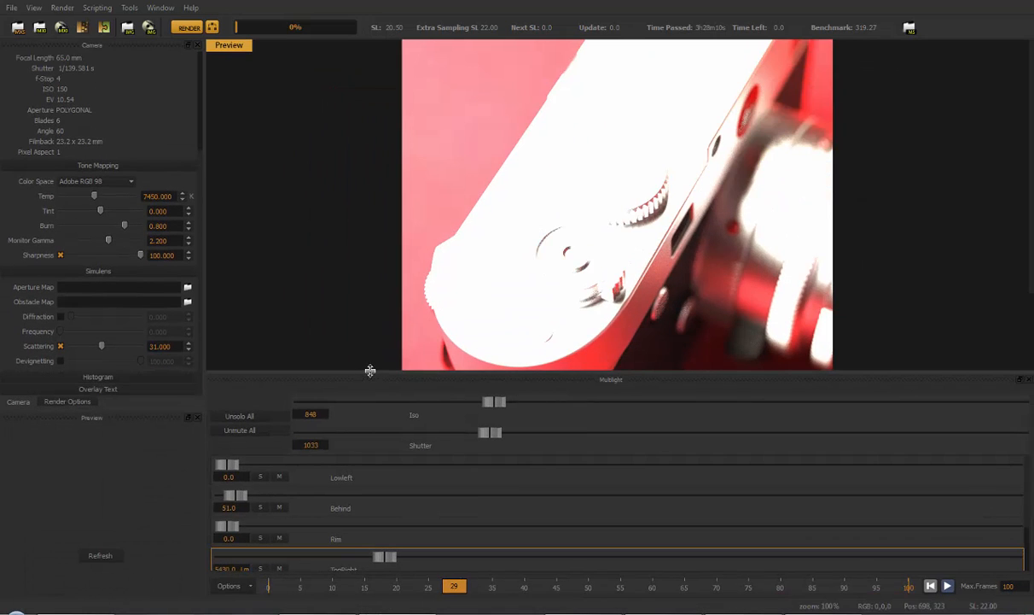
{"action": "left_click_drag", "start_coordinate": [370, 371], "coordinate": [370, 397]}
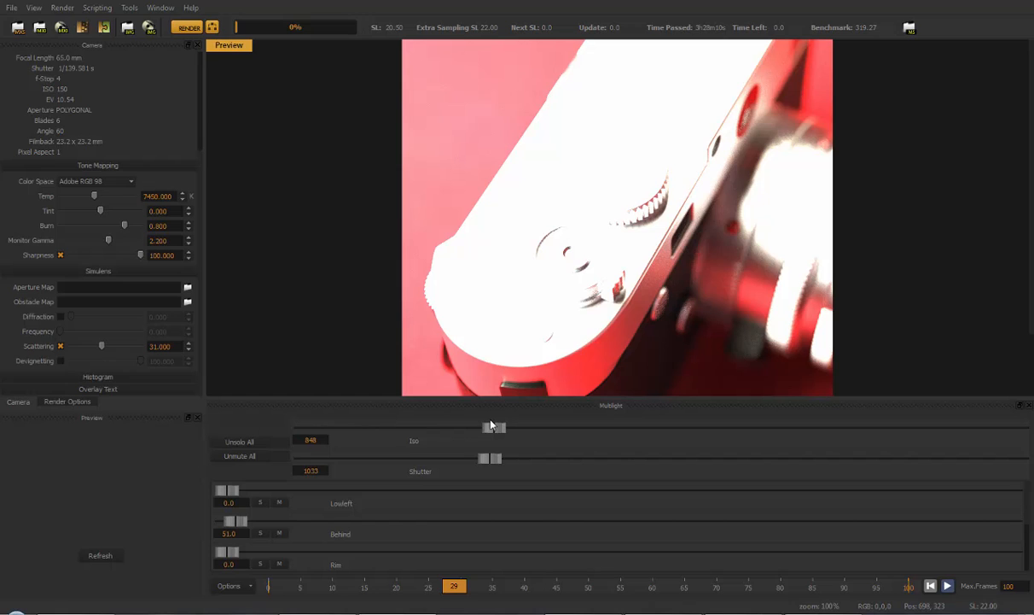
Show the Console again and dock it as a tab in the same area as Multilight.
{"action": "left_click", "coordinate": [161, 8]}
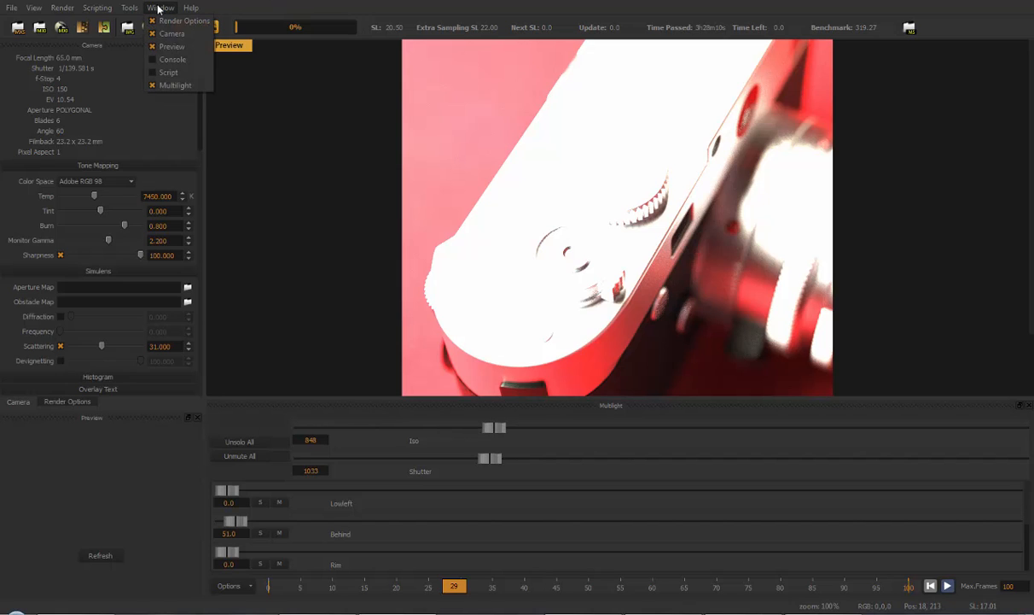
{"action": "left_click", "coordinate": [154, 62]}
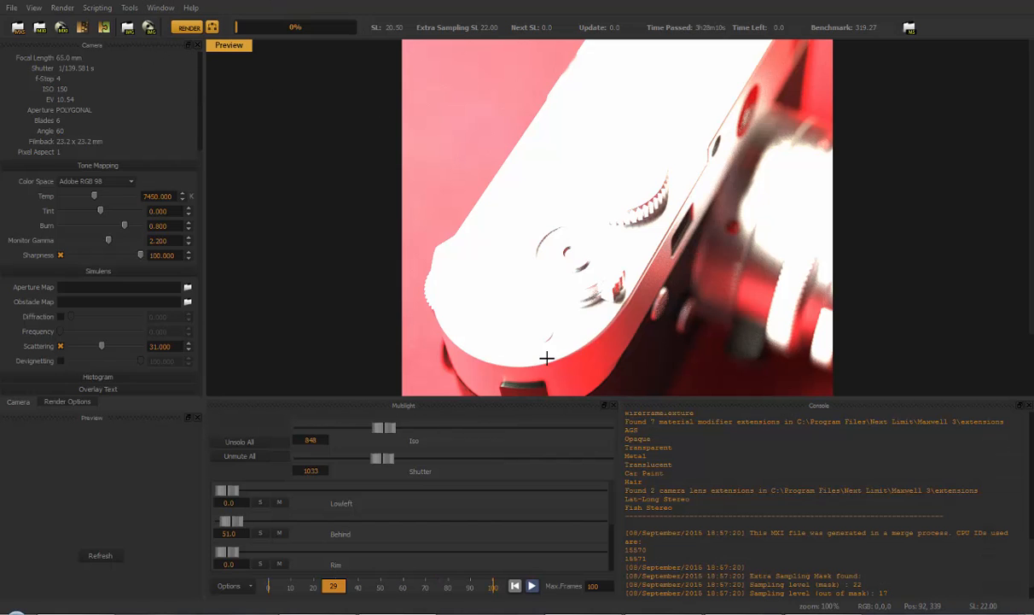
{"action": "left_click_drag", "start_coordinate": [827, 408], "coordinate": [427, 510]}
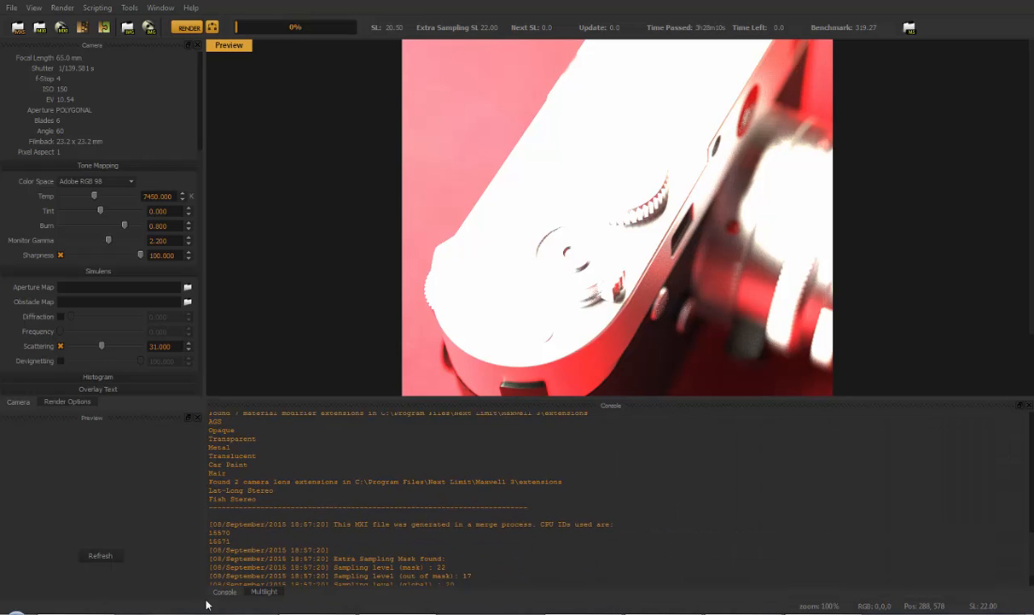
{"action": "left_click", "coordinate": [264, 590]}
{"action": "left_click", "coordinate": [220, 591]}
{"action": "left_click", "coordinate": [160, 8]}
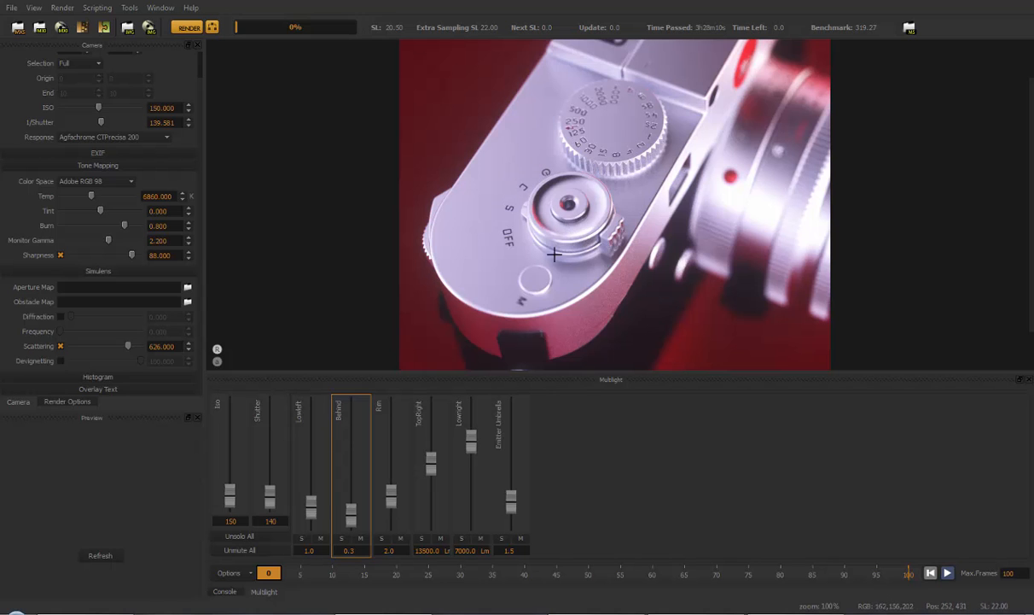
Zoom and pan the render to inspect the camera's shutter release dial up close.
{"action": "scroll", "coordinate": [548, 230], "scroll_direction": "up", "scroll_amount": 4}
{"action": "scroll", "coordinate": [549, 232], "scroll_direction": "down", "scroll_amount": 2}
{"action": "scroll", "coordinate": [549, 232], "scroll_direction": "up", "scroll_amount": 3}
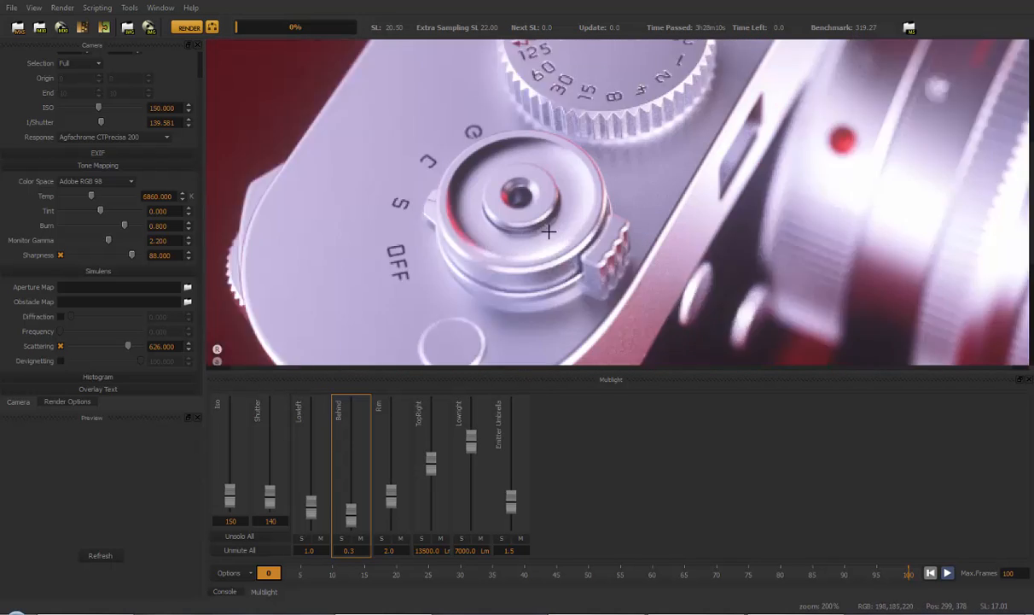
{"action": "scroll", "coordinate": [549, 232], "scroll_direction": "down", "scroll_amount": 1}
{"action": "scroll", "coordinate": [560, 199], "scroll_direction": "up", "scroll_amount": 1}
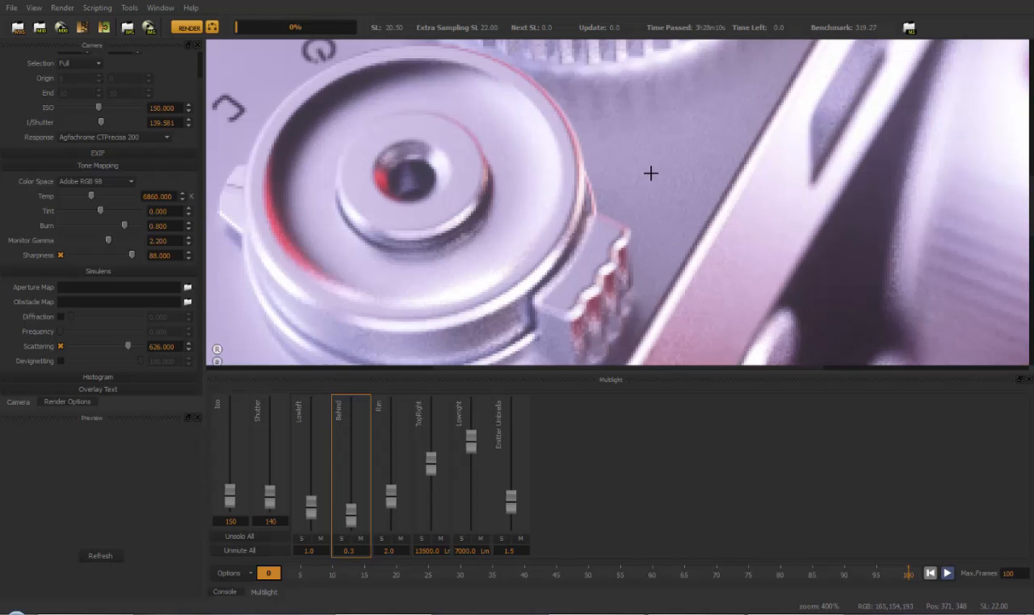
{"action": "left_click_drag", "start_coordinate": [652, 173], "coordinate": [626, 181]}
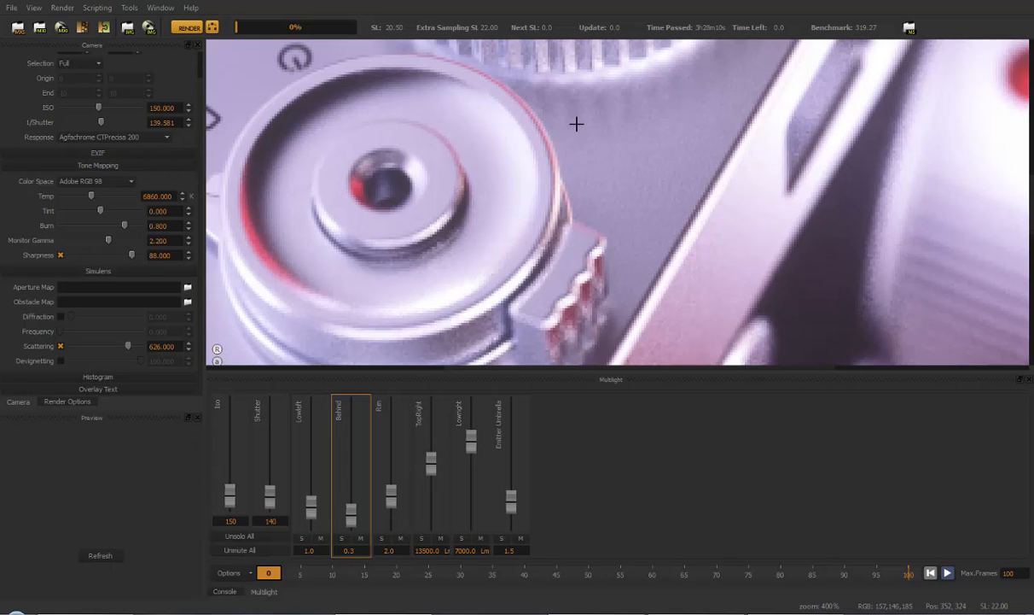
Review the render view's display options, then view the render in full screen and return to the normal window.
{"action": "right_click", "coordinate": [588, 134]}
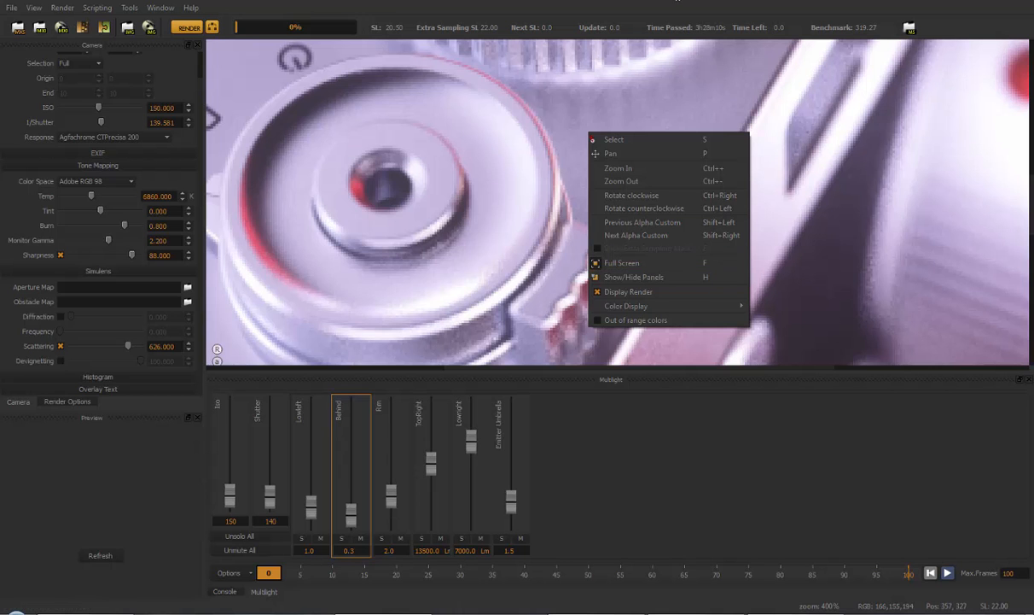
{"action": "left_click", "coordinate": [526, 221]}
{"action": "key", "text": "f"}
{"action": "scroll", "coordinate": [481, 241], "scroll_direction": "down", "scroll_amount": 3}
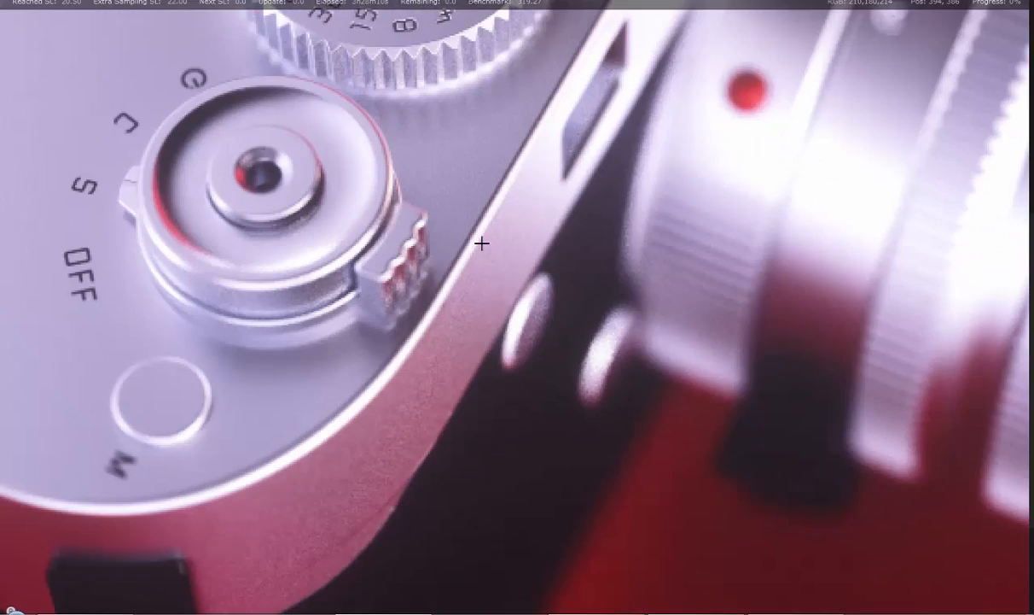
{"action": "key", "text": "f"}
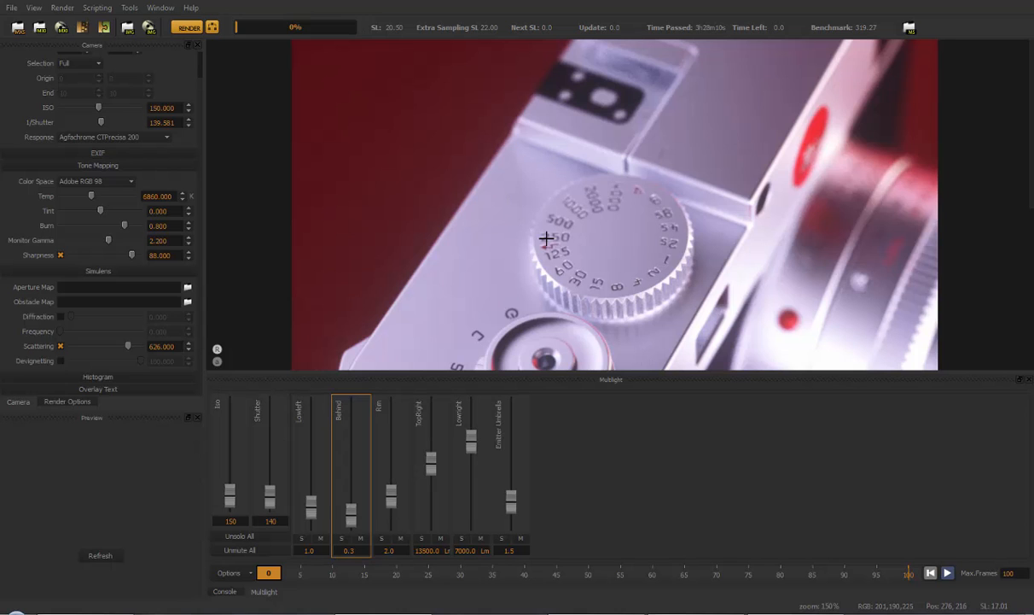
Toggle between the panel-free render view and the normal layout, checking the list of available windows while the panels are hidden.
{"action": "key", "text": "f"}
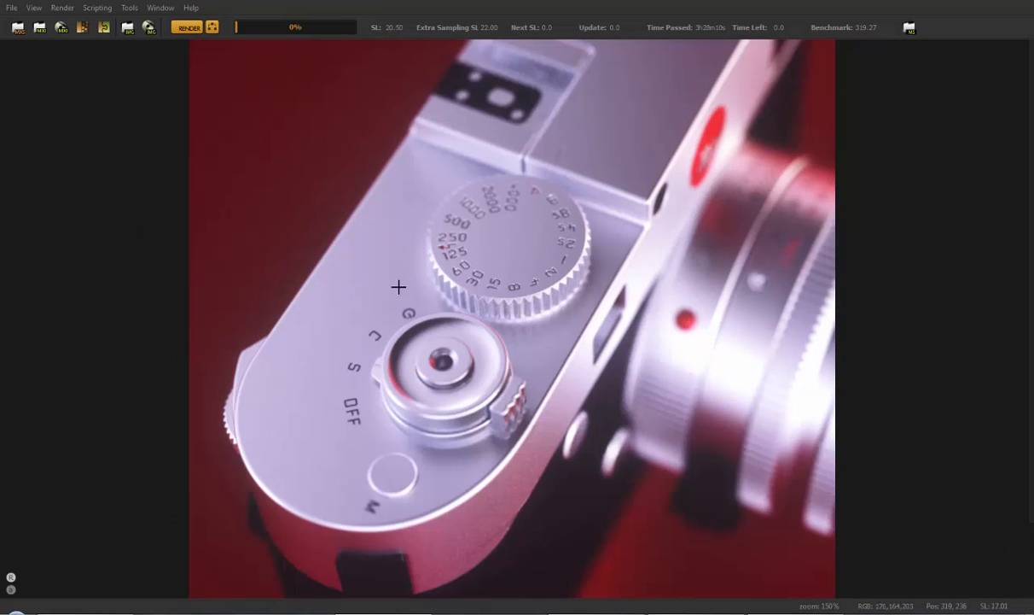
{"action": "key", "text": "f"}
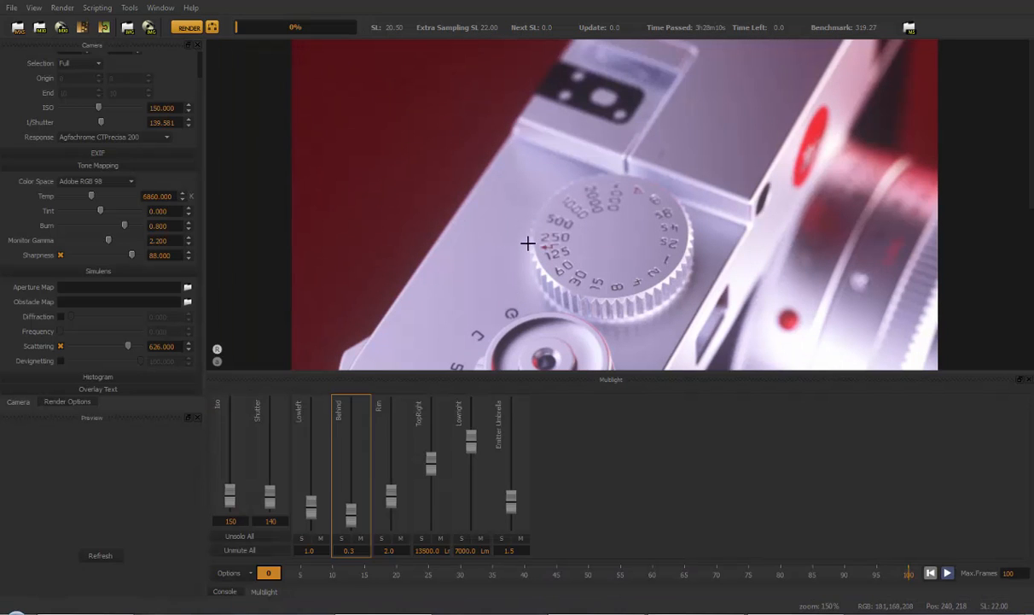
{"action": "key", "text": "f"}
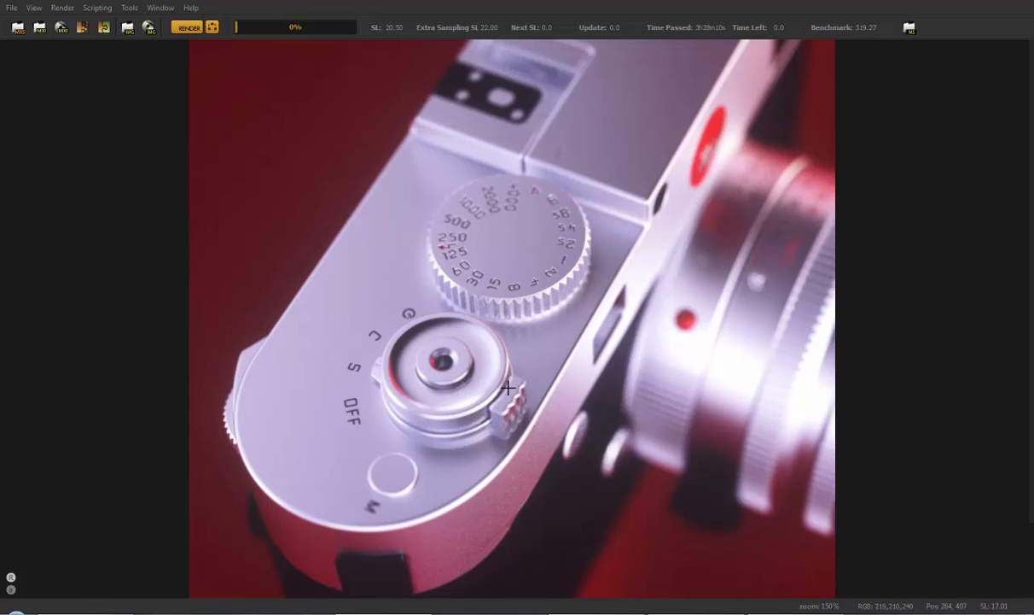
{"action": "left_click", "coordinate": [172, 5]}
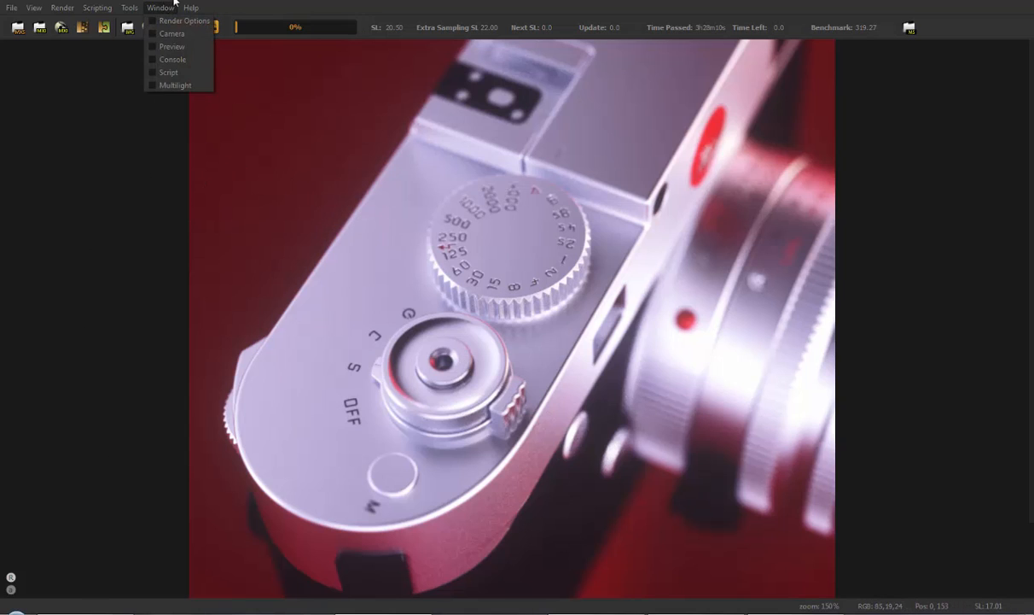
{"action": "left_click", "coordinate": [174, 3]}
{"action": "key", "text": "space"}
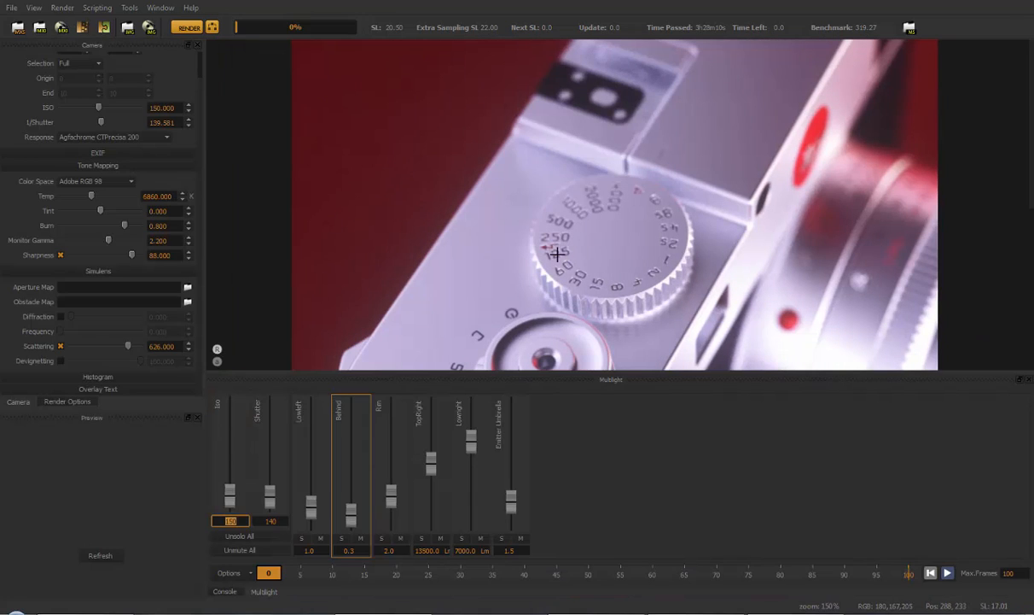
Zoom the render out to 100%, pan it, and view it with the panels hidden before restoring the layout.
{"action": "scroll", "coordinate": [555, 248], "scroll_direction": "down", "scroll_amount": 2}
{"action": "scroll", "coordinate": [596, 244], "scroll_direction": "up", "scroll_amount": 1}
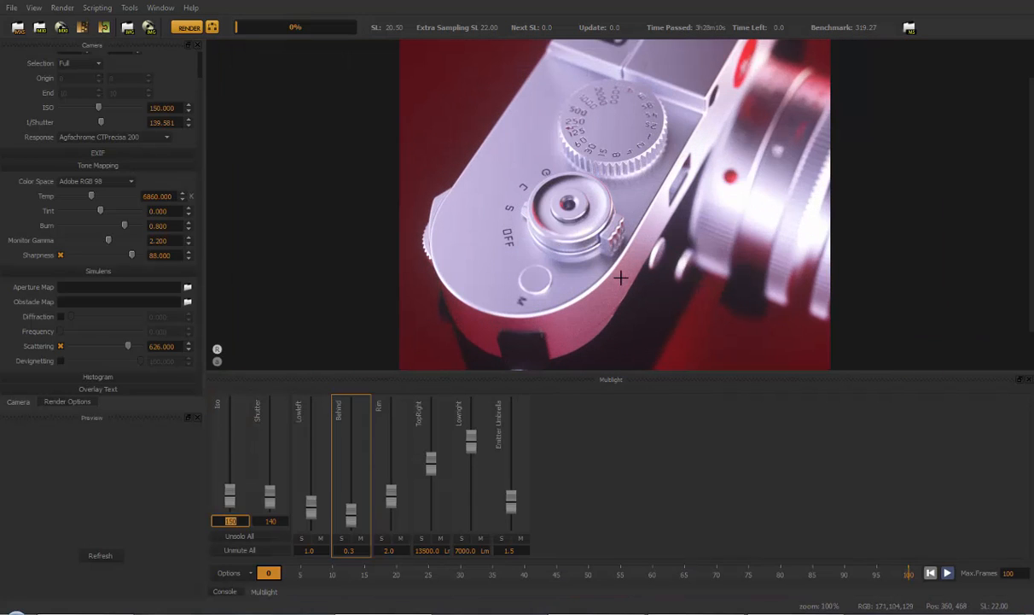
{"action": "left_click_drag", "start_coordinate": [622, 277], "coordinate": [560, 187]}
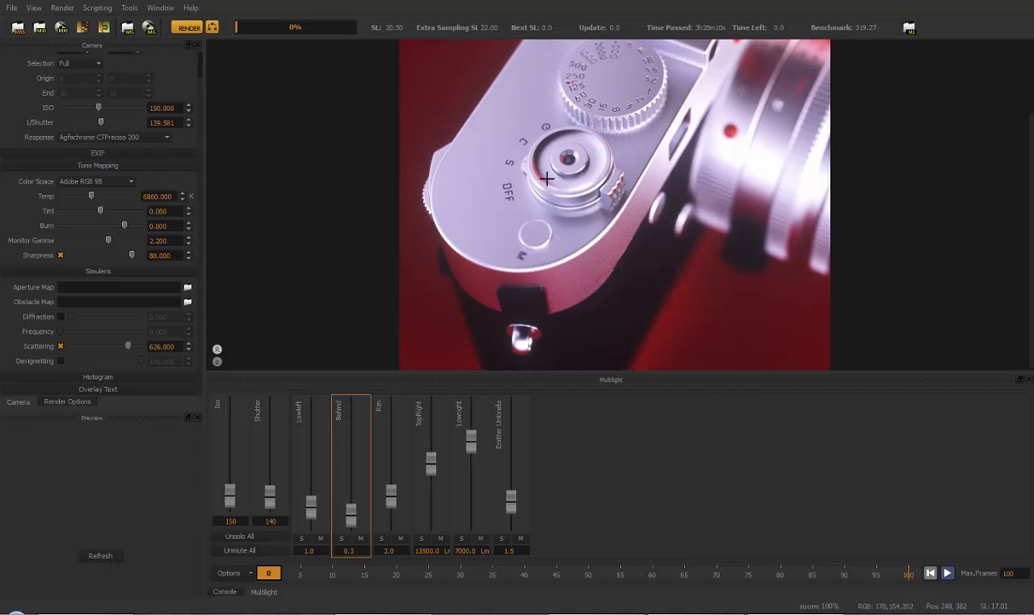
{"action": "key", "text": "space"}
{"action": "left_click", "coordinate": [158, 8]}
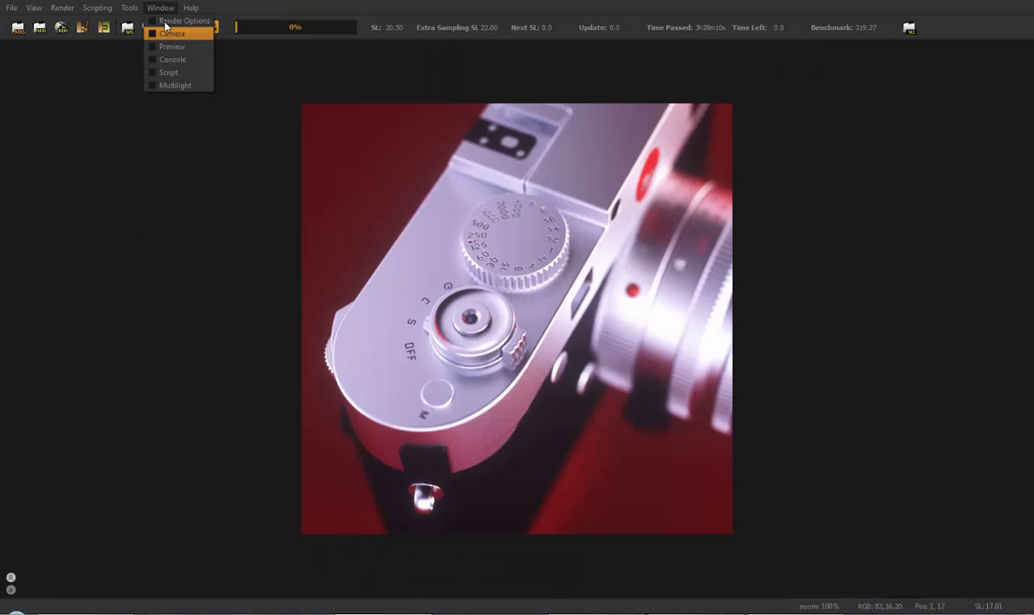
{"action": "left_click", "coordinate": [394, 93]}
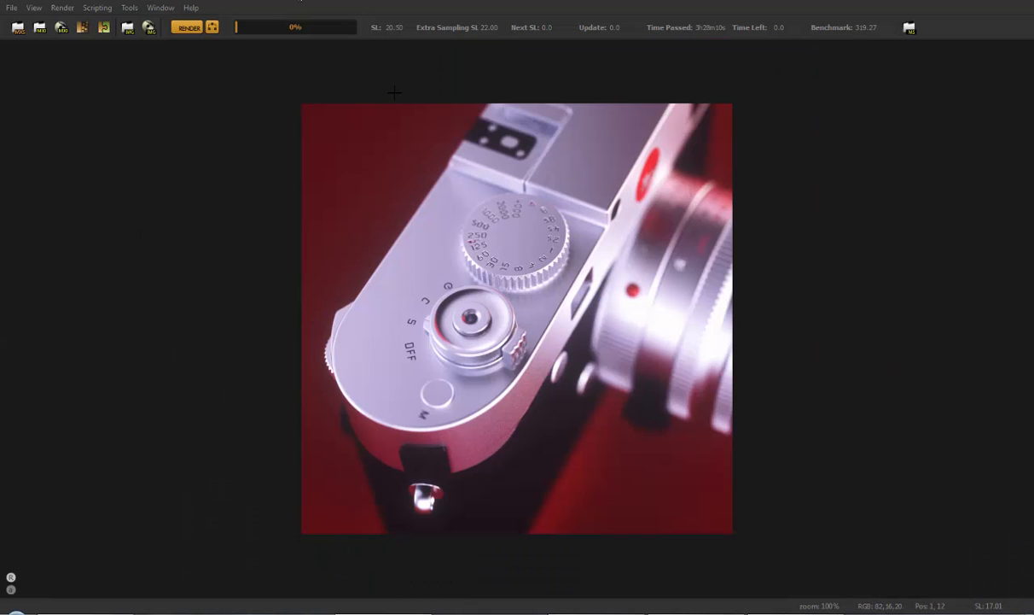
{"action": "key", "text": "space"}
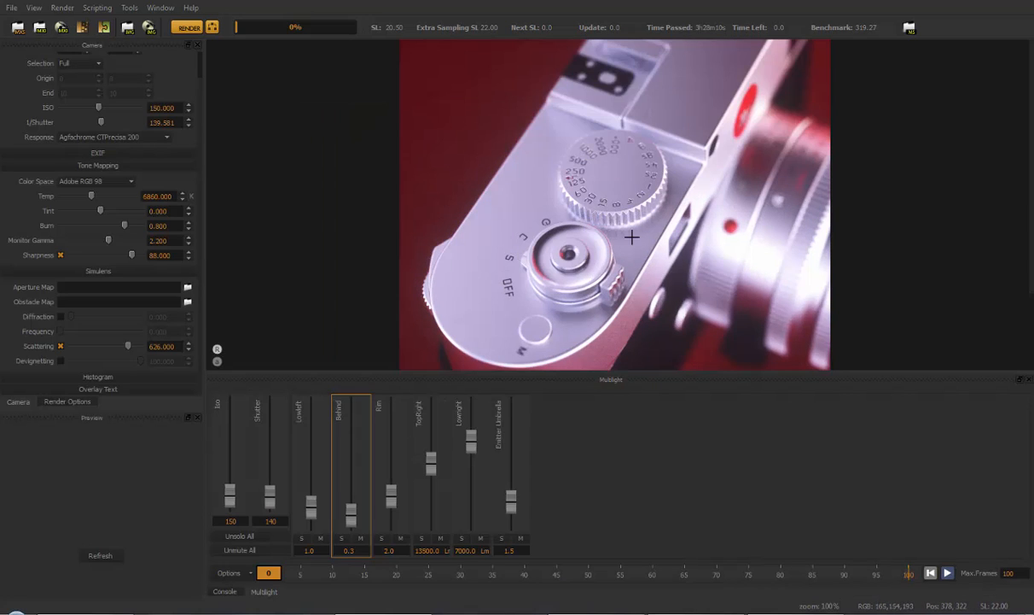
Review the display options and rotate the render view, returning it to its upright orientation.
{"action": "right_click", "coordinate": [529, 148]}
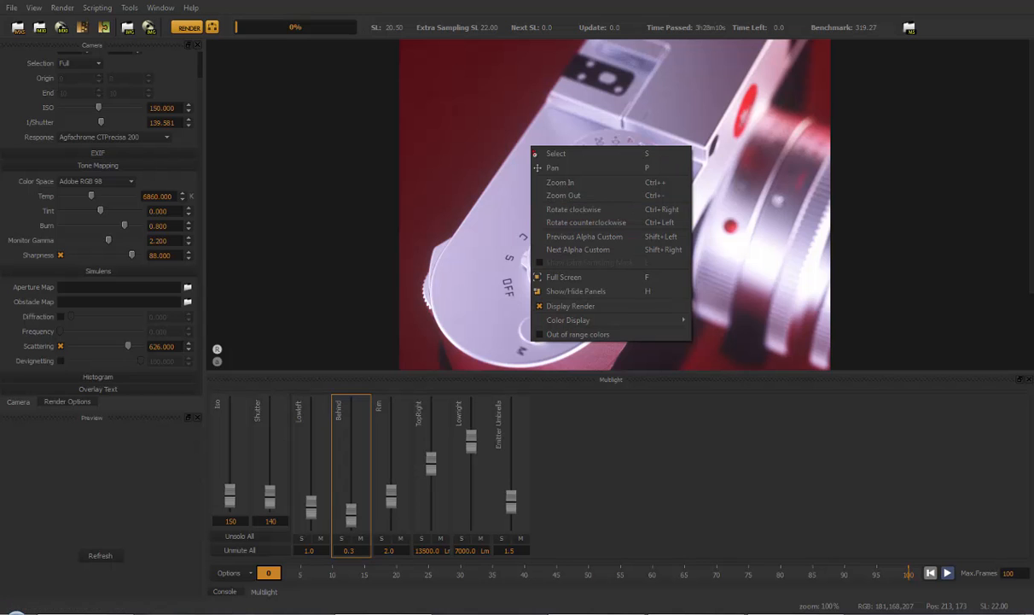
{"action": "left_click", "coordinate": [602, 78]}
{"action": "key", "text": "r"}
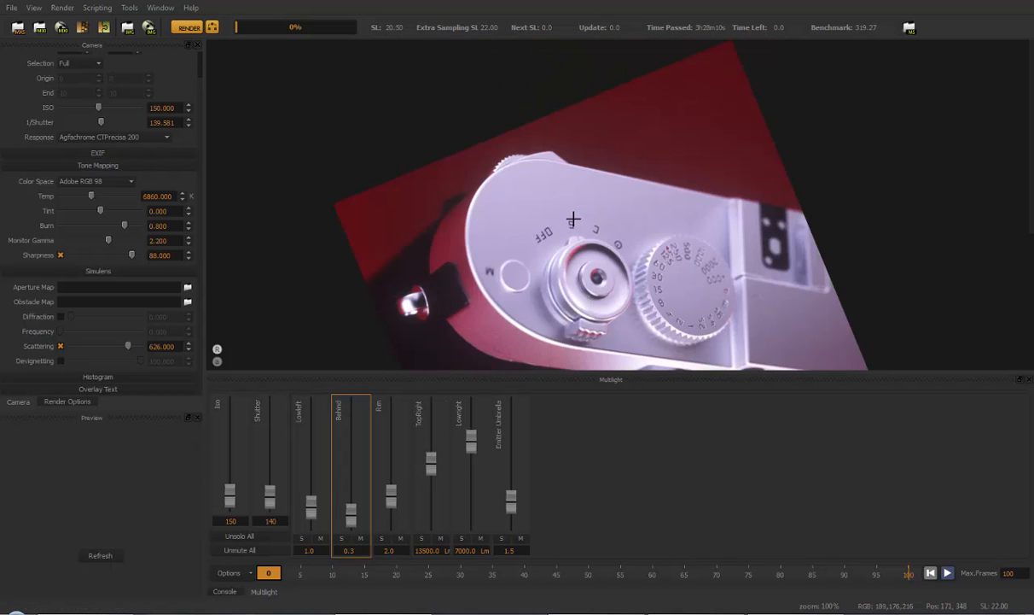
{"action": "key", "text": "r"}
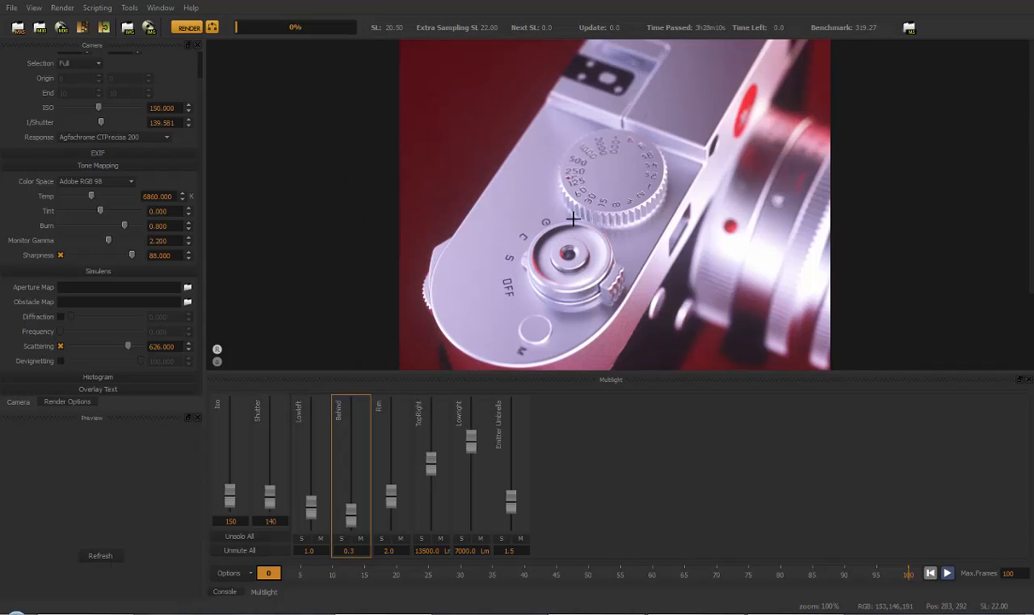
Step to the next custom alpha and switch the view between the alpha channels and the render, ending on the render.
{"action": "right_click", "coordinate": [573, 218]}
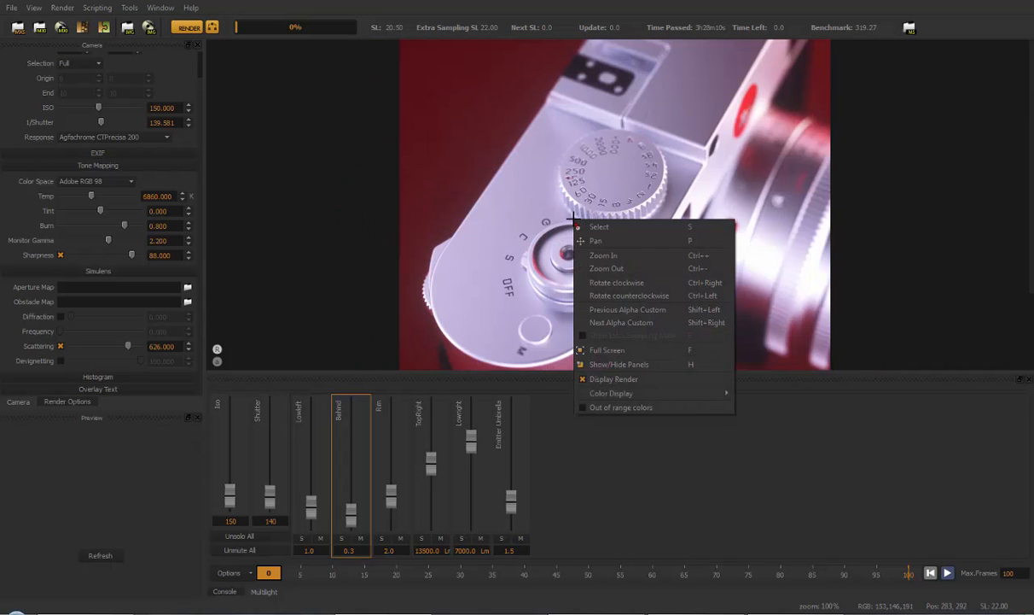
{"action": "left_click", "coordinate": [629, 328]}
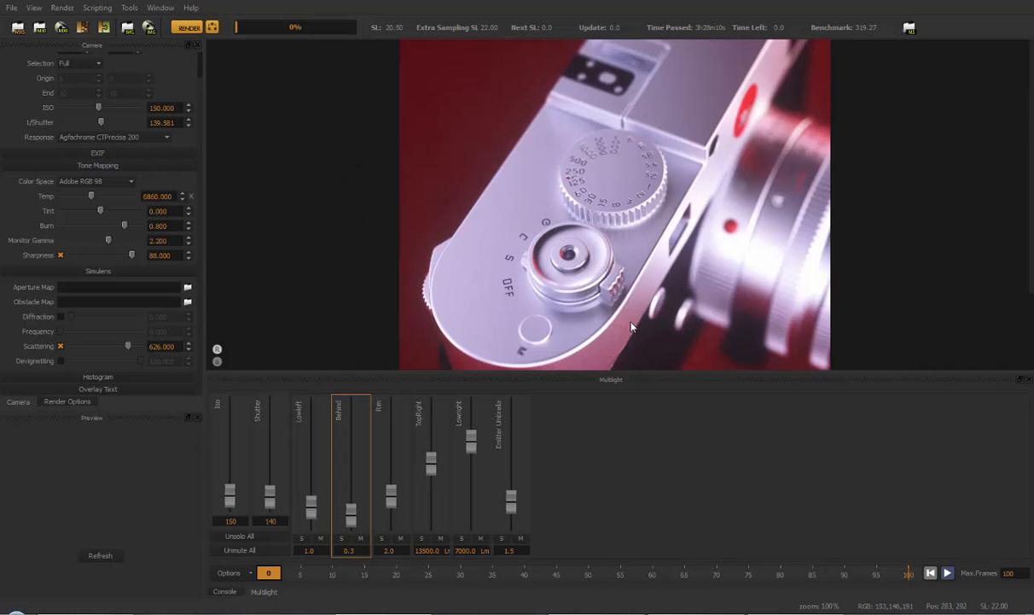
{"action": "right_click", "coordinate": [555, 154]}
{"action": "left_click", "coordinate": [483, 215]}
{"action": "left_click", "coordinate": [216, 361]}
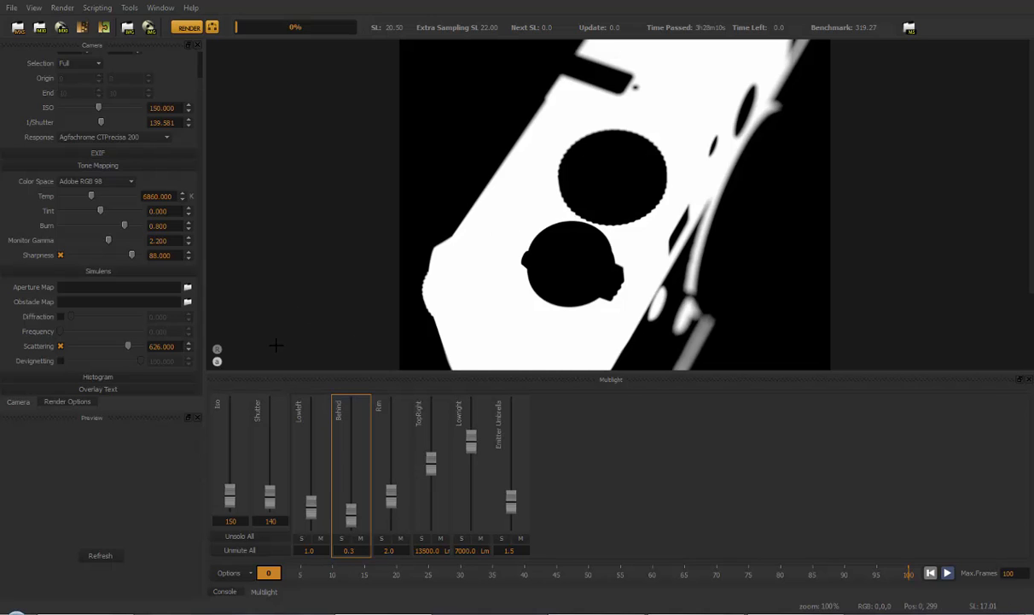
{"action": "left_click", "coordinate": [218, 349]}
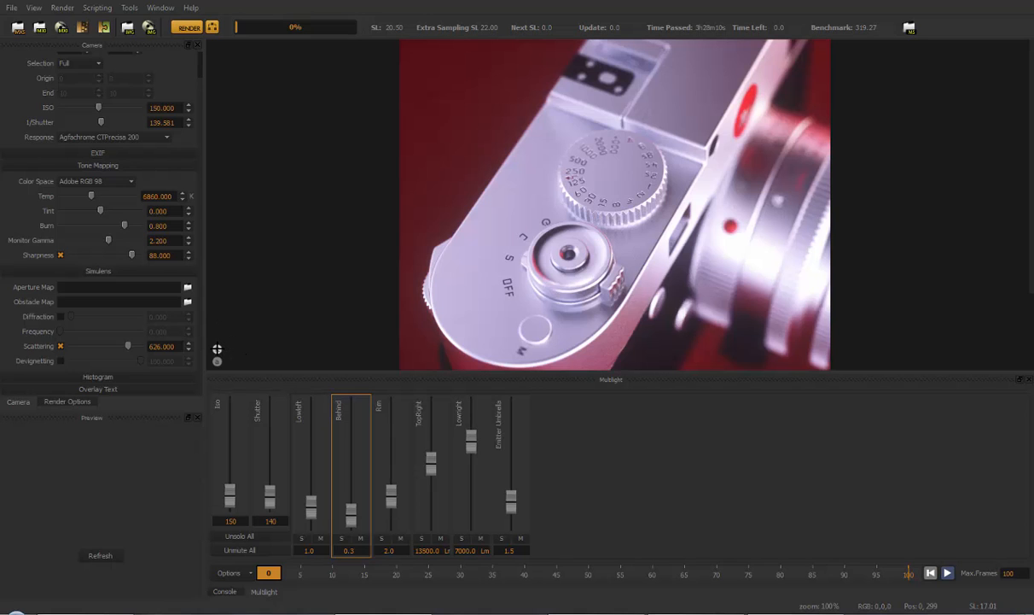
{"action": "left_click", "coordinate": [216, 361]}
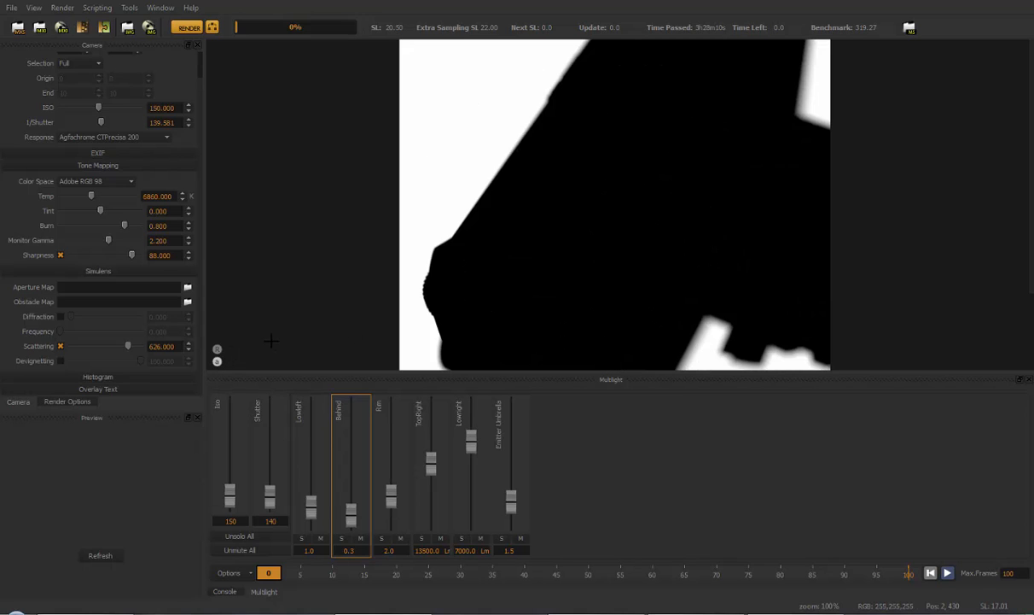
{"action": "left_click", "coordinate": [217, 348]}
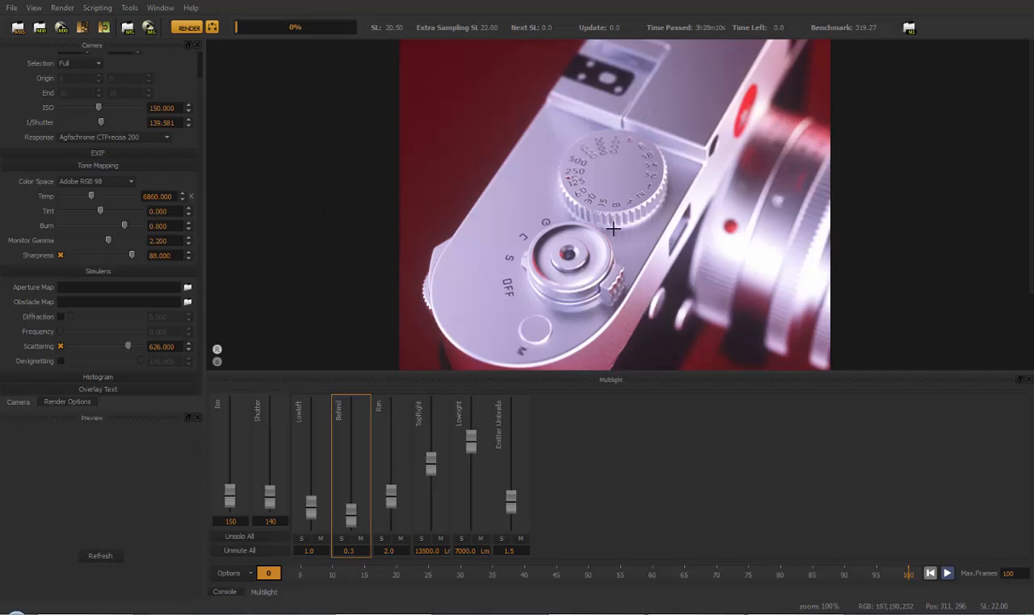
Examine the Color Display choices for bit depth and color model alongside the pixel color read-out.
{"action": "right_click", "coordinate": [552, 174]}
{"action": "mouse_move", "coordinate": [594, 348]}
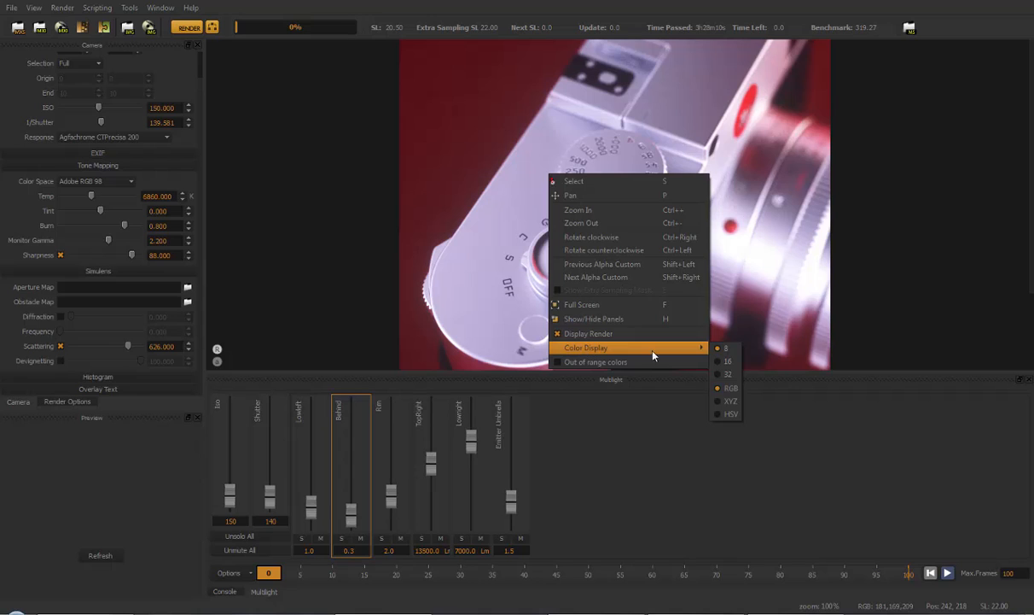
{"action": "left_click", "coordinate": [863, 605]}
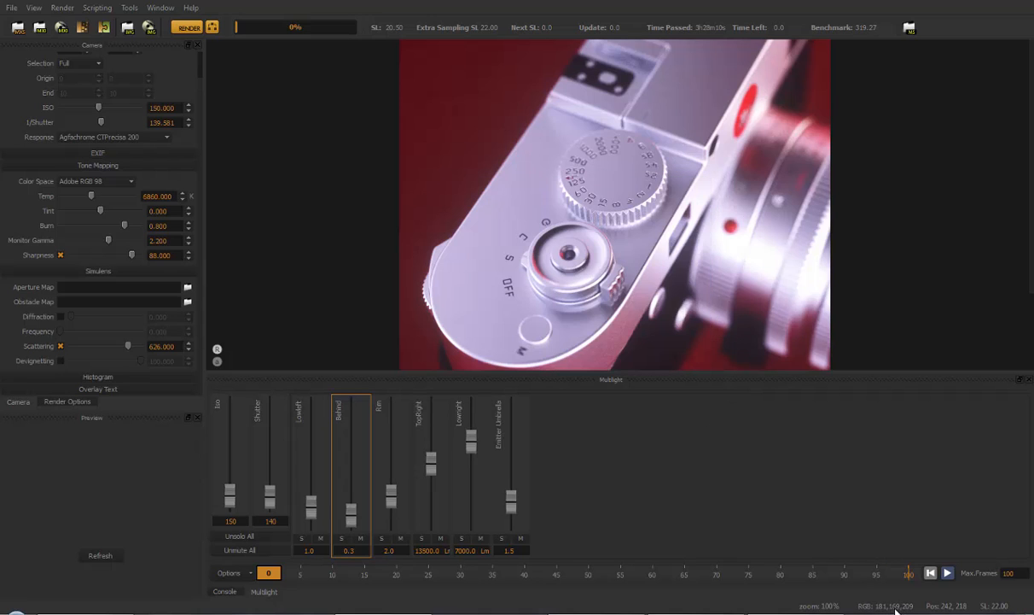
{"action": "left_click", "coordinate": [865, 543]}
Turn on out of range colors and raise the Behind emitter to 0.5 to check for overexposed areas.
{"action": "right_click", "coordinate": [549, 155]}
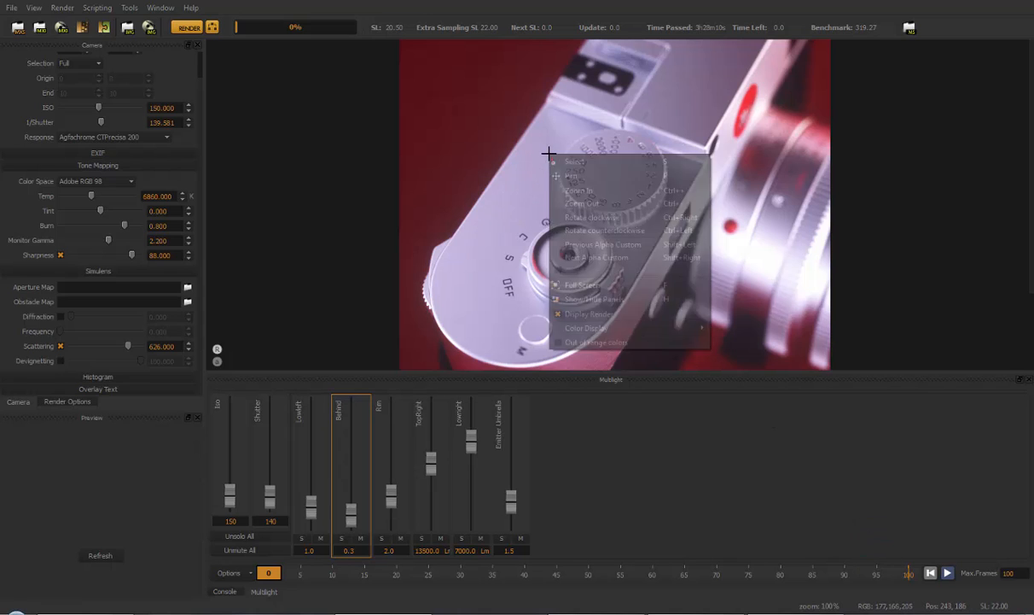
{"action": "left_click", "coordinate": [606, 343]}
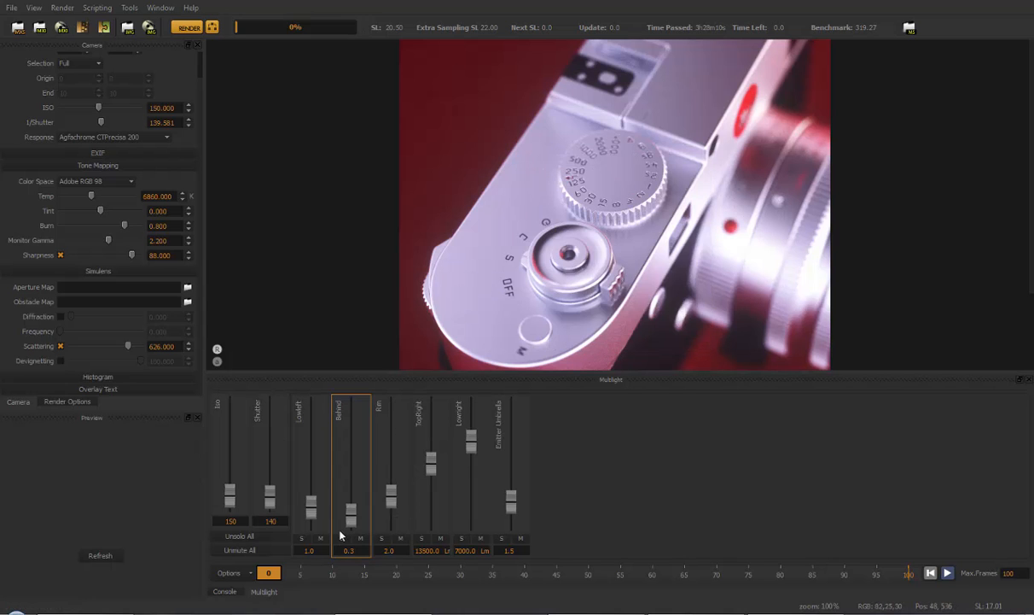
{"action": "scroll", "coordinate": [351, 524], "scroll_direction": "up", "scroll_amount": 2}
{"action": "scroll", "coordinate": [351, 524], "scroll_direction": "down", "scroll_amount": 2}
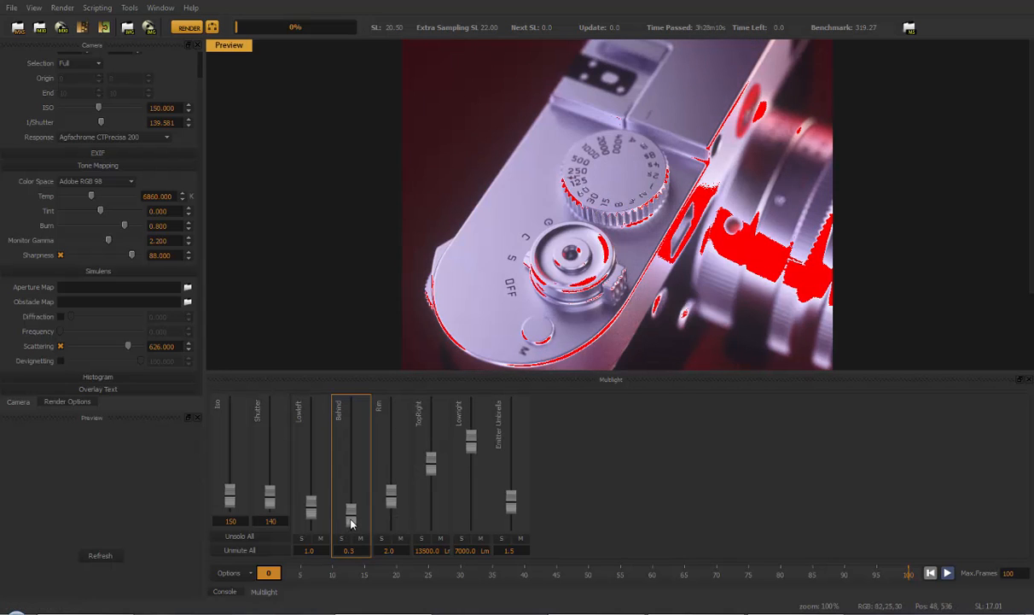
{"action": "scroll", "coordinate": [350, 524], "scroll_direction": "up", "scroll_amount": 2}
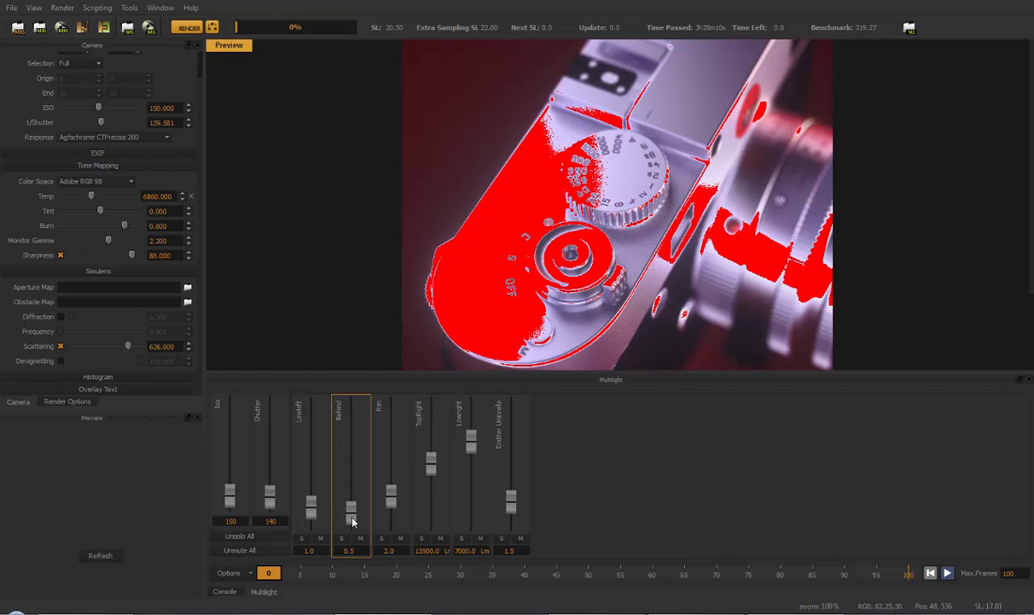
{"action": "scroll", "coordinate": [351, 524], "scroll_direction": "down", "scroll_amount": 2}
{"action": "scroll", "coordinate": [351, 524], "scroll_direction": "up", "scroll_amount": 2}
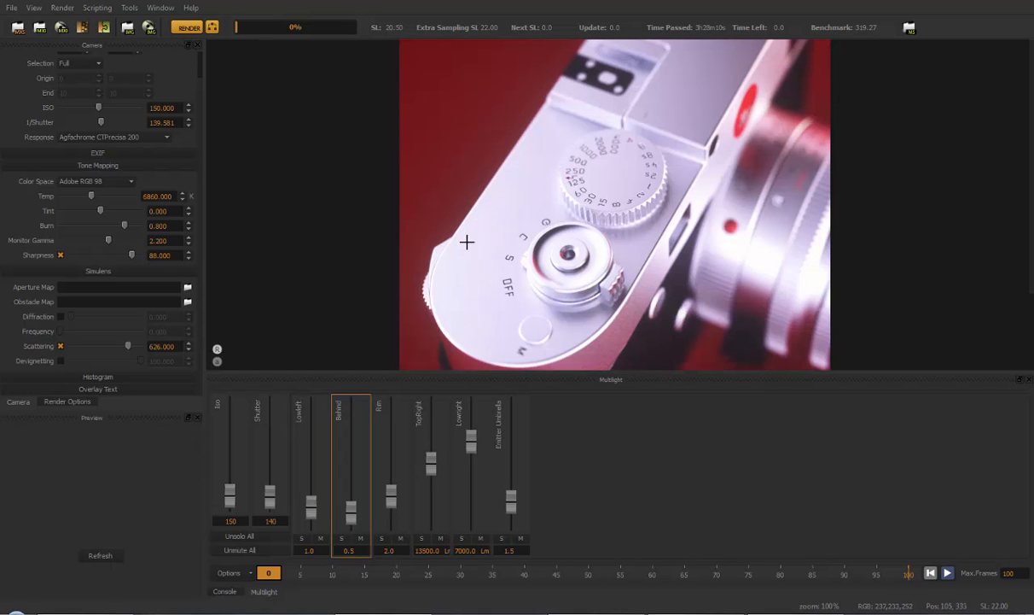
Vary the Behind emitter between 0.0 and 0.5 while watching the clipped areas, then set it to 0.3.
{"action": "scroll", "coordinate": [350, 512], "scroll_direction": "down", "scroll_amount": 2}
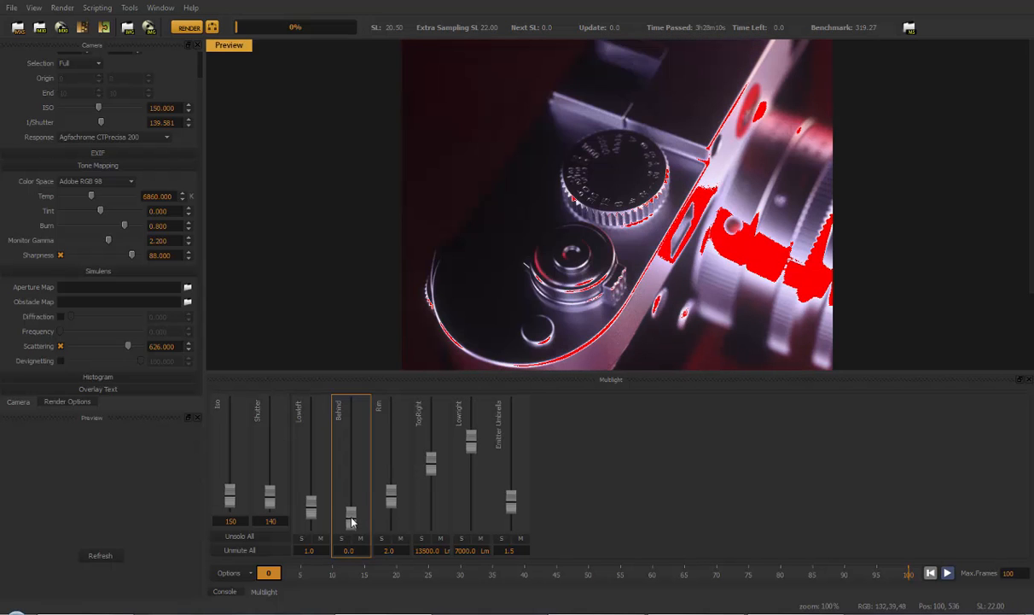
{"action": "scroll", "coordinate": [352, 516], "scroll_direction": "up", "scroll_amount": 2}
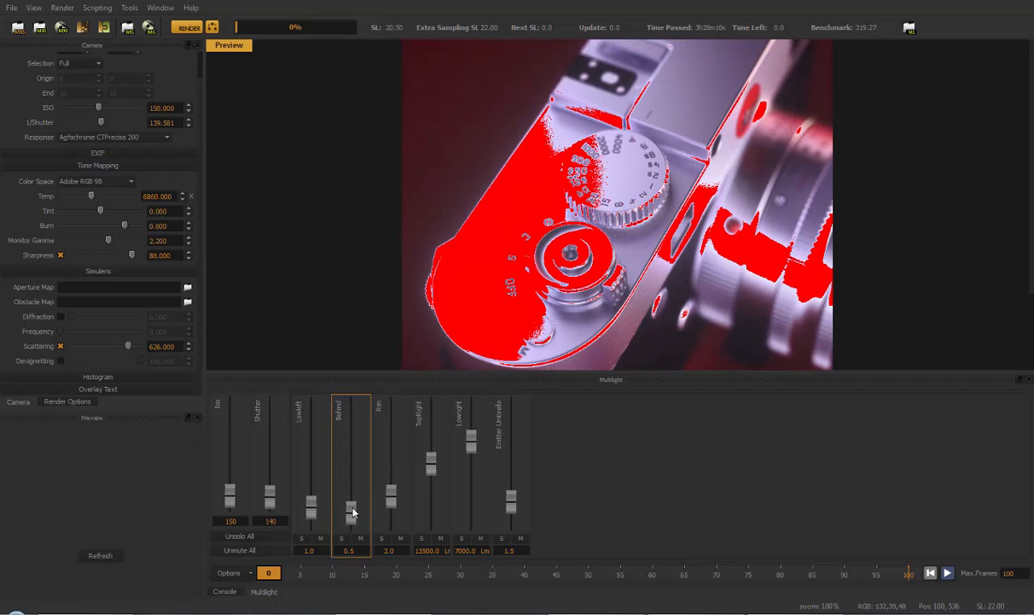
{"action": "scroll", "coordinate": [352, 512], "scroll_direction": "down", "scroll_amount": 1}
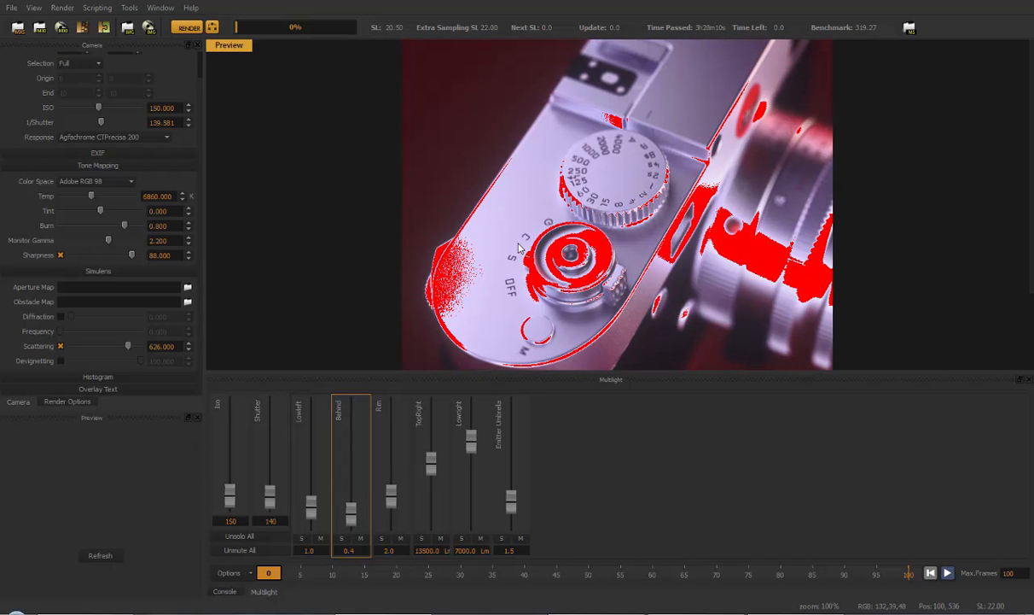
{"action": "scroll", "coordinate": [354, 527], "scroll_direction": "down", "scroll_amount": 2}
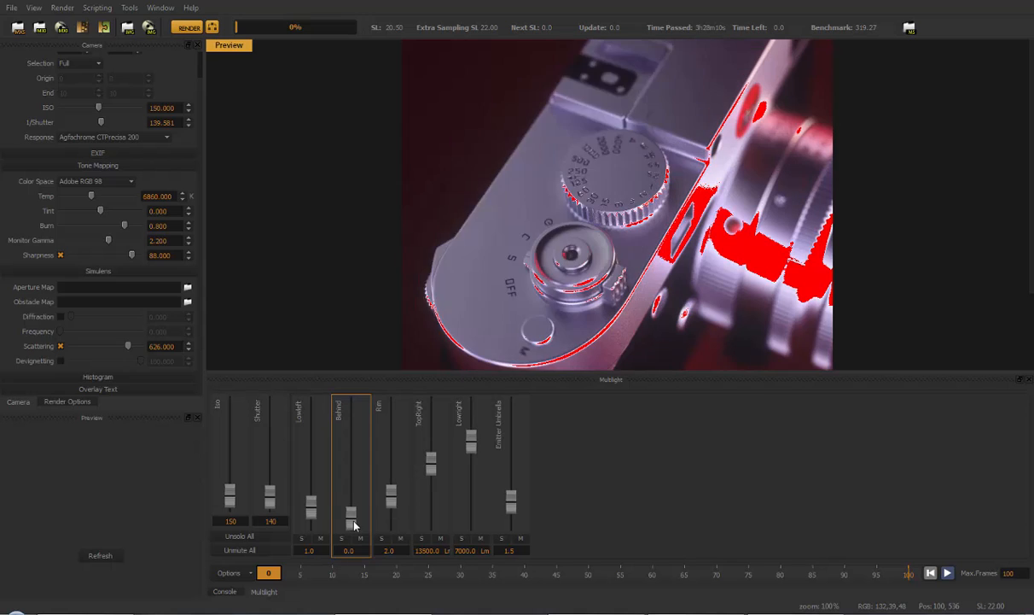
{"action": "scroll", "coordinate": [355, 528], "scroll_direction": "up", "scroll_amount": 1}
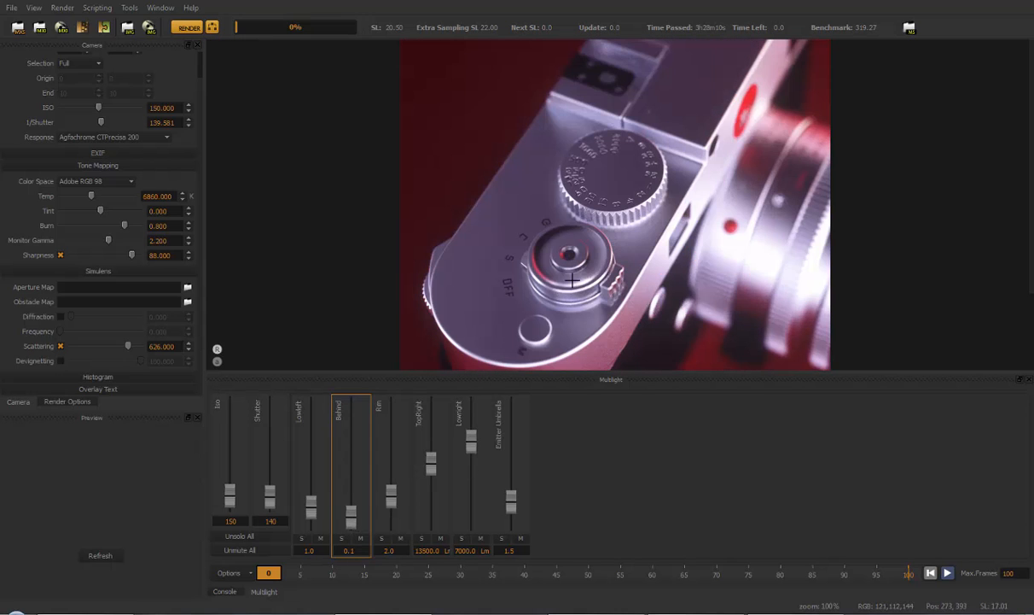
{"action": "scroll", "coordinate": [350, 525], "scroll_direction": "up", "scroll_amount": 4}
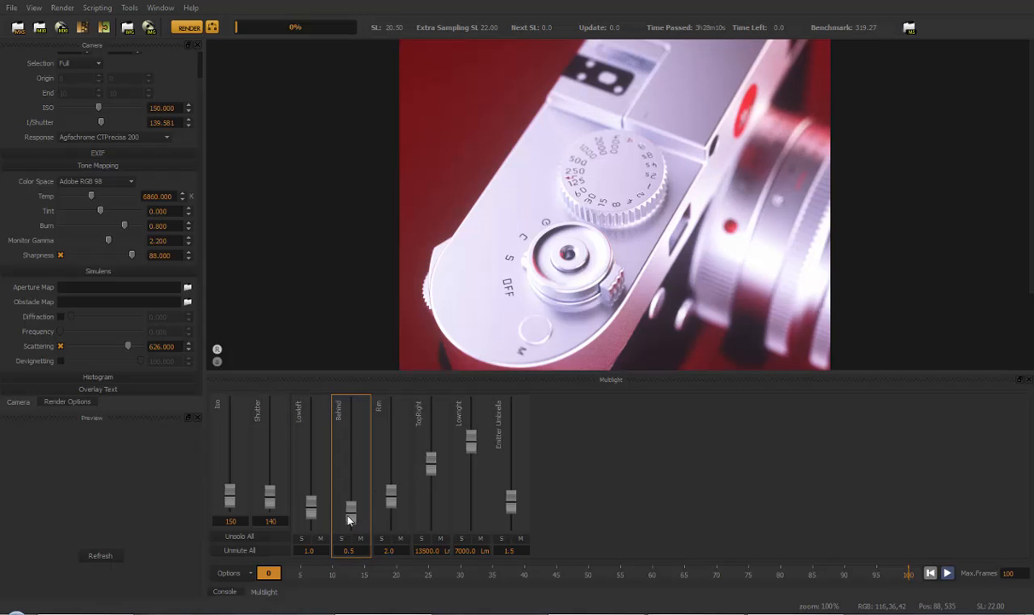
{"action": "mouse_move", "coordinate": [348, 520]}
{"action": "left_mouse_down"}
{"action": "mouse_move", "coordinate": [350, 509]}
{"action": "mouse_move", "coordinate": [348, 526]}
{"action": "mouse_move", "coordinate": [364, 521]}
{"action": "left_mouse_up"}
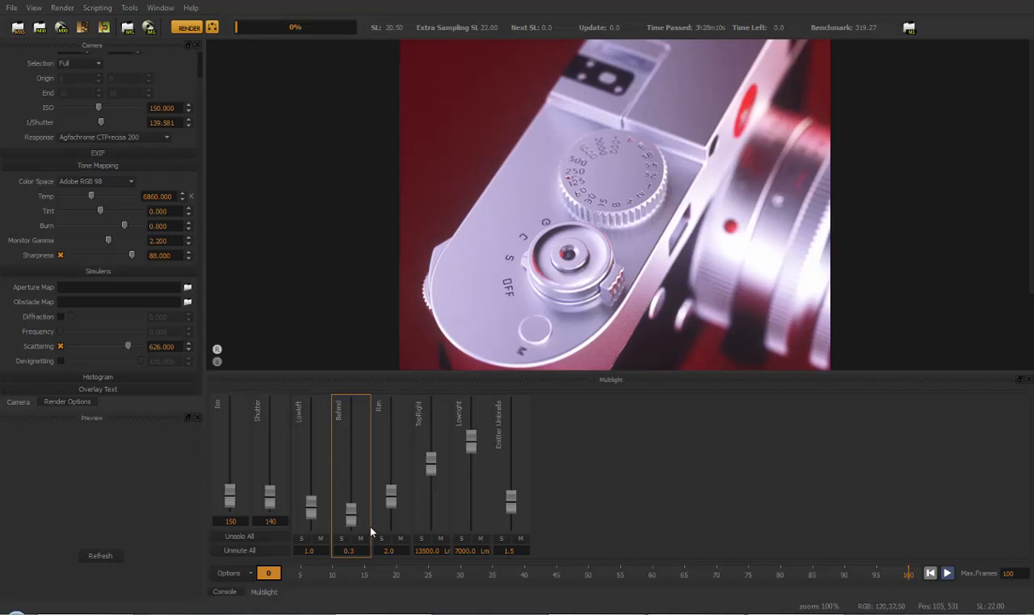
Open the list of file commands.
{"action": "left_click", "coordinate": [12, 9]}
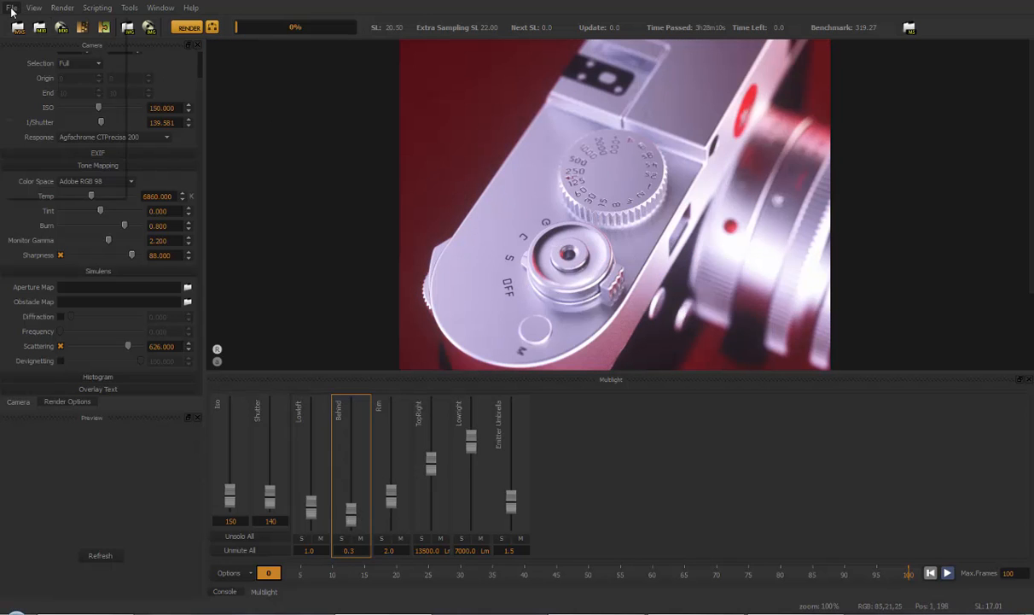